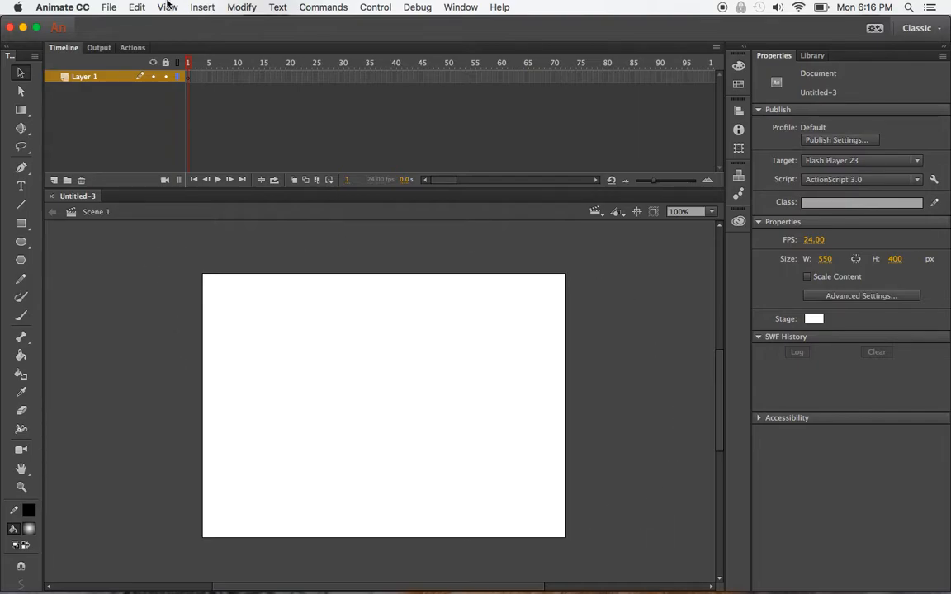
click(137, 7)
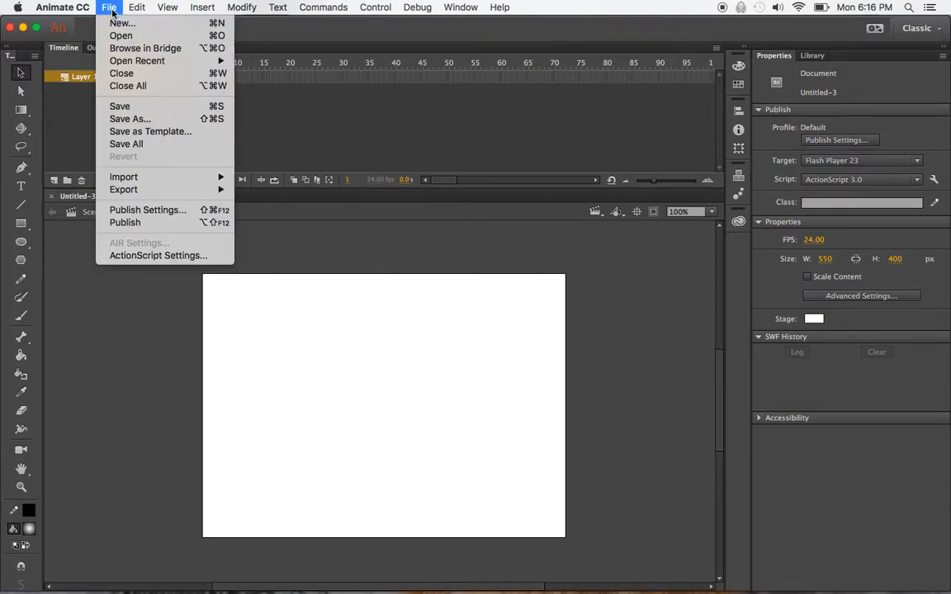
click(112, 10)
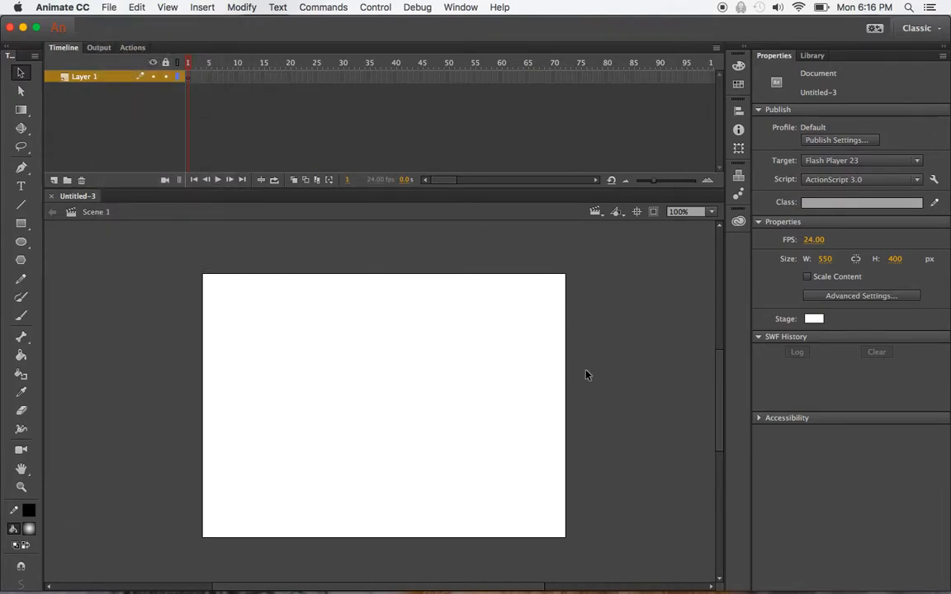
Set the document's frame rate to 25 FPS and the stage size to 910 by 500 px.
click(810, 240)
text(25)
key(Return)
click(825, 259)
text(910)
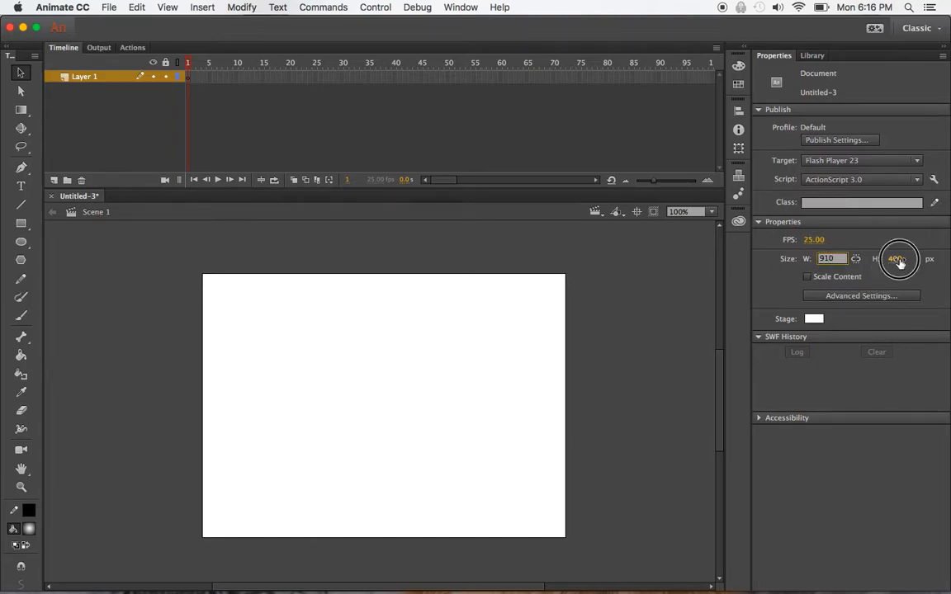
click(897, 259)
text(500)
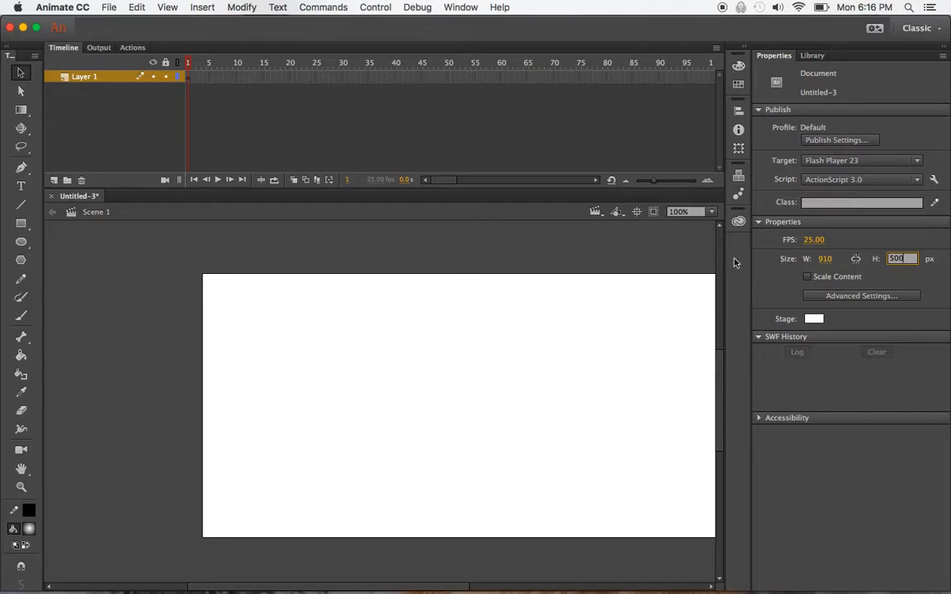
click(601, 247)
drag(372, 586, 424, 579)
drag(719, 382, 719, 384)
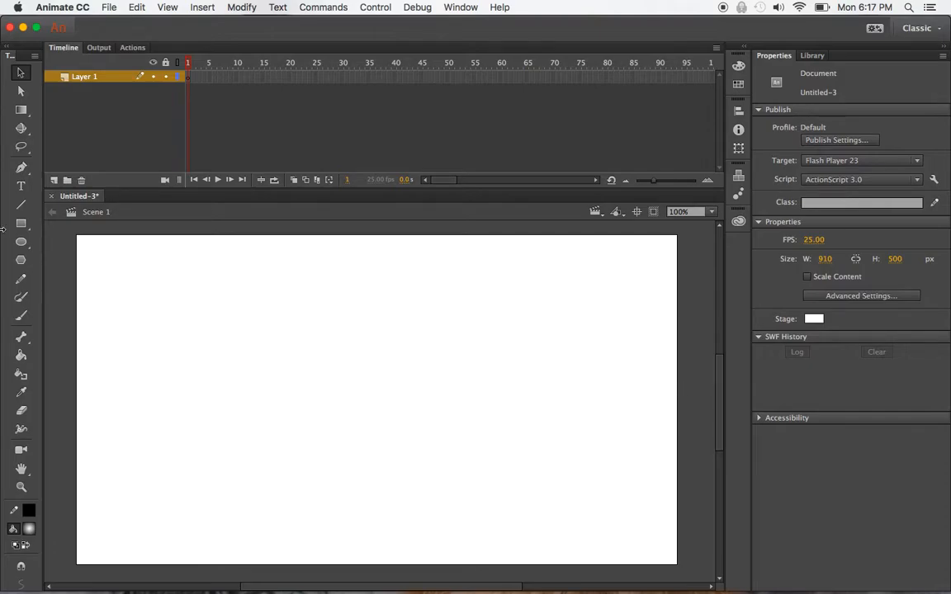
Save the document as 8Ball.fla.
click(111, 8)
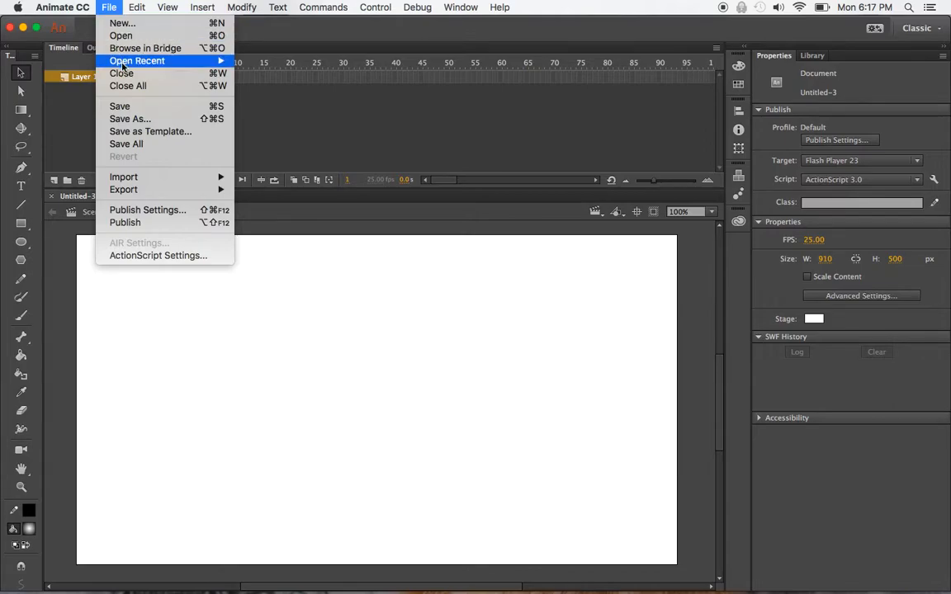
click(122, 105)
text(Ball)
key(Return)
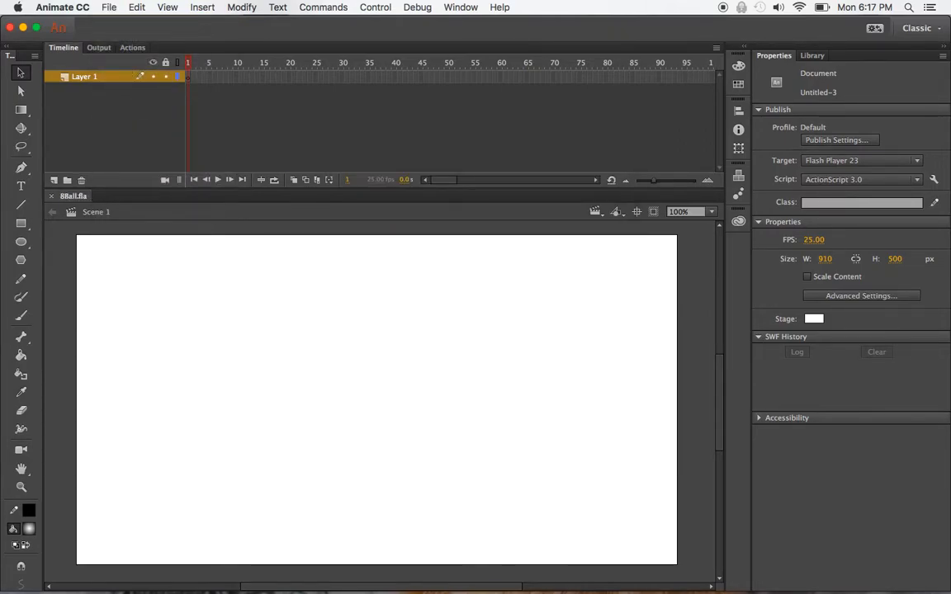
click(109, 7)
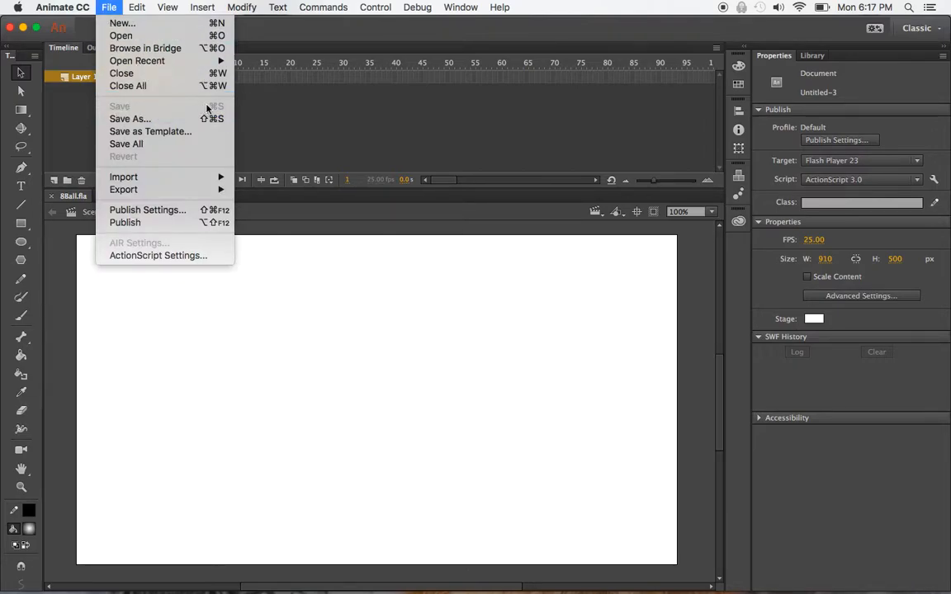
click(113, 5)
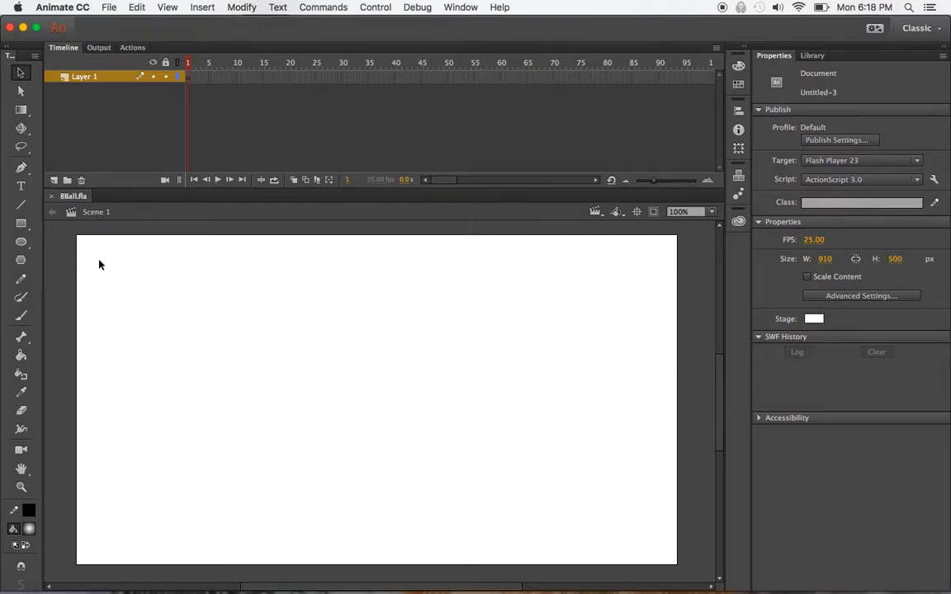
Draw an oval about 183 by 170 px with blue fill #0066CC and a black outline in the stage's upper-left area.
click(21, 243)
drag(24, 248, 59, 247)
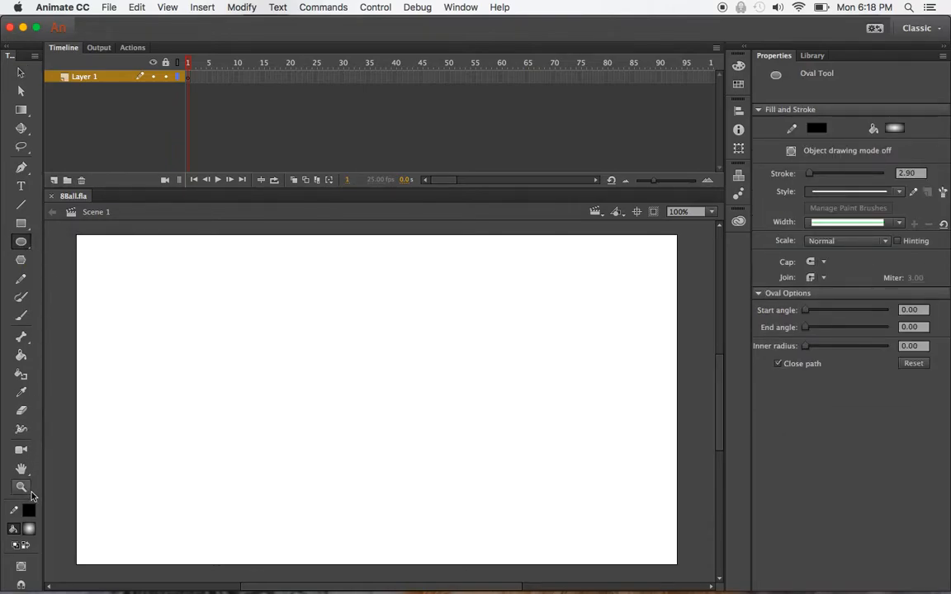
click(29, 528)
click(80, 403)
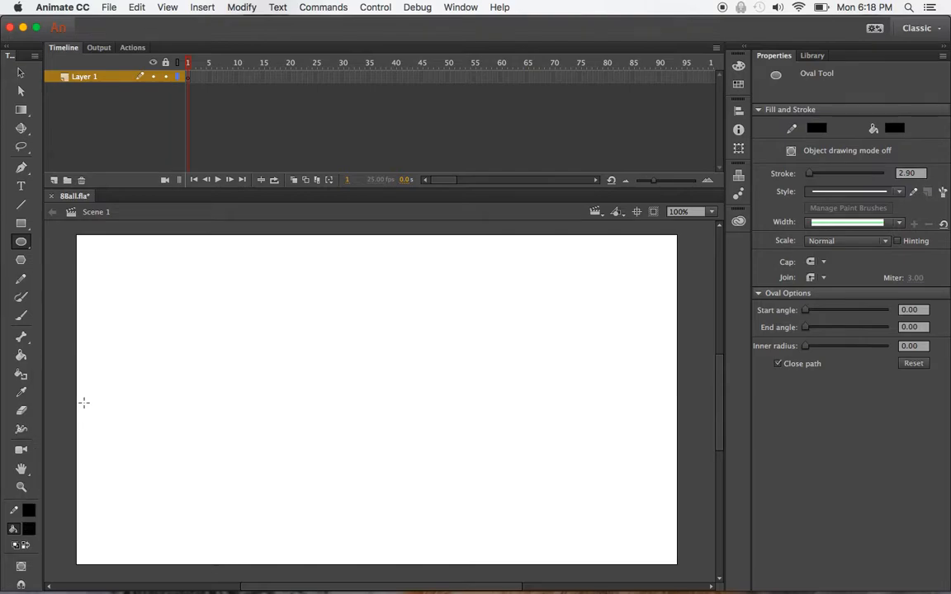
click(30, 532)
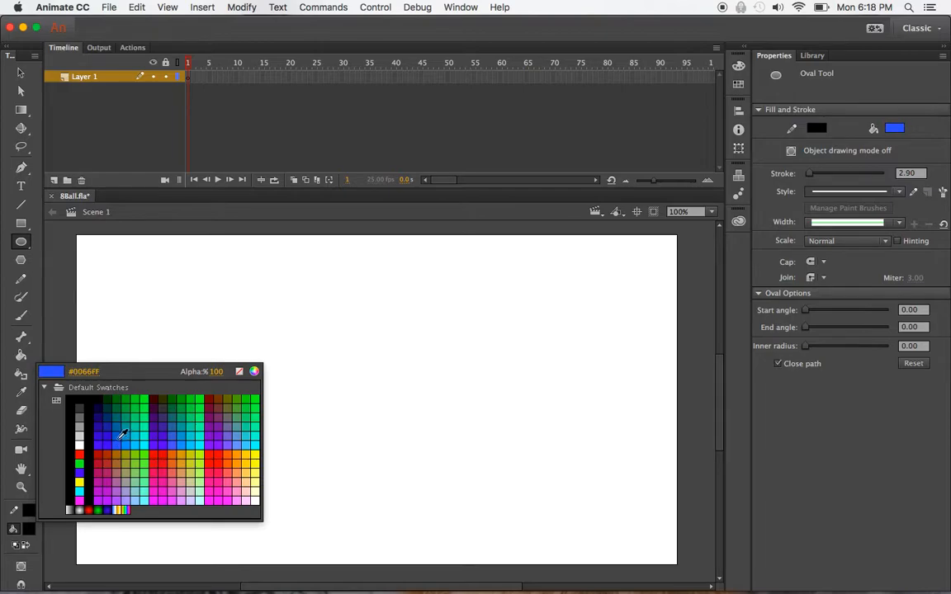
click(108, 391)
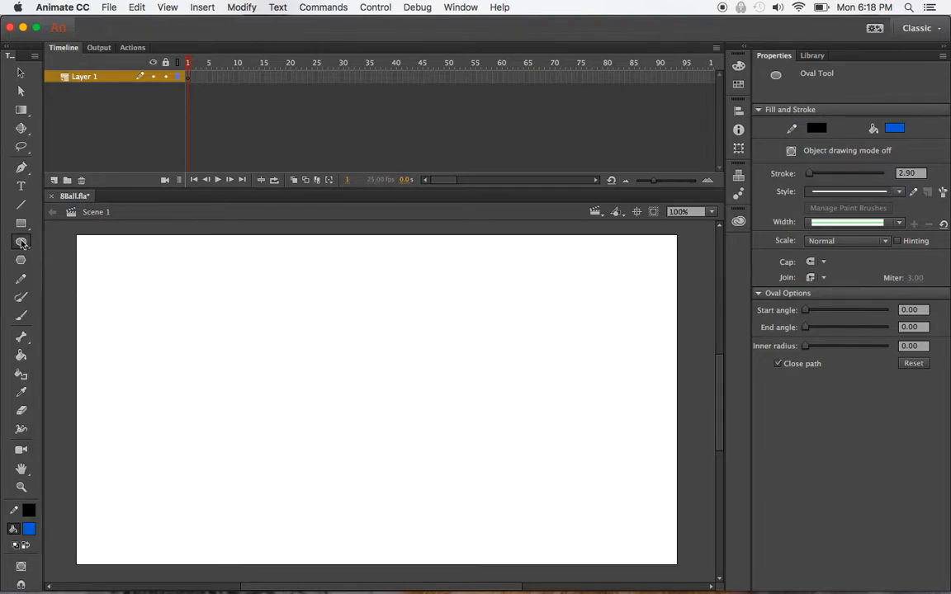
drag(131, 293, 253, 407)
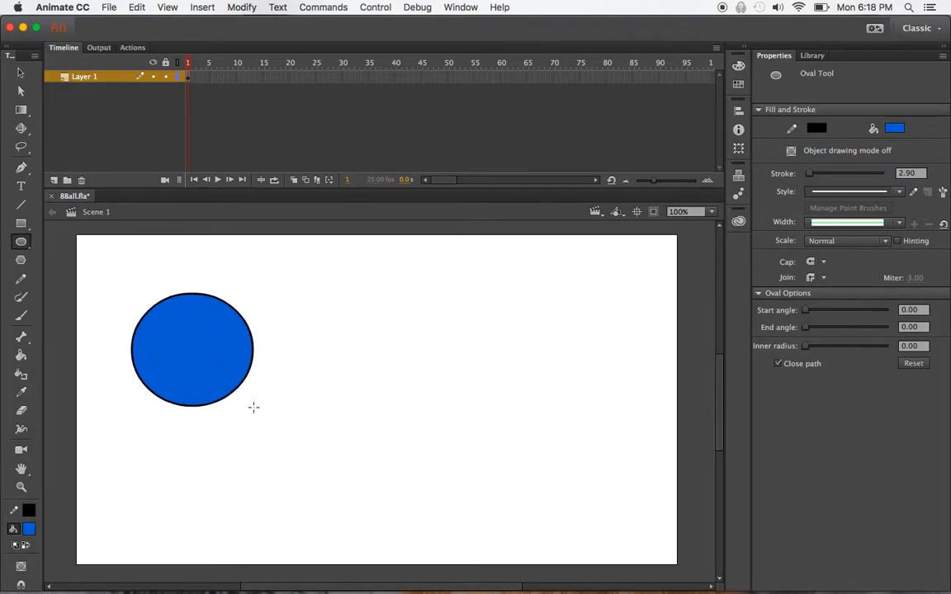
Move only the blue fill out of its outline to the stage's right side and undo the move.
click(21, 72)
drag(184, 347, 481, 371)
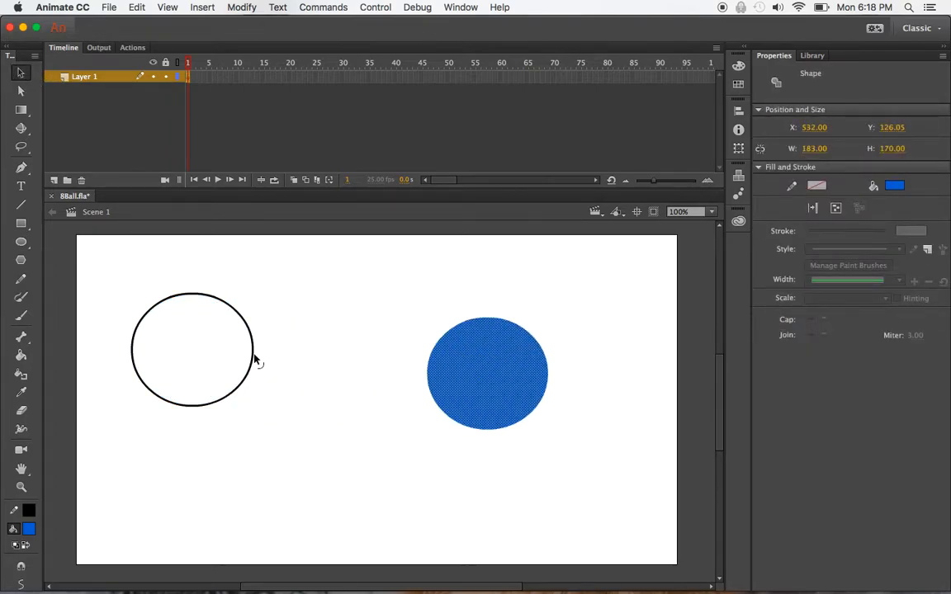
key(super+z)
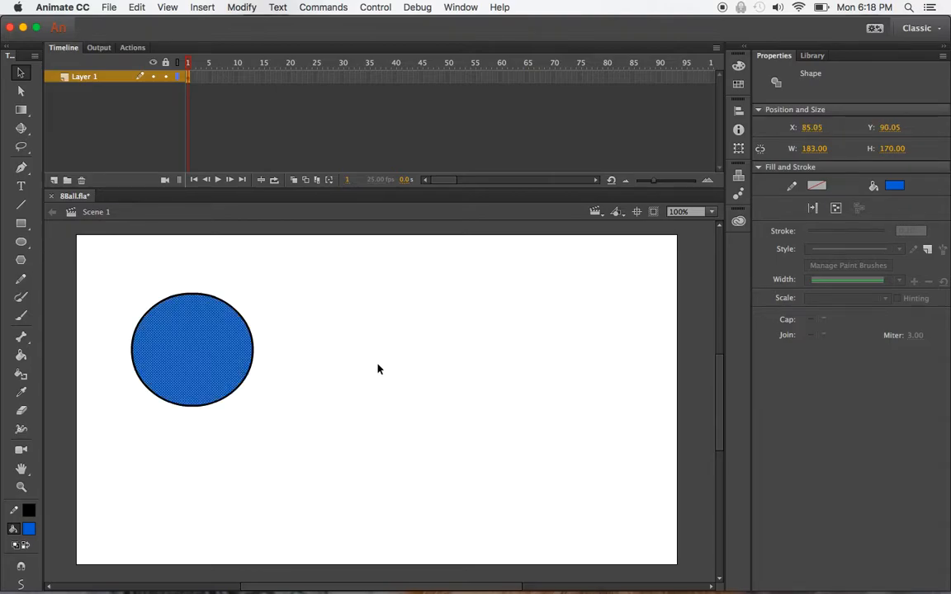
Select the blue oval's fill and outline together and move them near the stage's upper-left corner, about X 25, Y 23.
double_click(208, 356)
mouse_move(197, 322)
mouse_down()
mouse_move(368, 349)
mouse_move(201, 298)
mouse_move(200, 361)
mouse_move(342, 398)
mouse_up()
drag(299, 367, 152, 283)
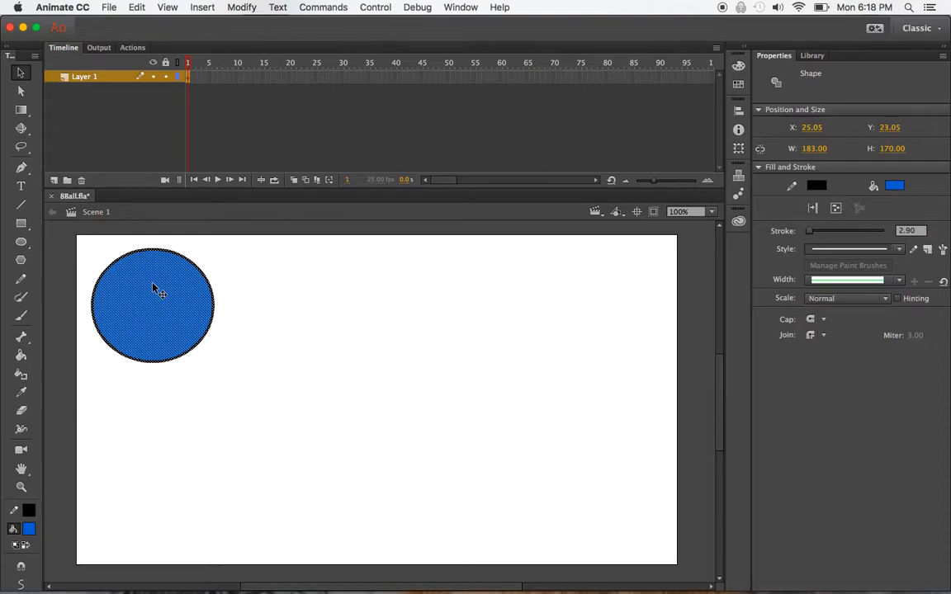
Move only the black outline away from the blue fill and undo the move.
click(240, 320)
double_click(191, 314)
click(213, 306)
drag(213, 307, 395, 363)
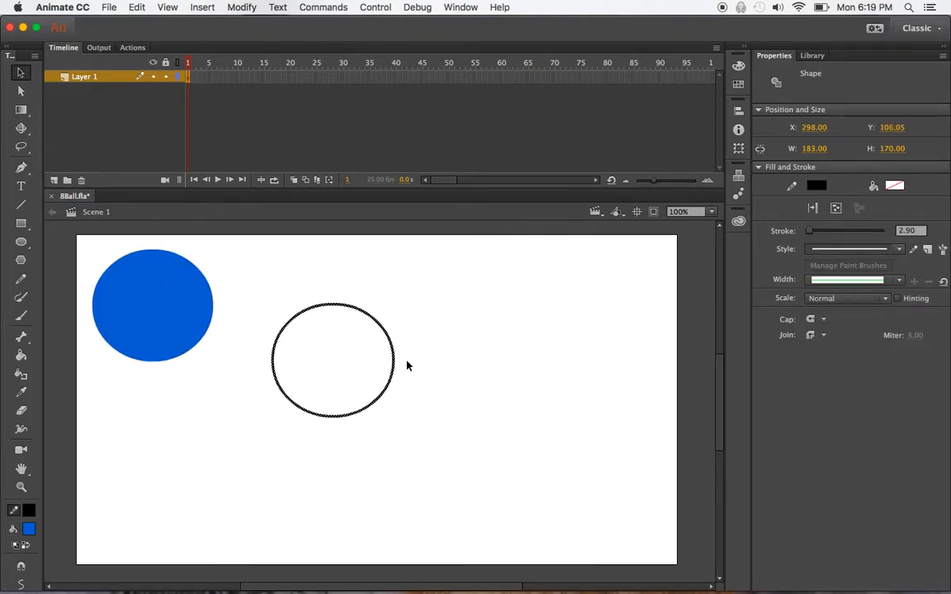
key(super+z)
key(super+z)
Select part of the blue oval with a marquee, reselect the whole shape including its outline, and delete it.
drag(213, 392, 152, 300)
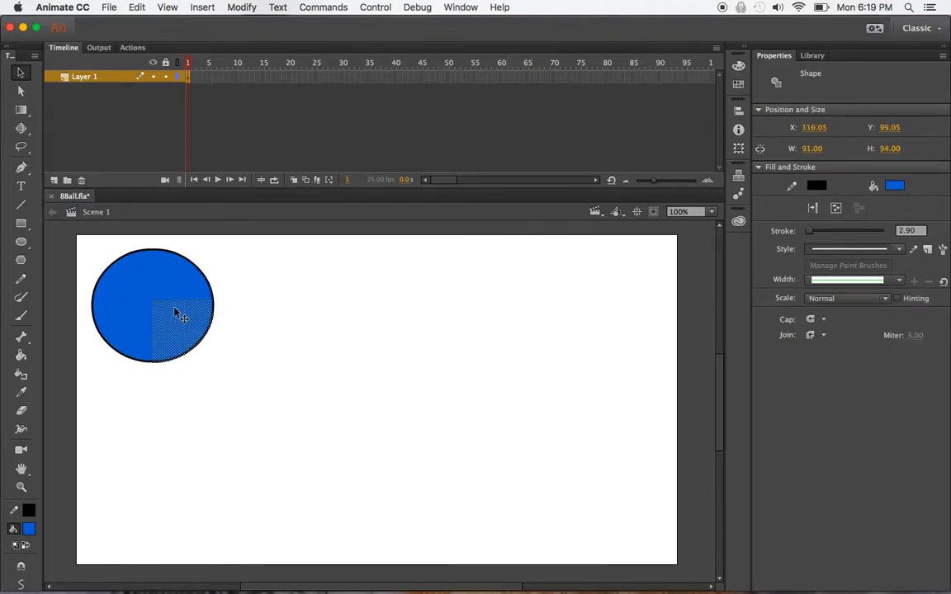
mouse_move(81, 239)
mouse_down()
mouse_move(275, 388)
mouse_move(260, 380)
mouse_up()
click(231, 319)
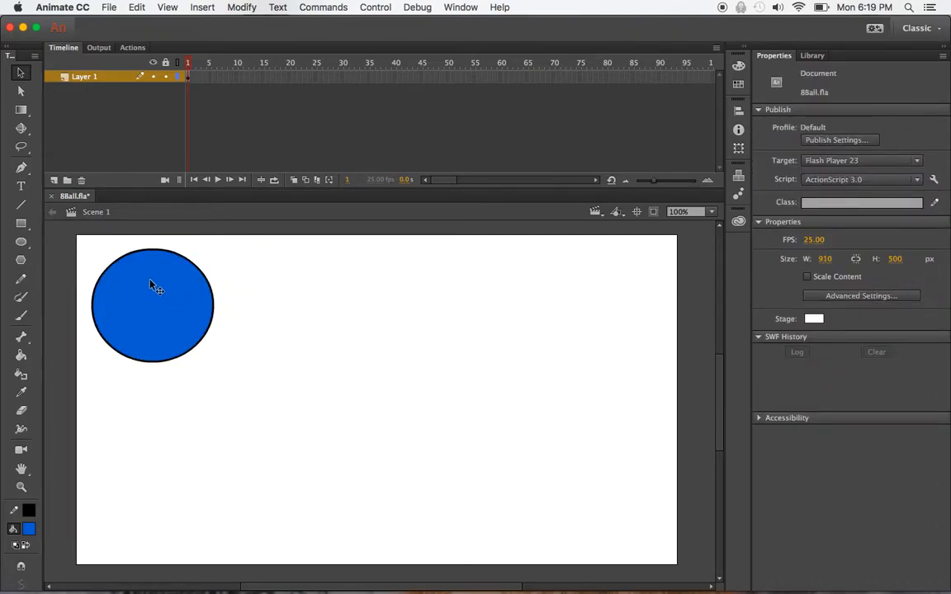
drag(79, 242, 281, 372)
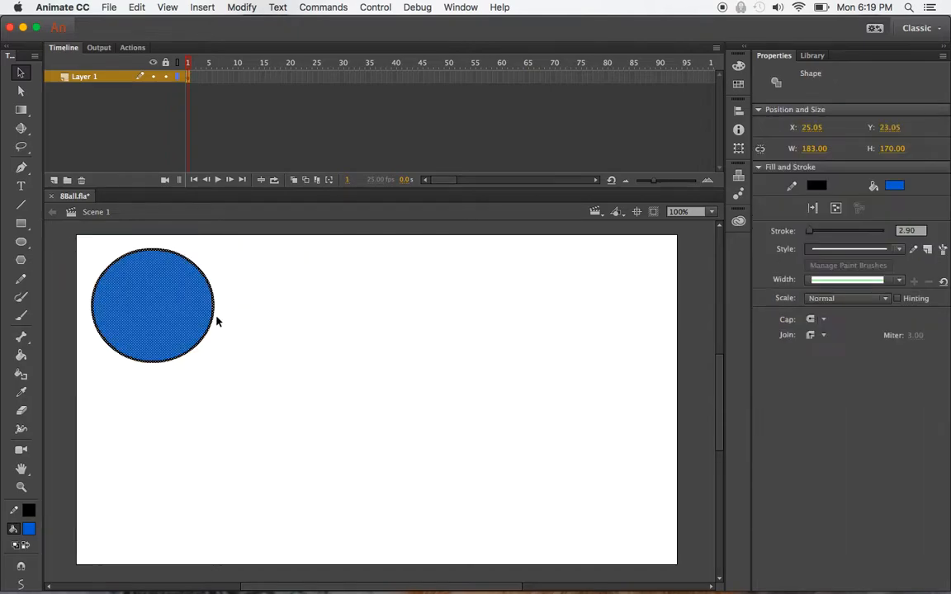
drag(77, 237, 275, 409)
key(Delete)
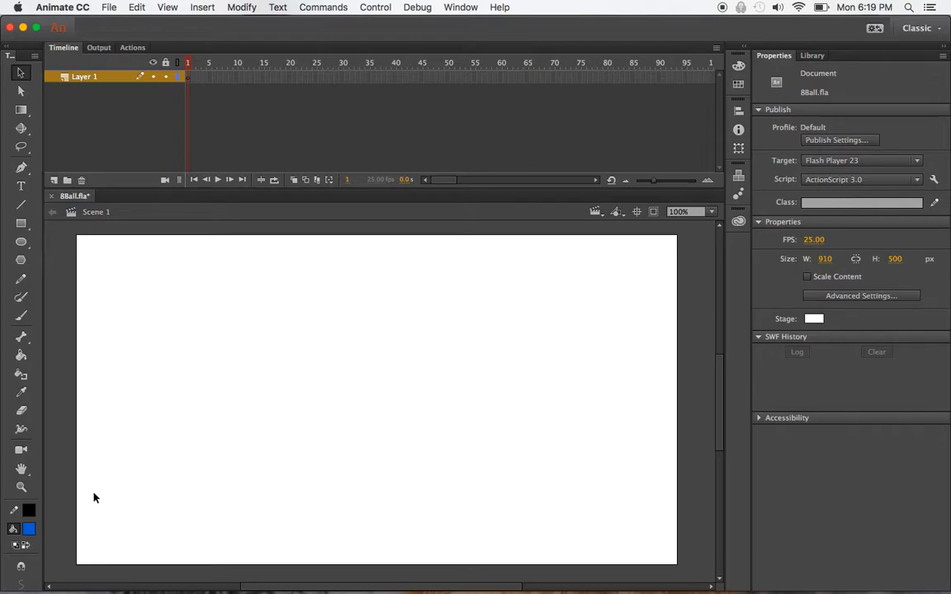
Draw a large circle with black fill in the stage's left half using the Oval tool.
click(30, 533)
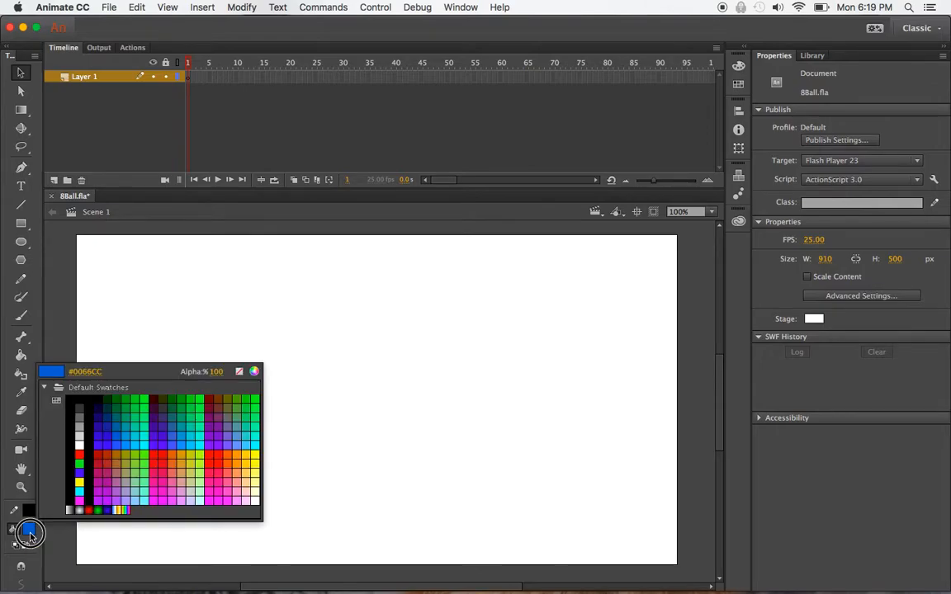
click(80, 399)
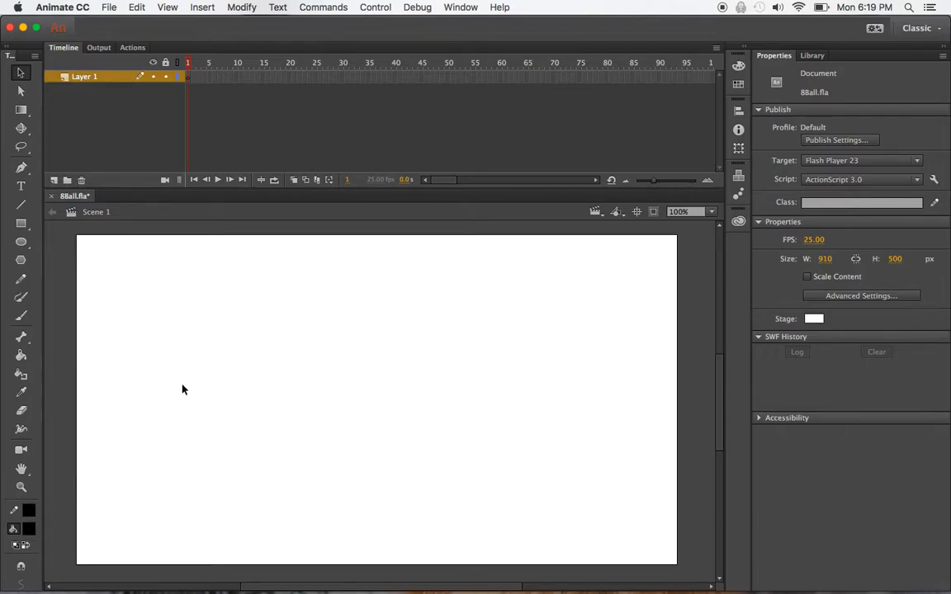
click(21, 242)
drag(137, 289, 269, 421)
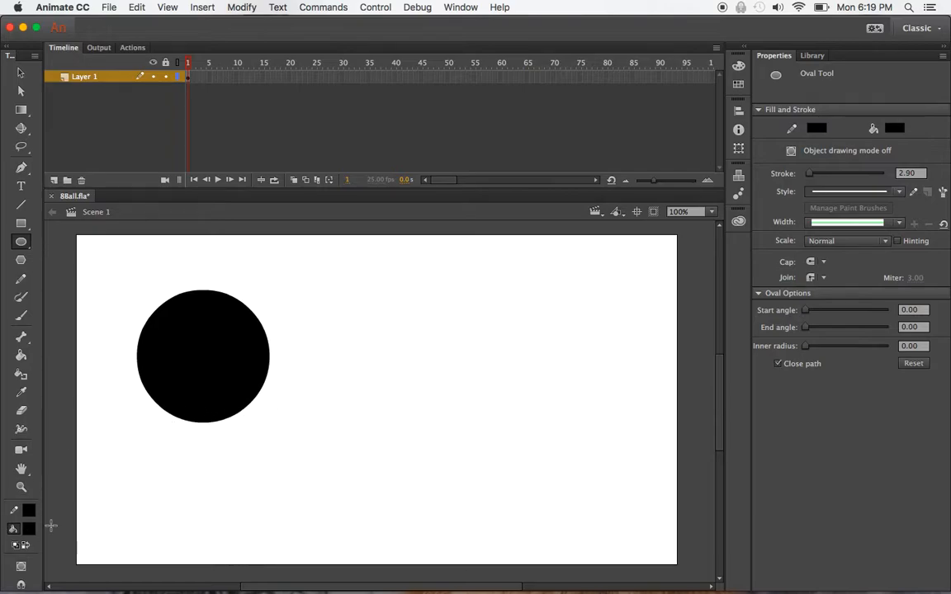
Draw a small white-filled circle inside the black ball, toward its upper-right edge.
click(29, 528)
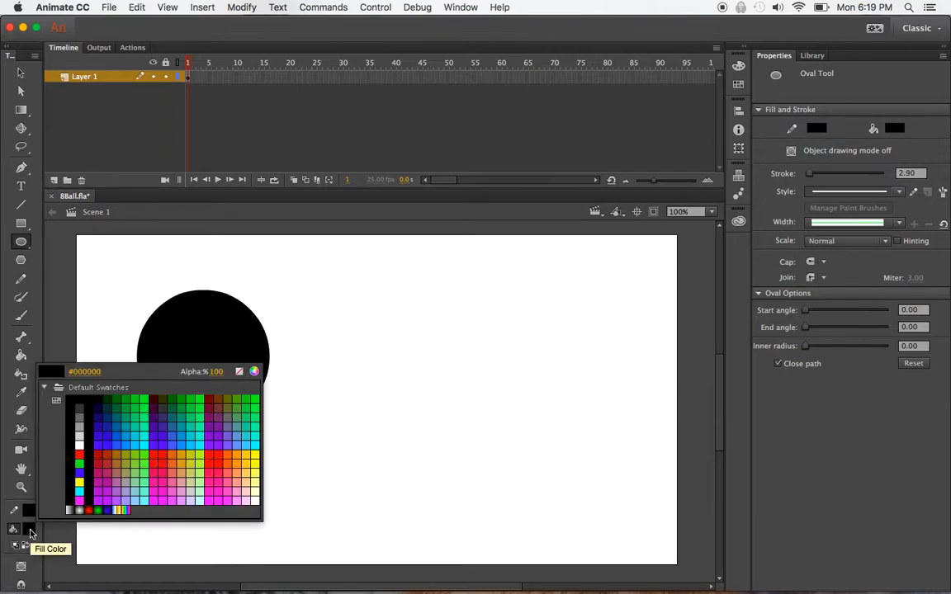
click(80, 445)
mouse_move(212, 320)
mouse_down()
mouse_move(239, 334)
mouse_move(259, 369)
mouse_up()
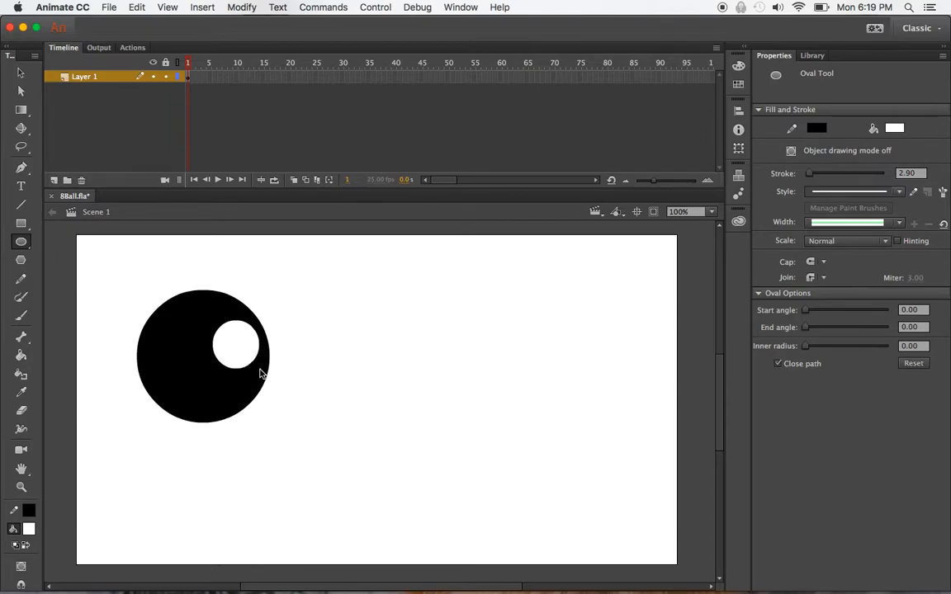
Add the static text "8" and center it over the small white circle, at about X 235, Y 123.
click(14, 186)
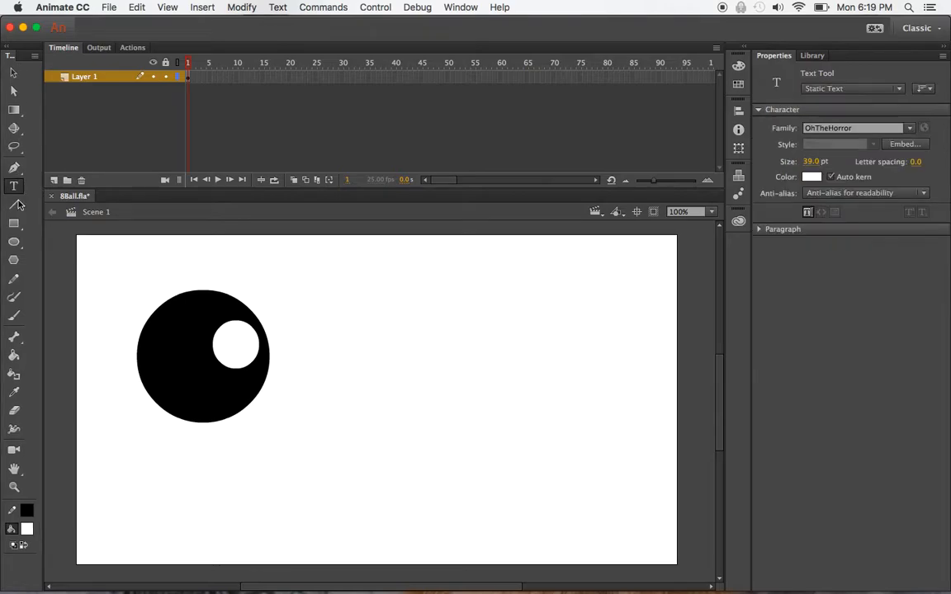
drag(226, 334, 257, 350)
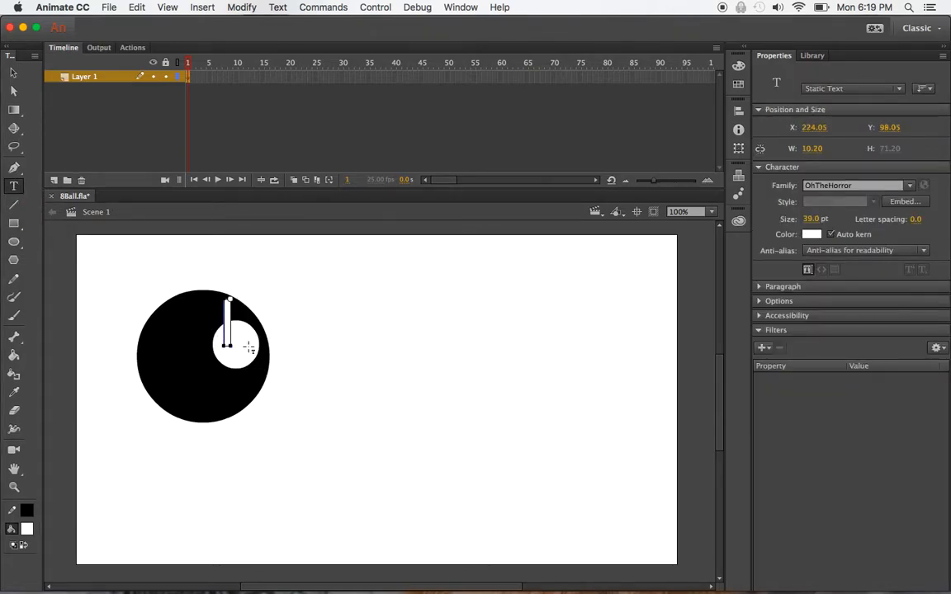
text(8)
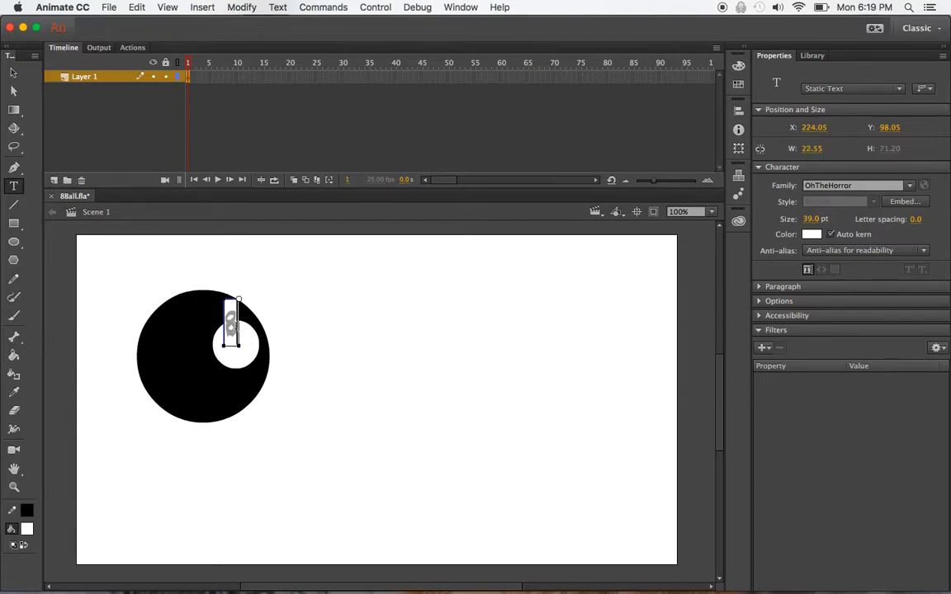
click(13, 71)
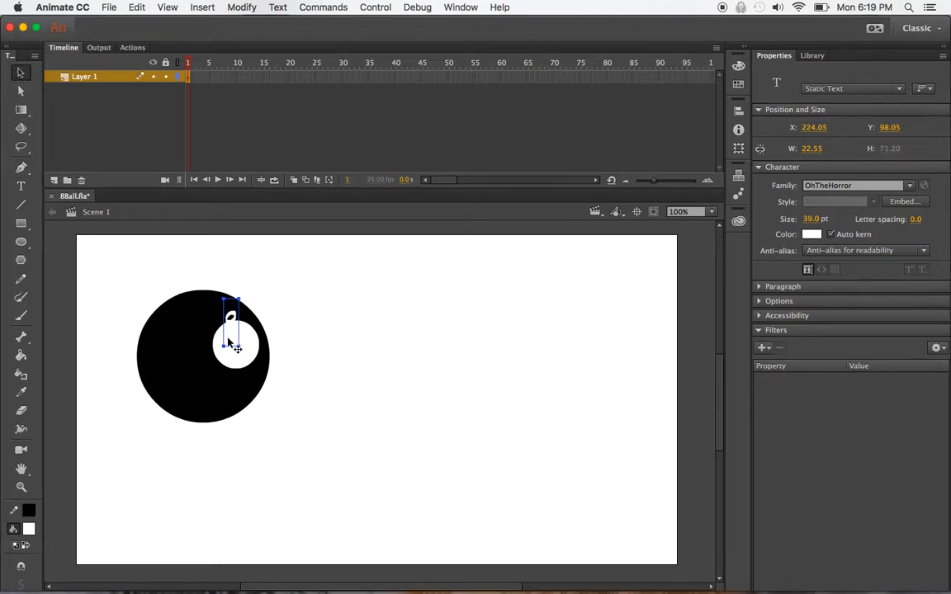
drag(233, 319, 235, 329)
drag(241, 331, 241, 333)
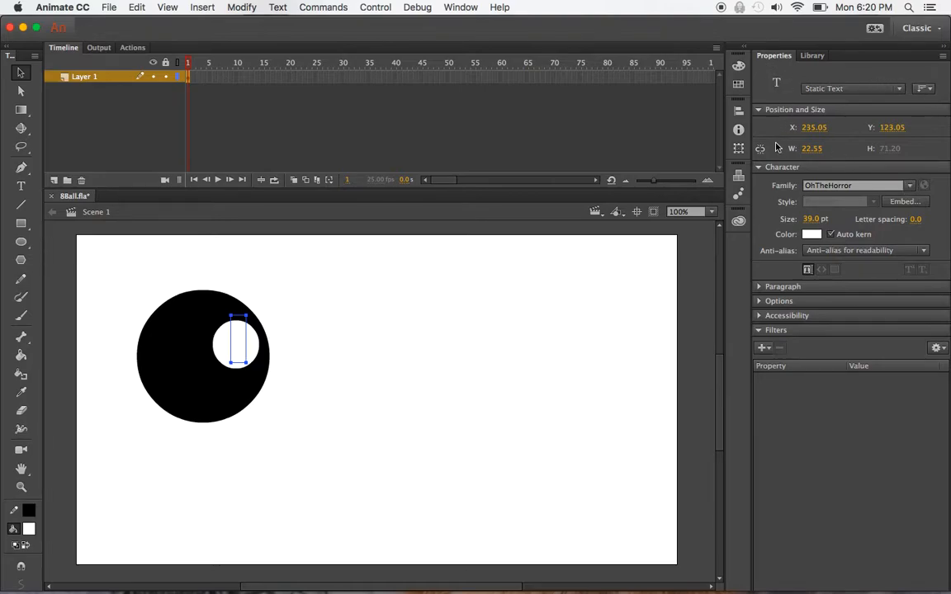
Change the color of the "8" text to black.
click(910, 187)
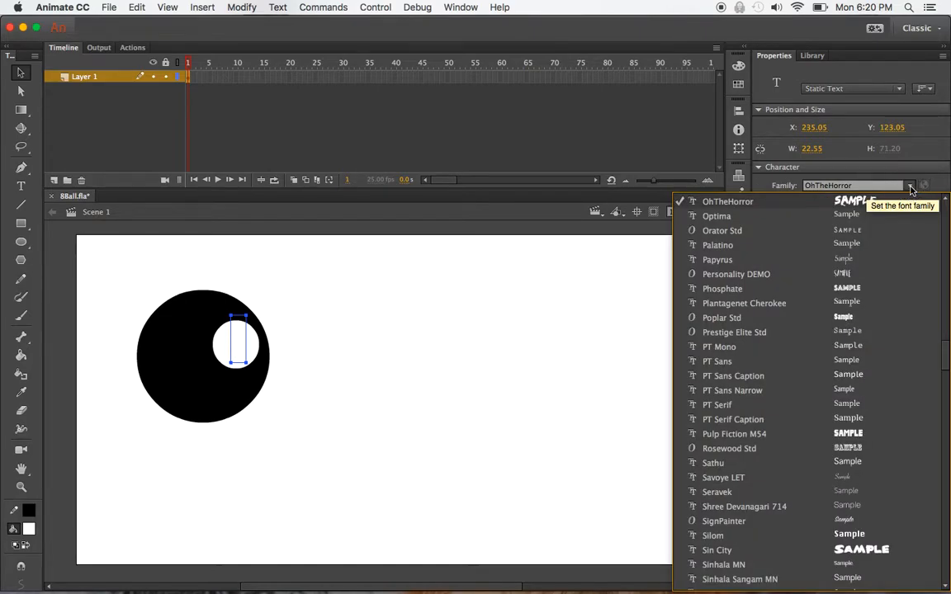
click(910, 188)
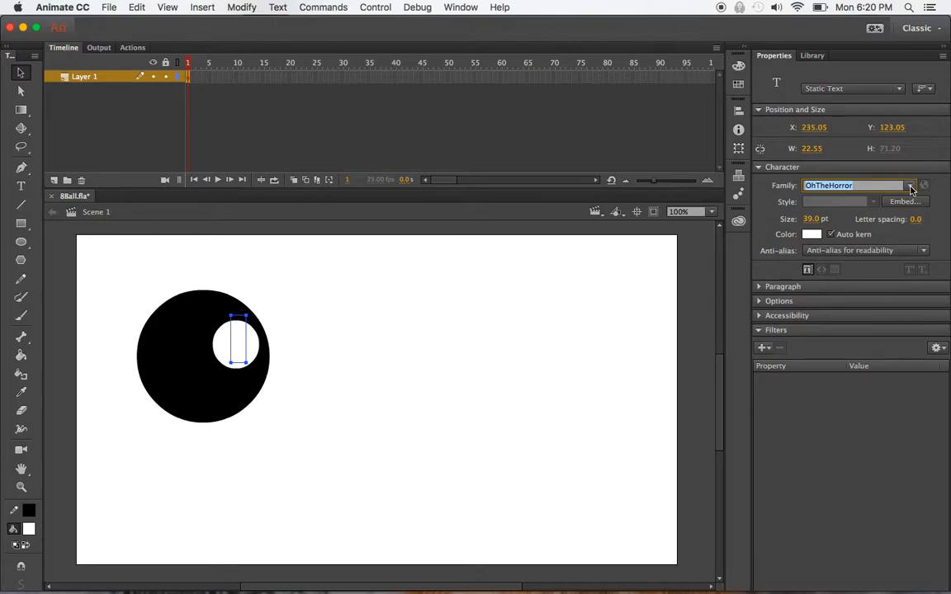
click(811, 236)
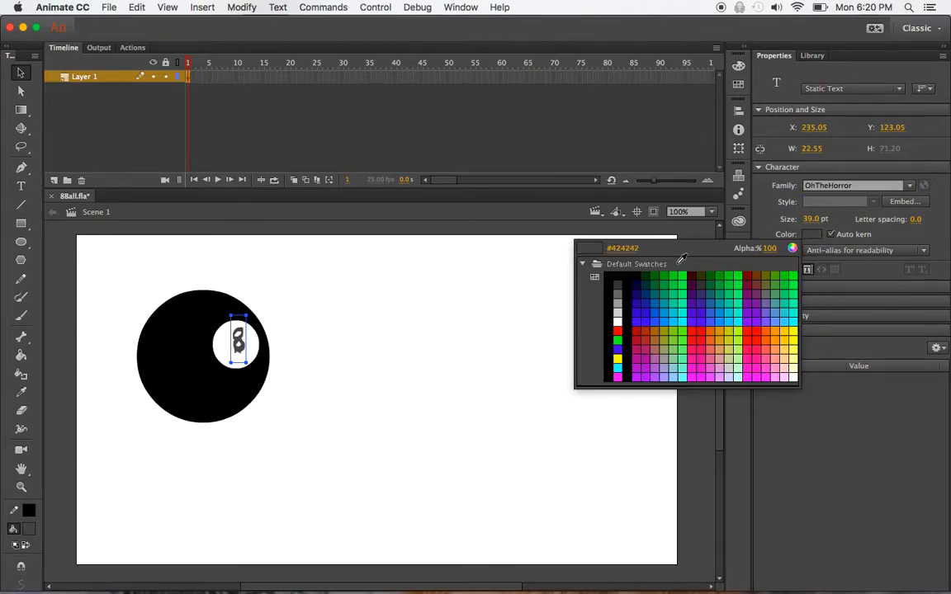
click(618, 271)
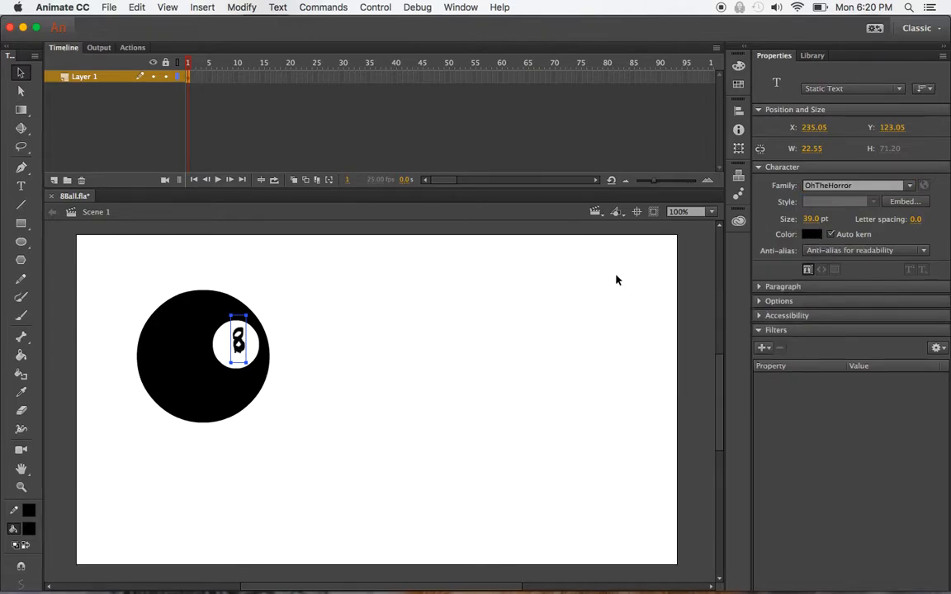
Set the "8" in the Majoris font, Regular style, at a size of 64 pt.
click(909, 186)
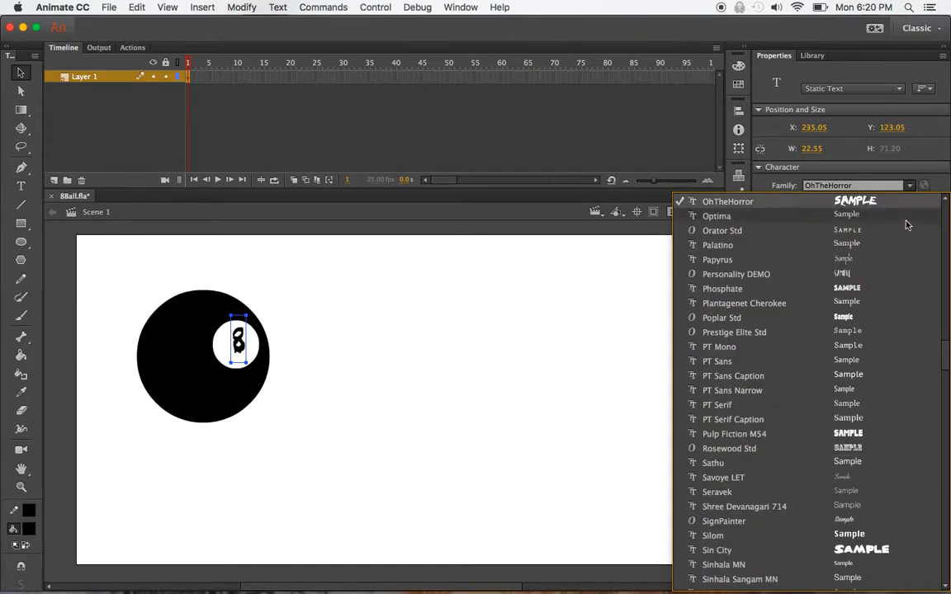
scroll(901, 239, up, 2)
scroll(901, 246, up, 5)
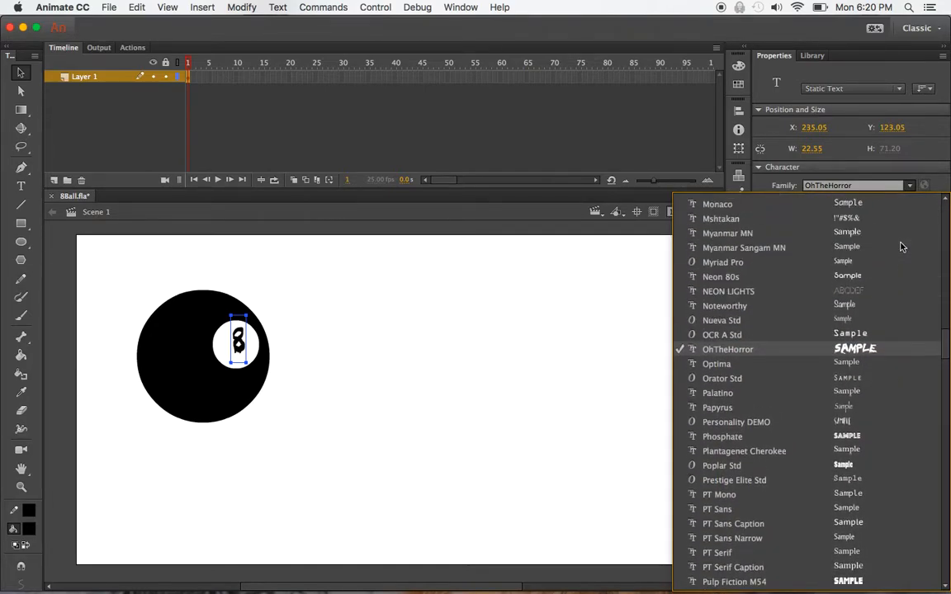
scroll(901, 247, up, 2)
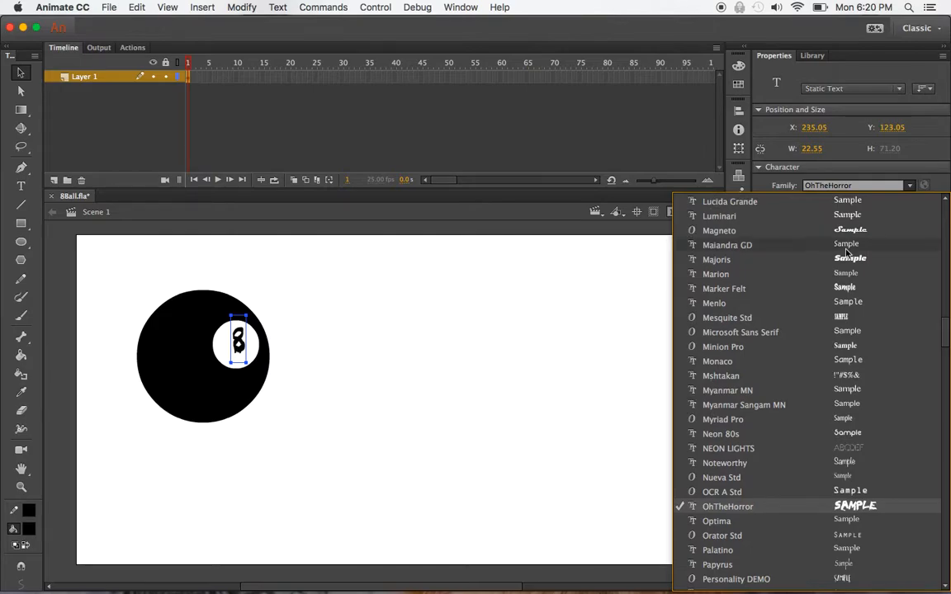
click(846, 262)
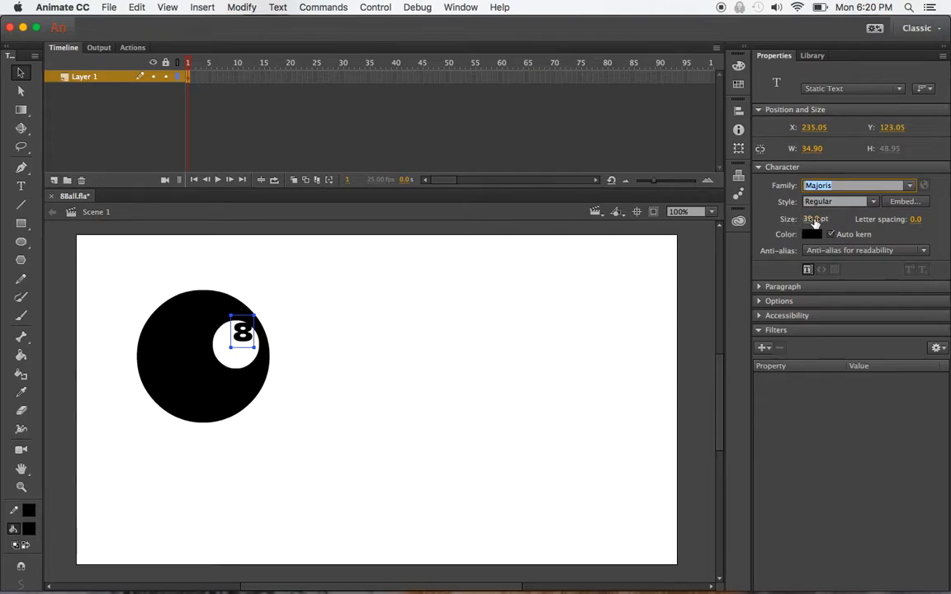
drag(807, 223, 827, 222)
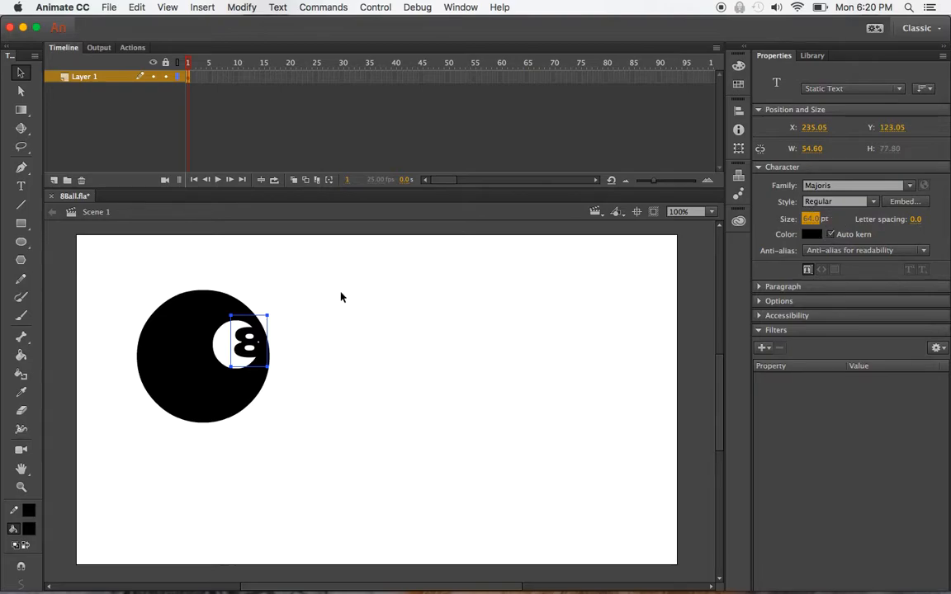
Center the enlarged "8" over the small white circle, at about X 216, Y 125, and deselect it.
drag(263, 346, 248, 345)
key(Up)
key(Up)
key(Up)
key(Up)
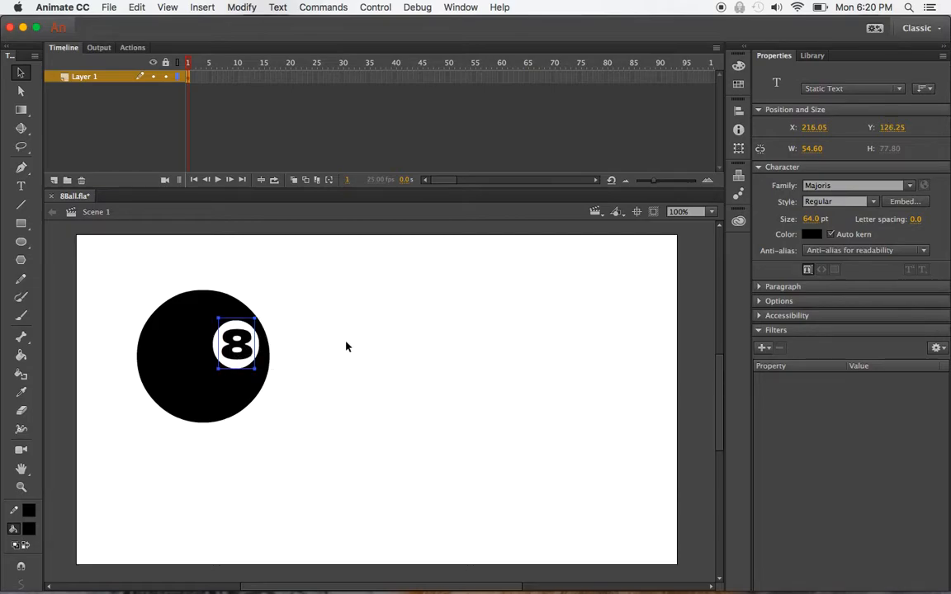
key(Right)
key(Right)
key(Down)
key(Down)
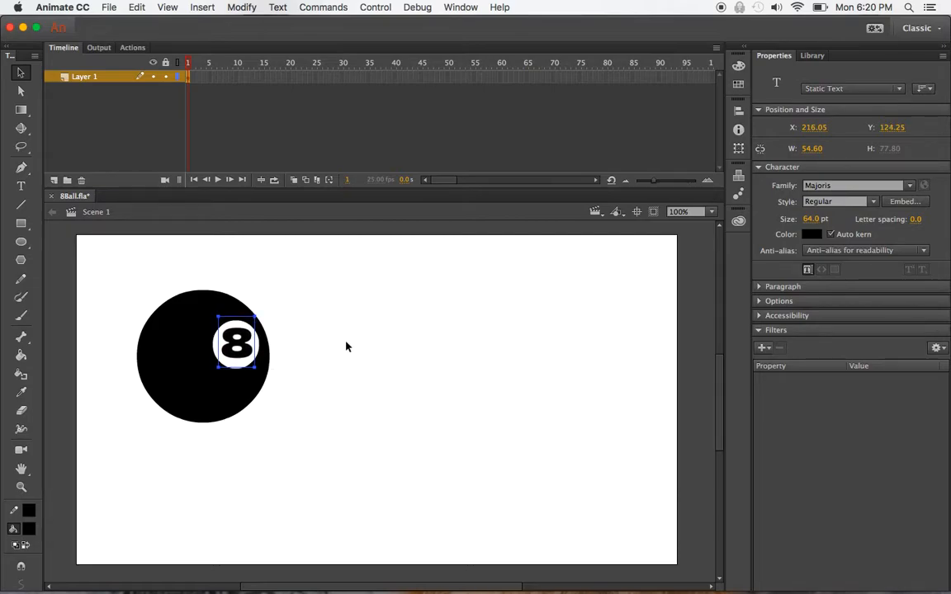
key(Left)
key(Left)
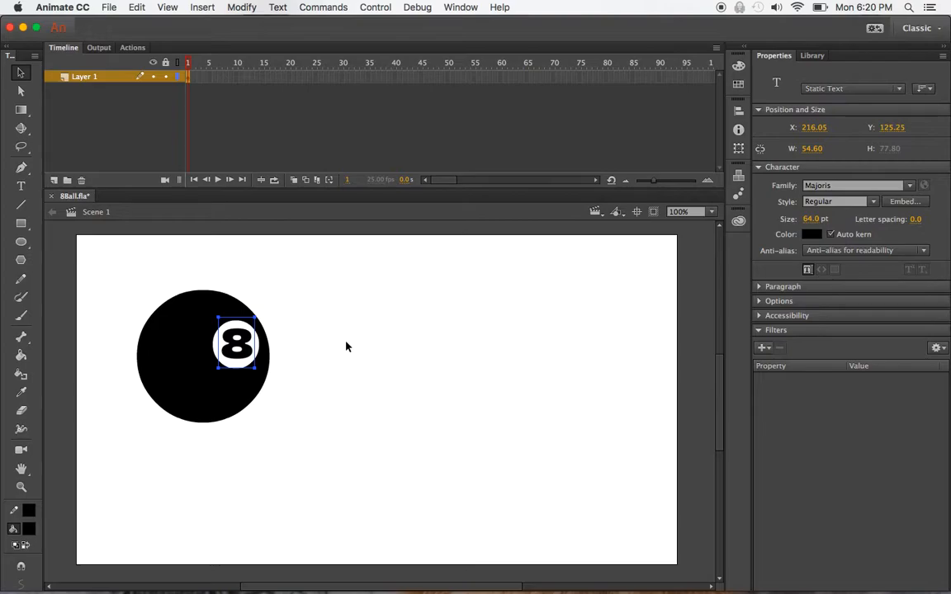
click(373, 352)
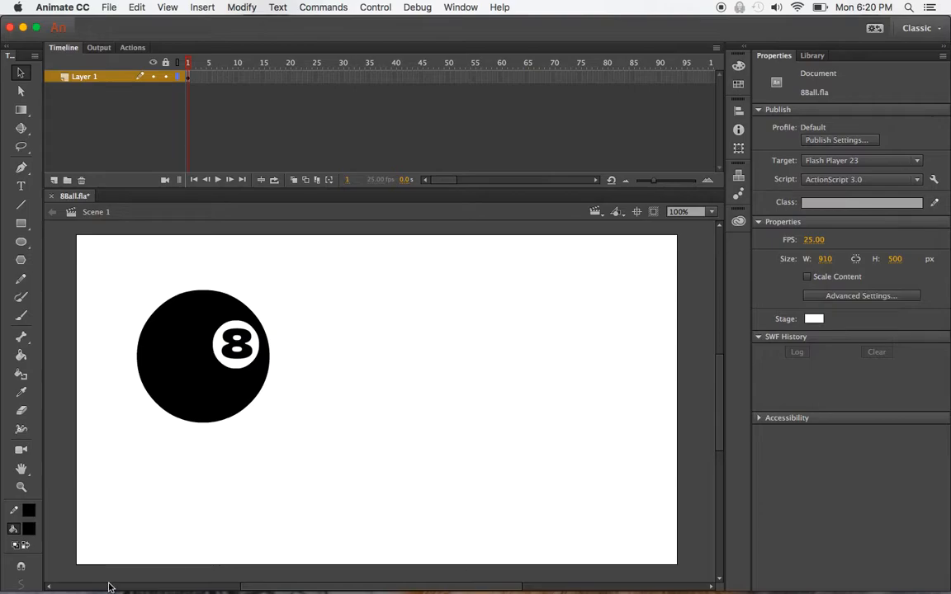
Fill the black ball with the default white-to-black radial gradient.
click(181, 364)
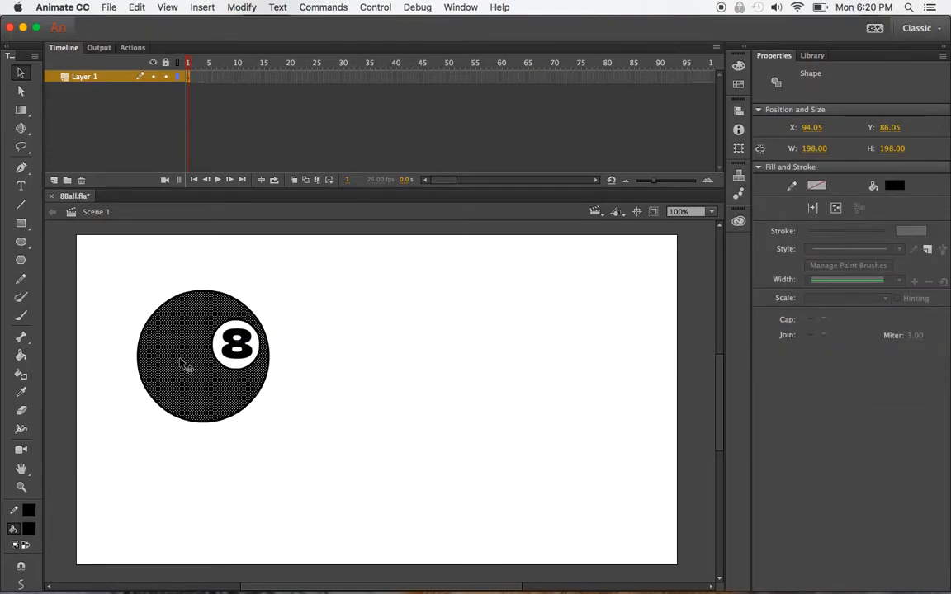
click(29, 530)
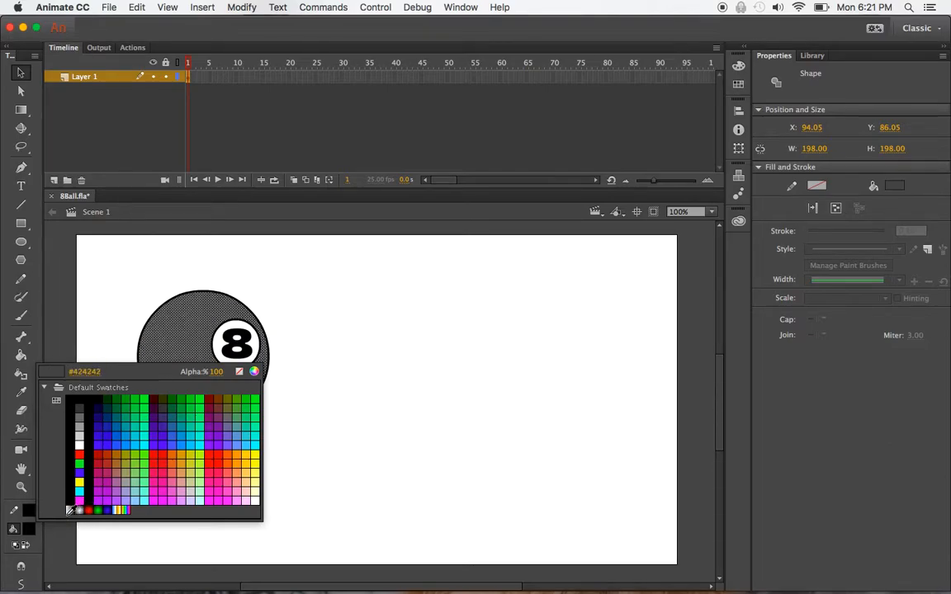
click(85, 506)
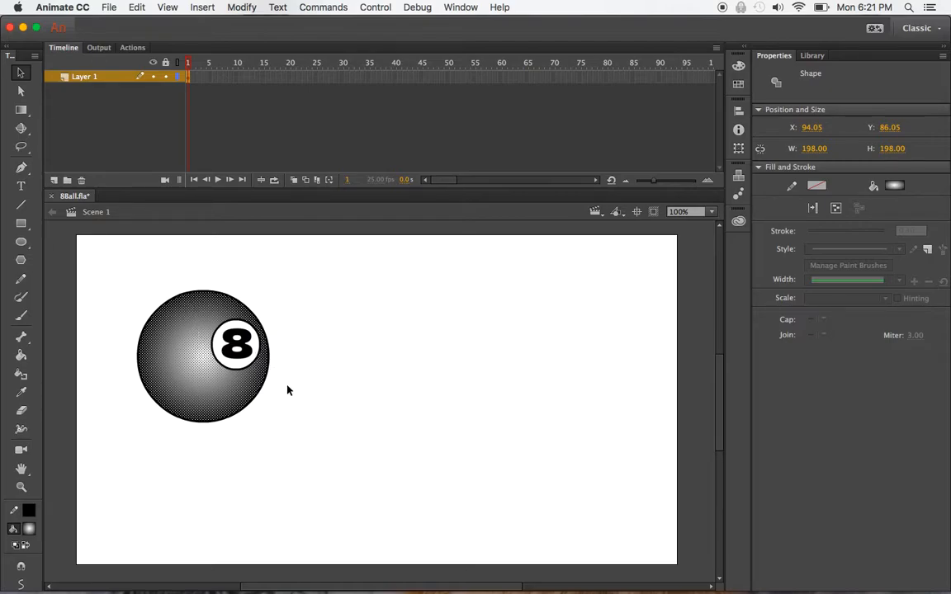
Shrink the ball's radial gradient with the Gradient Transform tool and move its highlight to the ball's upper-left area.
click(21, 109)
drag(20, 109, 108, 114)
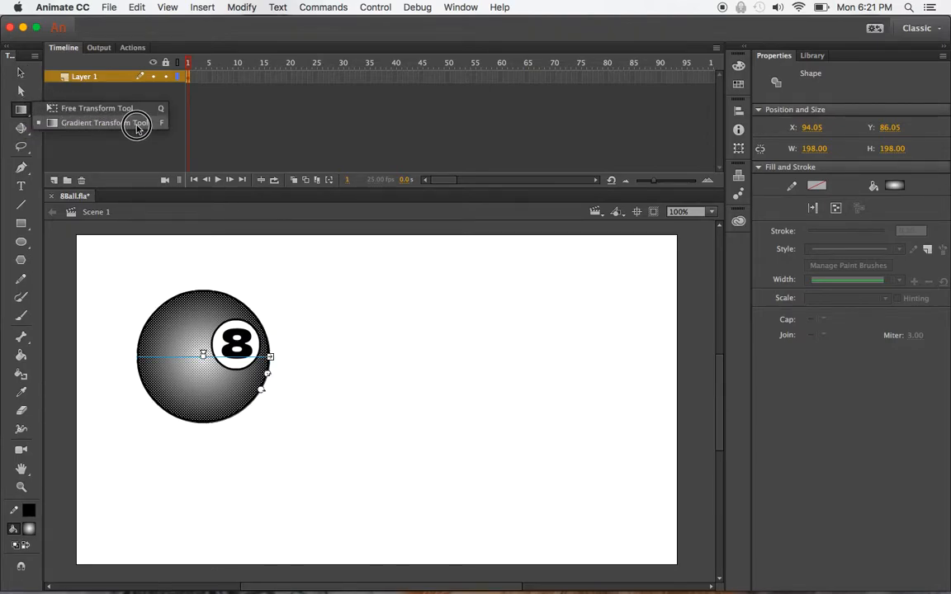
click(85, 124)
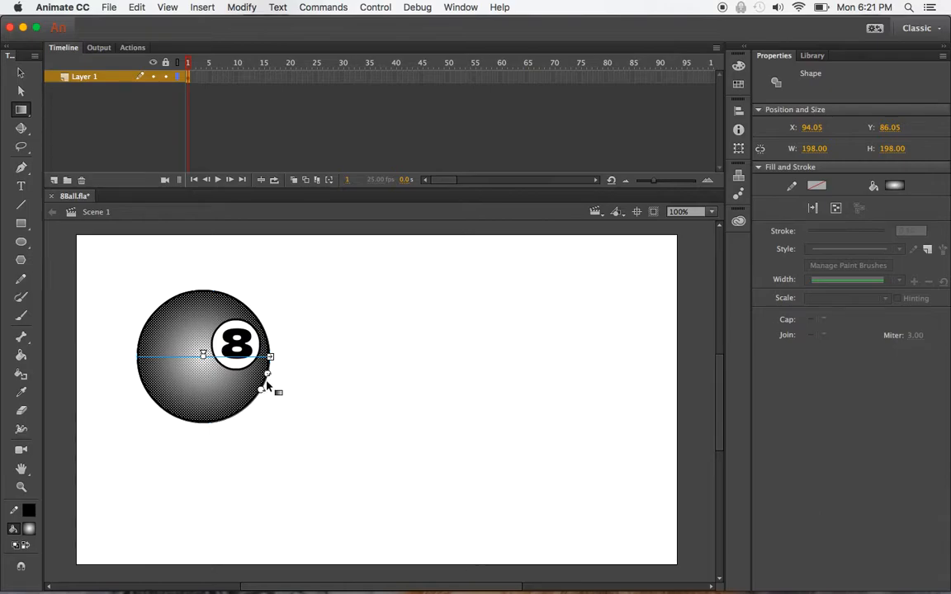
drag(269, 375, 178, 320)
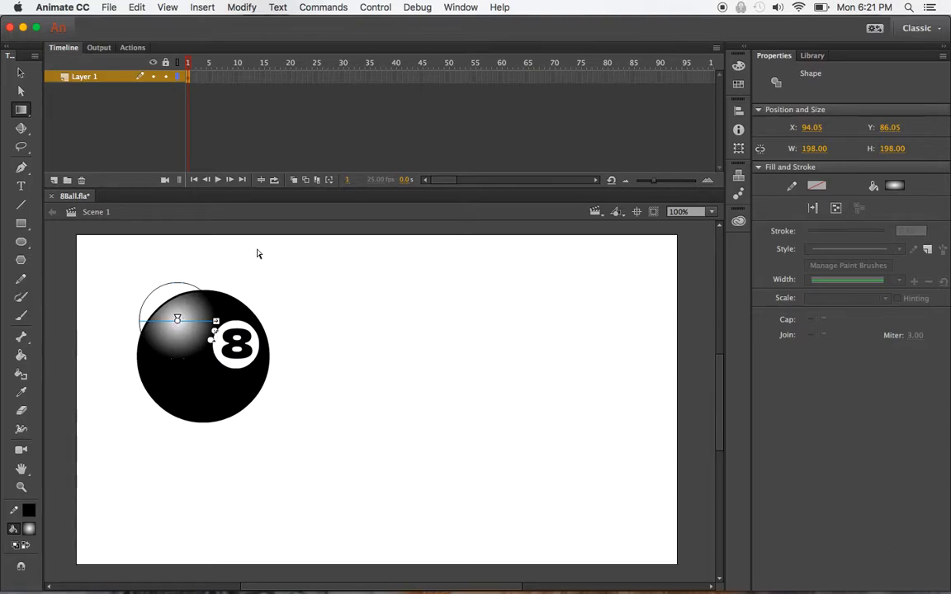
key(v)
click(425, 354)
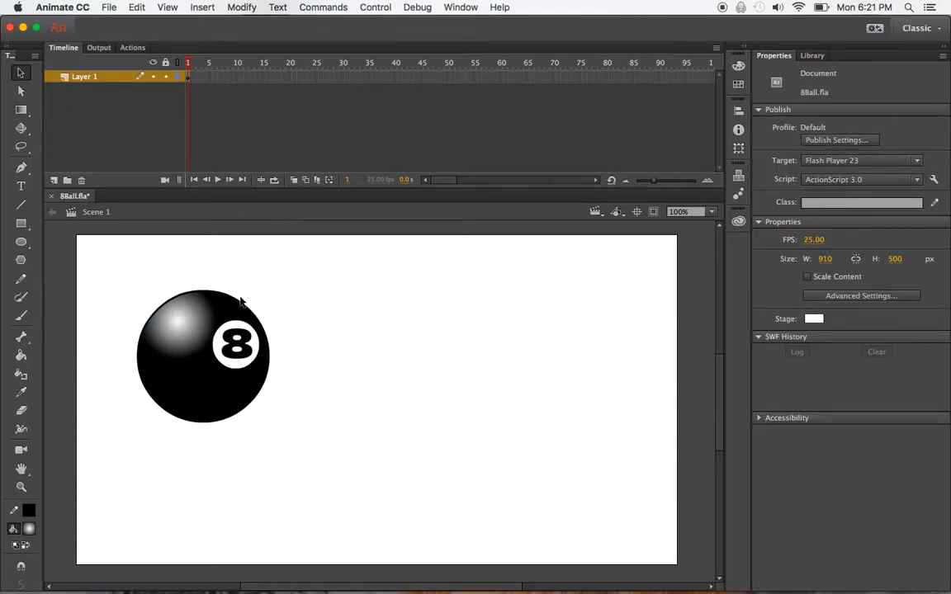
click(177, 320)
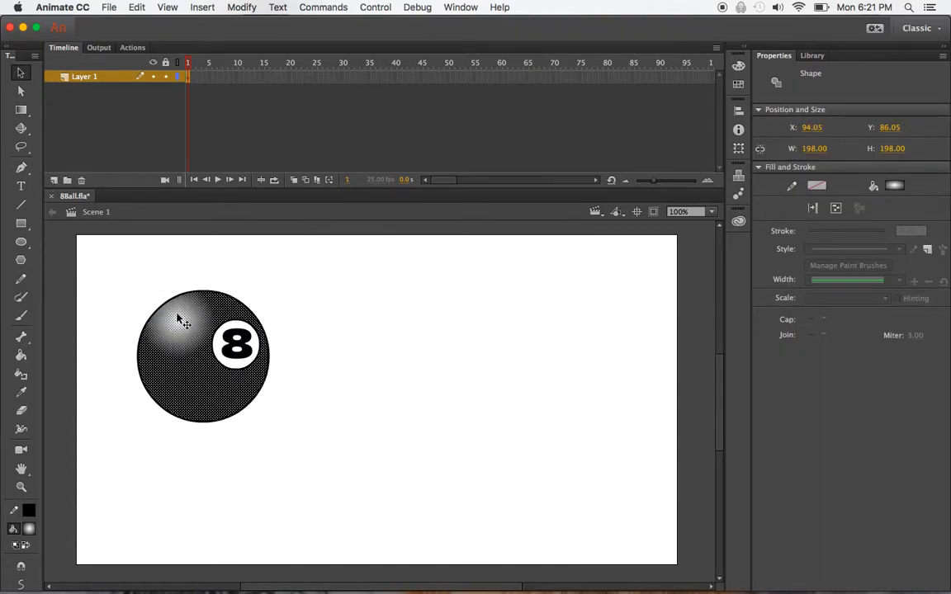
click(323, 312)
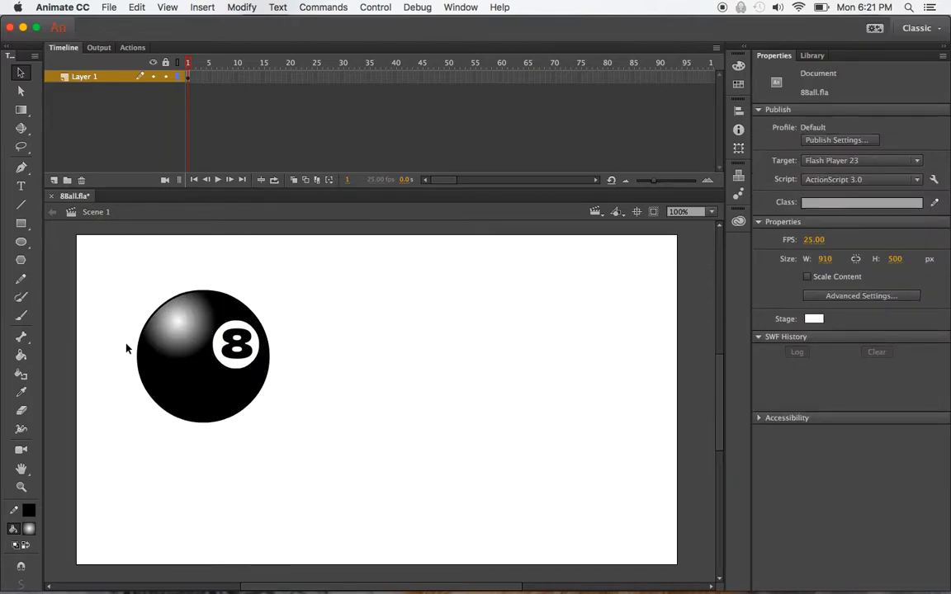
Rotate the "8" slightly clockwise over the white circle using the Free Transform tool.
click(249, 347)
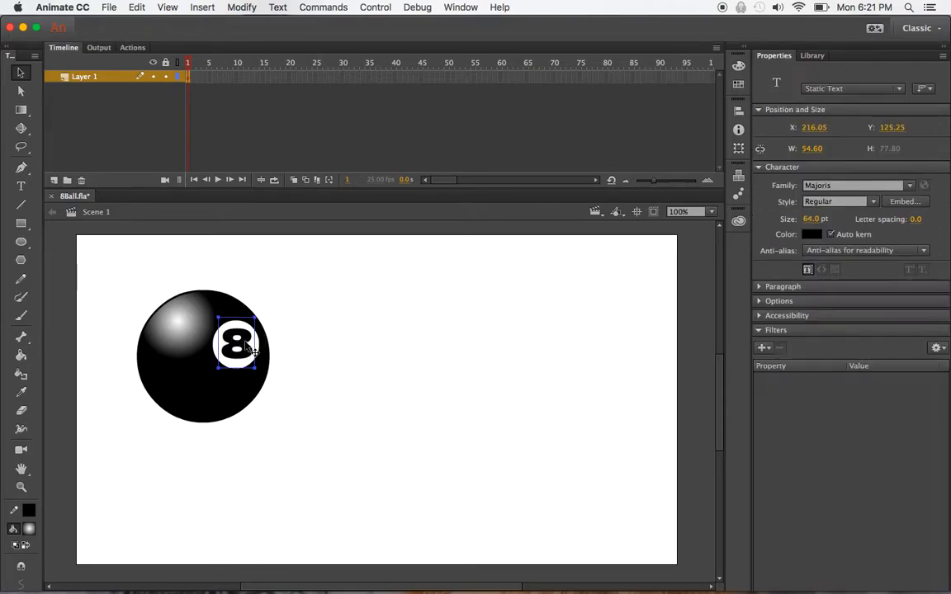
click(21, 110)
click(91, 110)
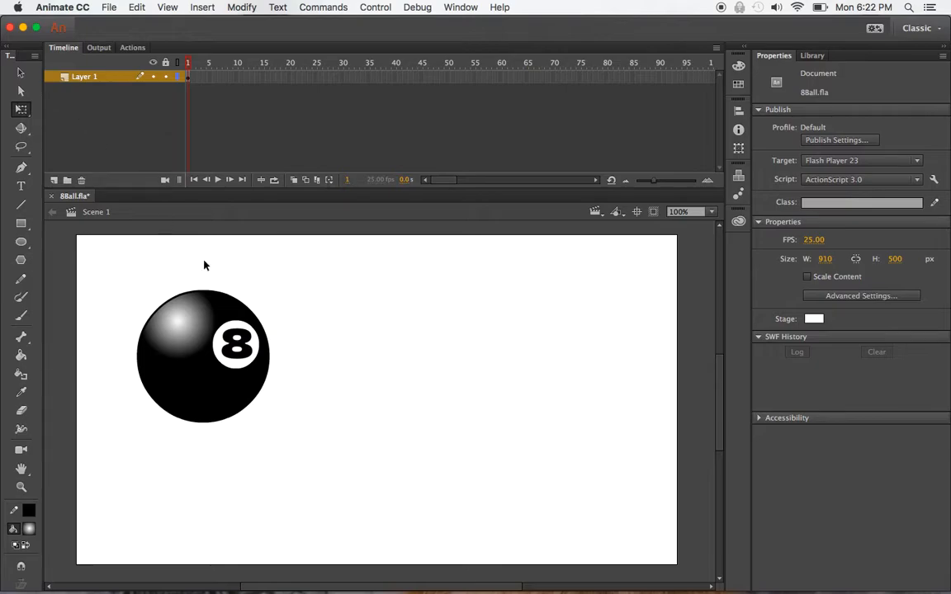
click(252, 353)
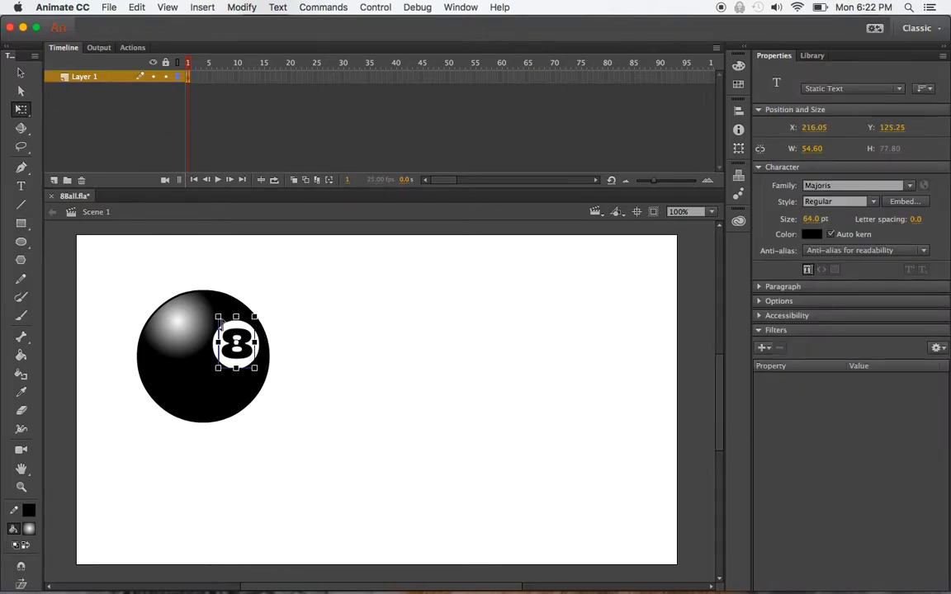
drag(226, 368, 218, 369)
drag(265, 331, 257, 331)
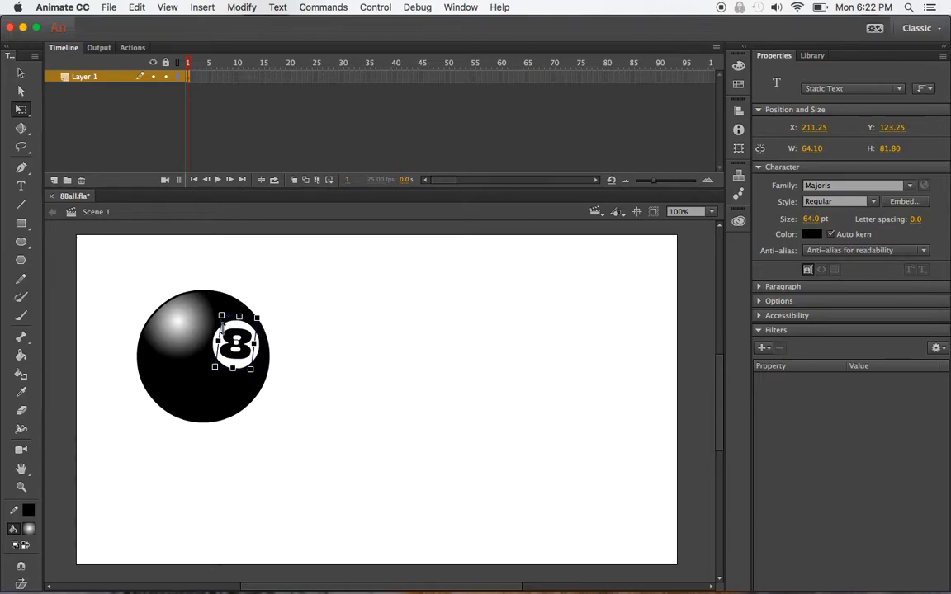
mouse_move(265, 322)
mouse_down()
mouse_move(259, 304)
mouse_move(263, 323)
mouse_up()
drag(250, 371, 265, 354)
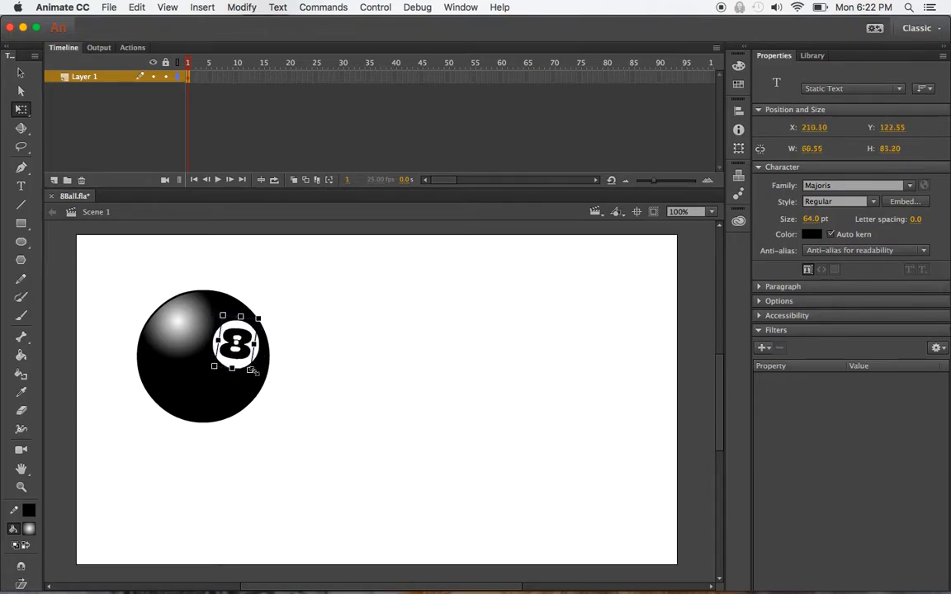
click(21, 74)
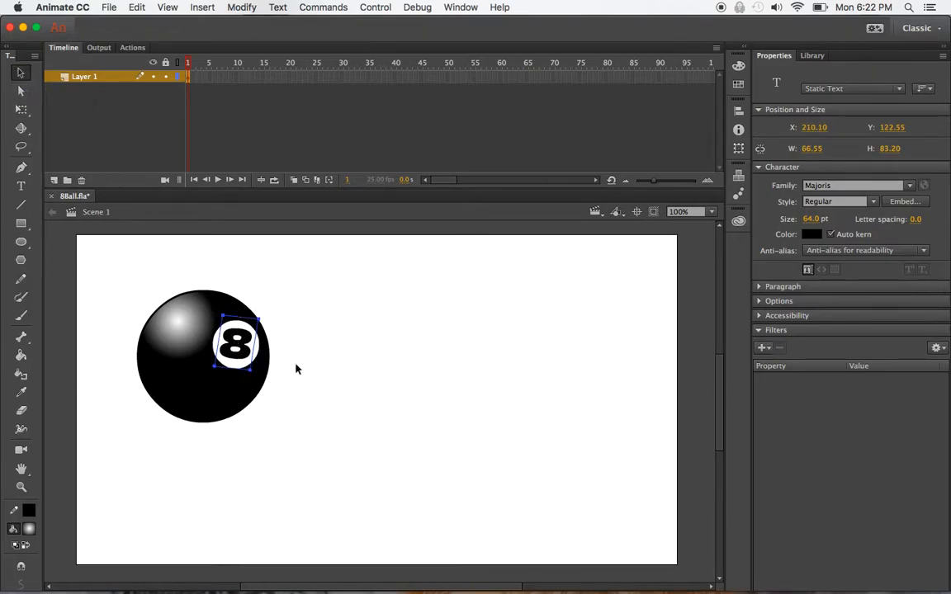
click(312, 379)
Rotate the "8" counterclockwise with the Free Transform tool so that it leans to the left, and deselect it.
click(252, 357)
click(21, 109)
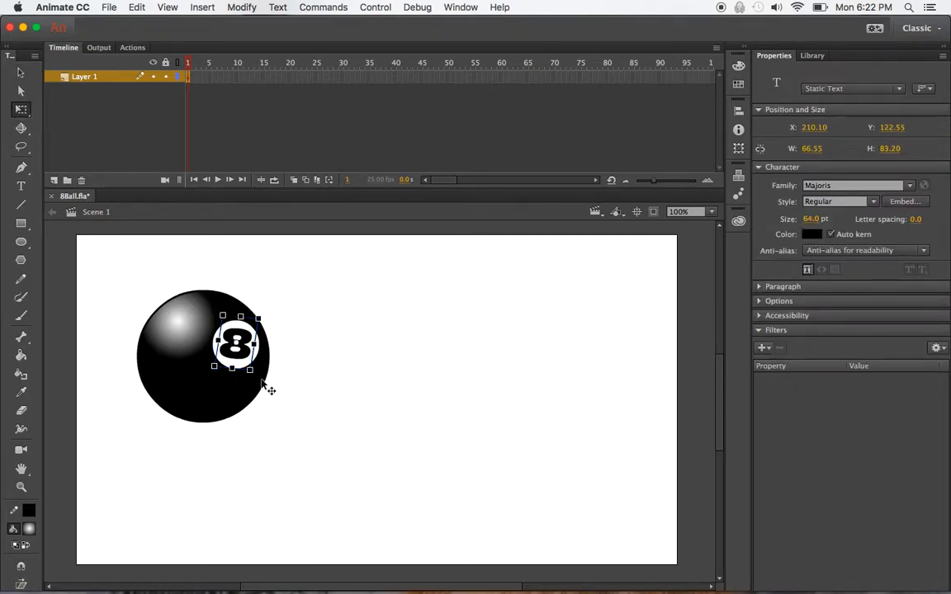
drag(255, 382, 268, 380)
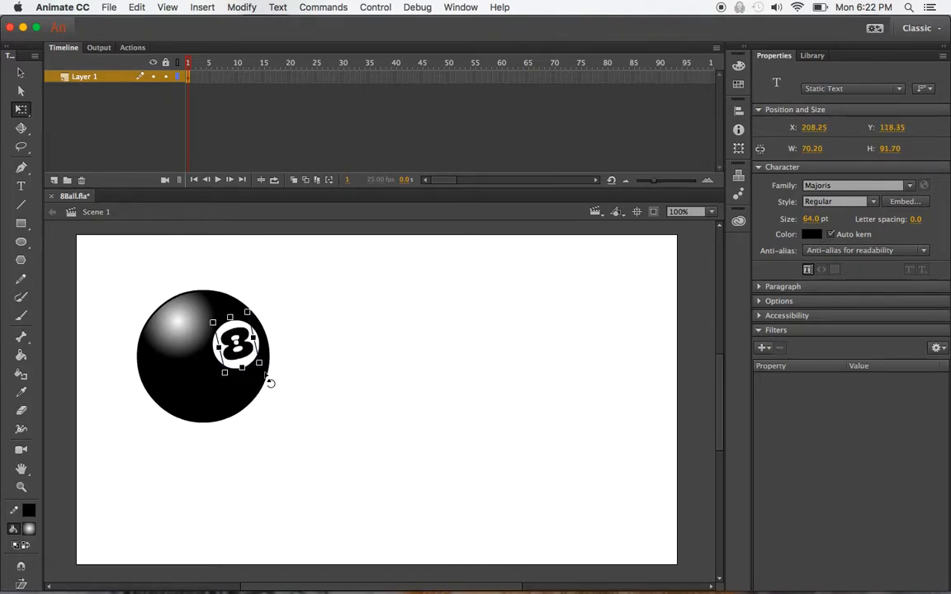
click(22, 73)
click(294, 258)
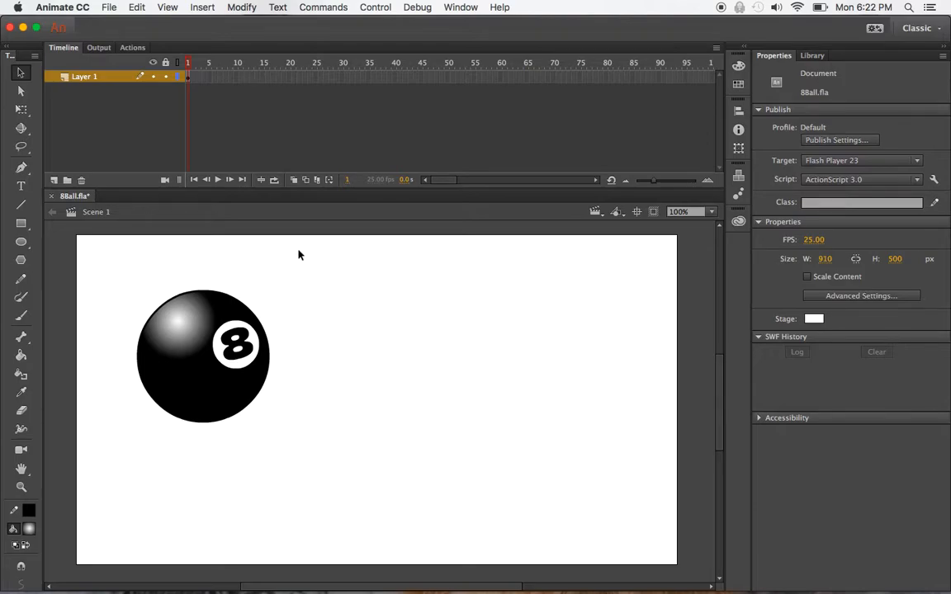
Examine the ball's separate parts by selecting its fill, its outline, the "8" and the small circle's outline in turn.
double_click(219, 391)
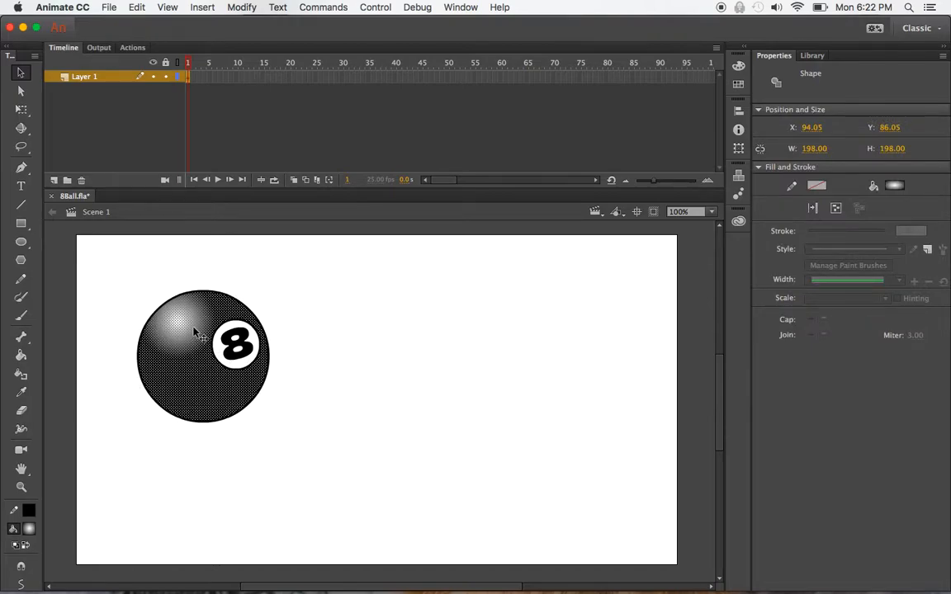
click(221, 293)
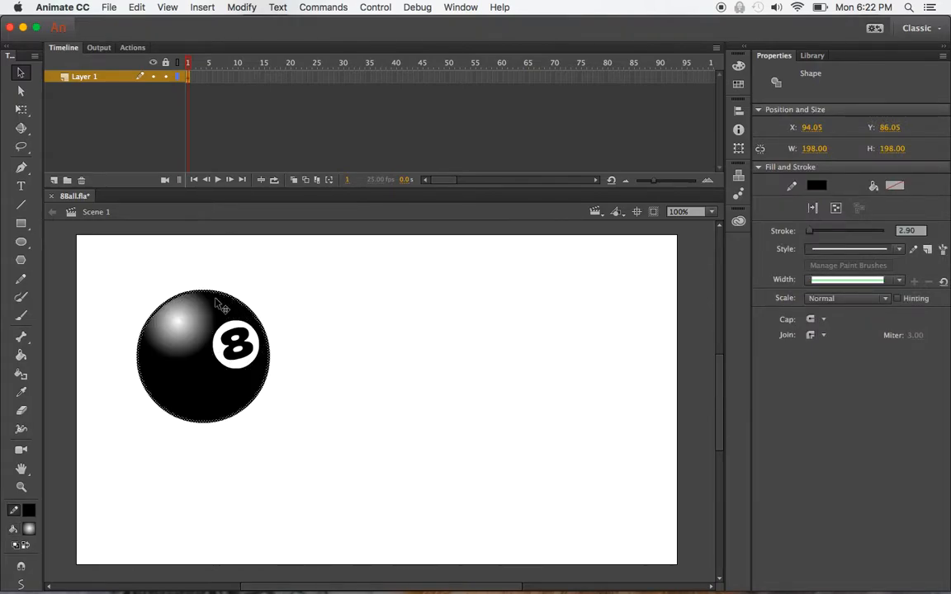
click(176, 318)
click(219, 326)
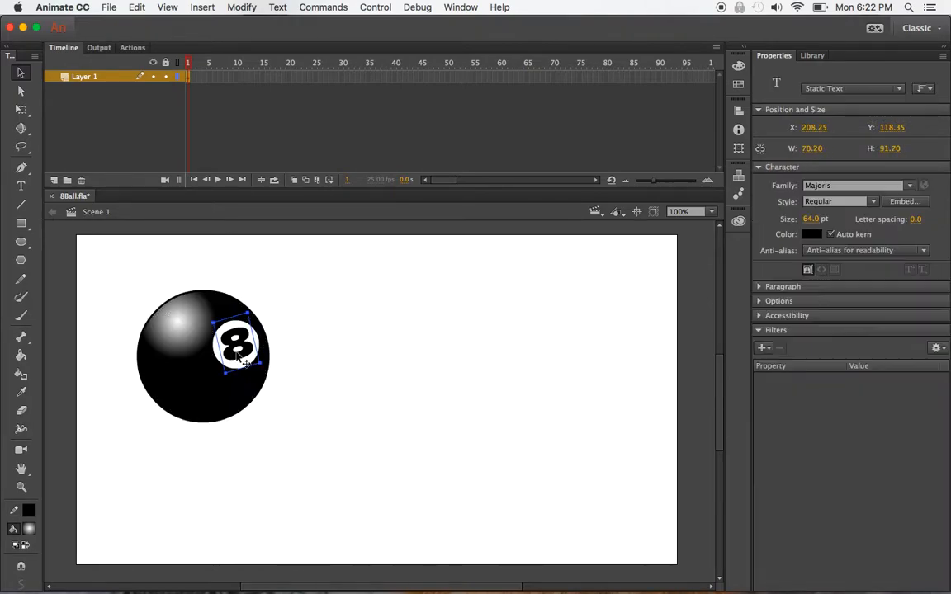
click(266, 357)
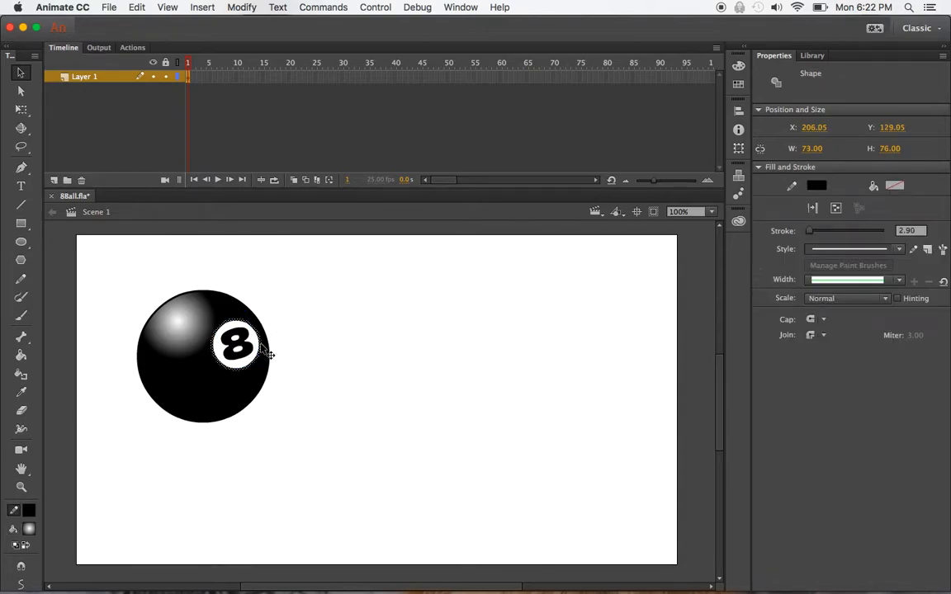
Convert the complete ball artwork, including the white circle and the "8", to a movie clip symbol named 8Ball.
click(335, 366)
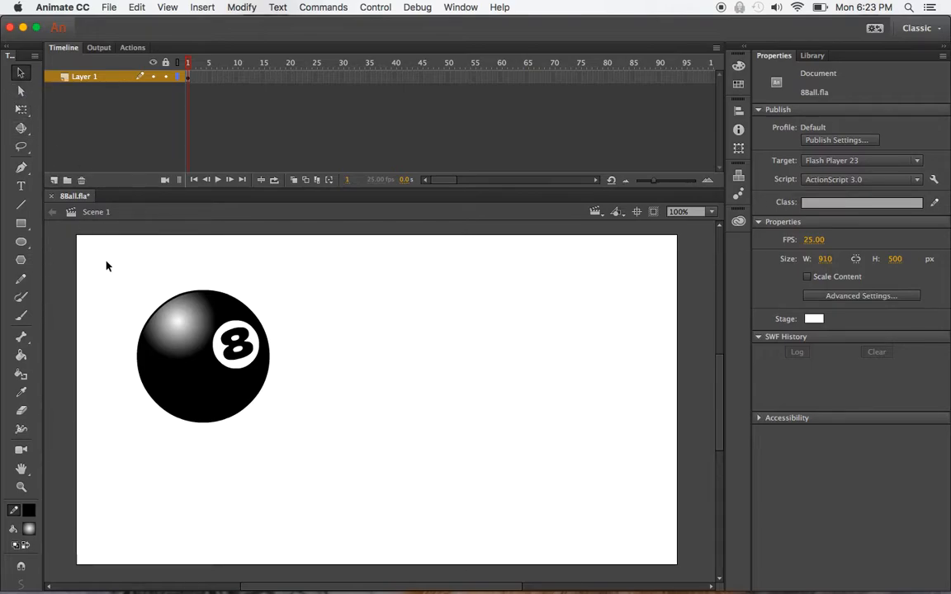
drag(104, 264, 304, 457)
drag(303, 456, 302, 456)
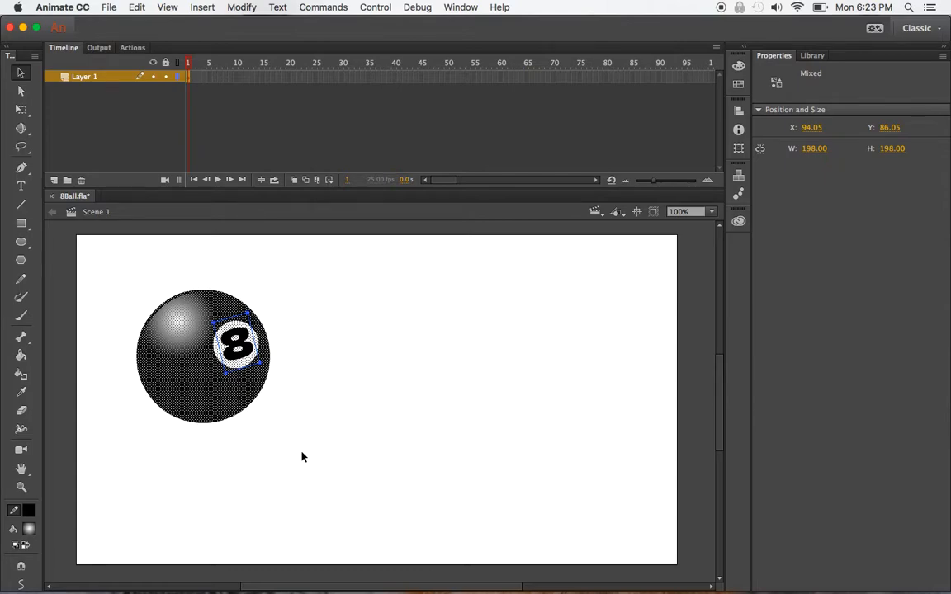
right_click(193, 359)
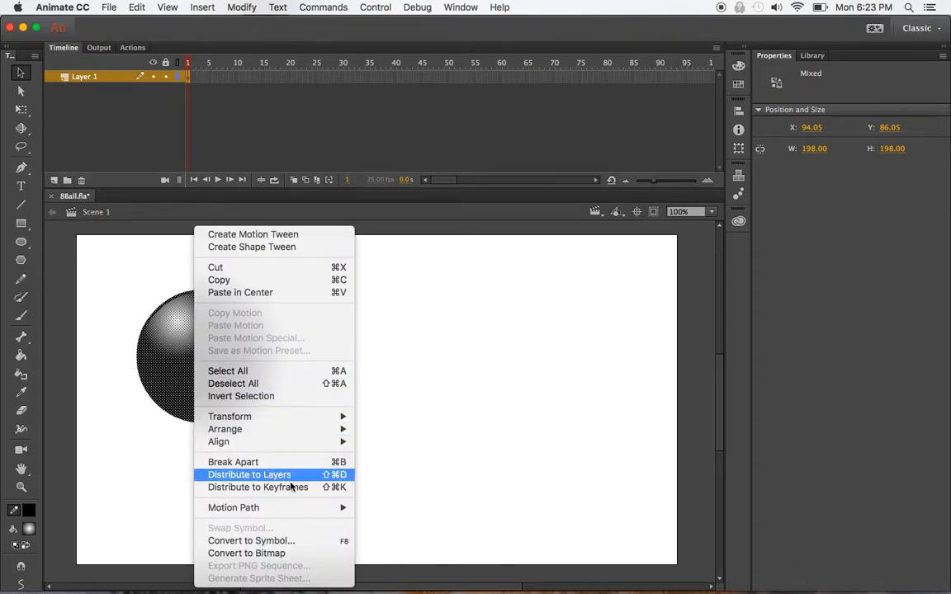
click(269, 541)
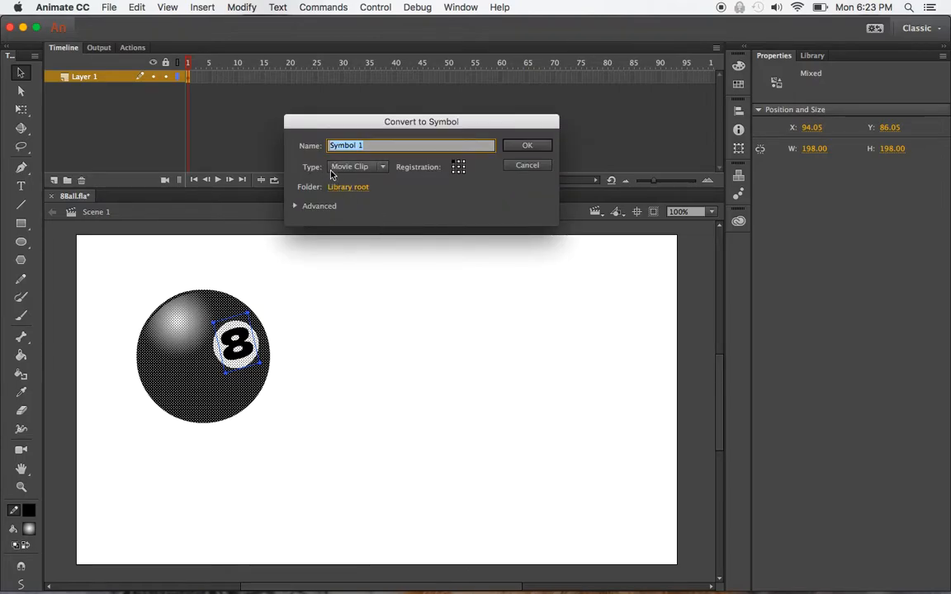
text(8Ball)
click(528, 149)
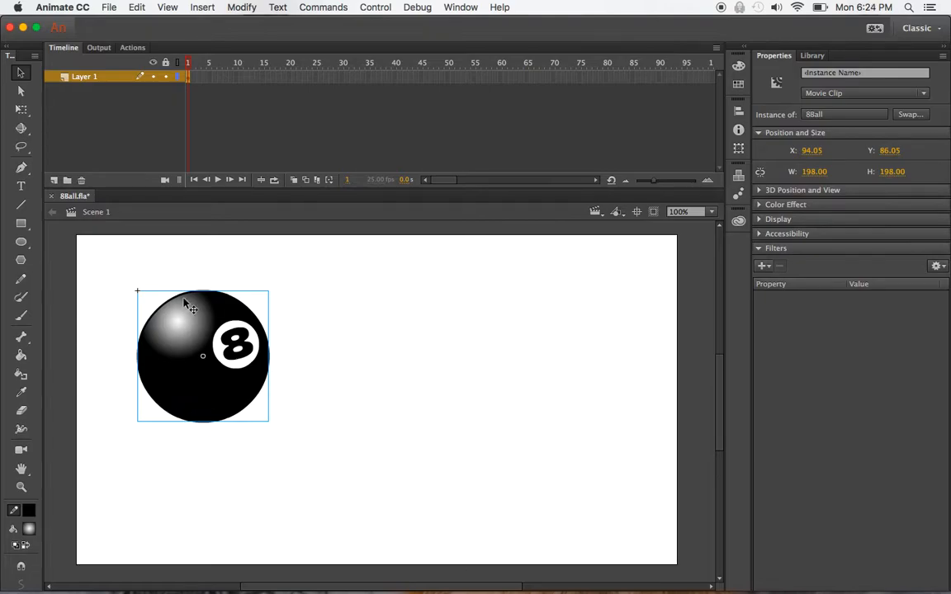
click(297, 368)
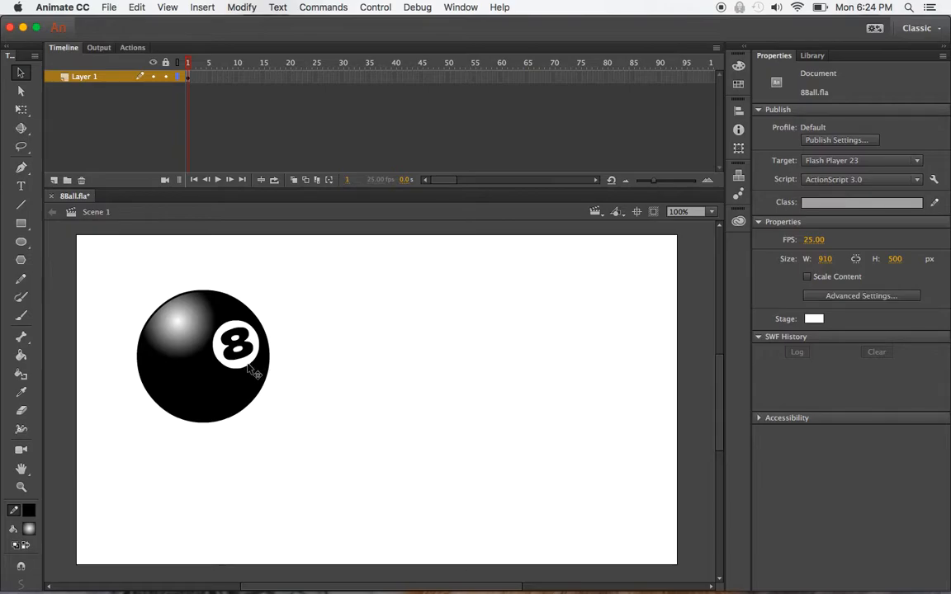
Move the ball instance toward the stage's upper-left corner, to about X 59, Y 21.
click(192, 374)
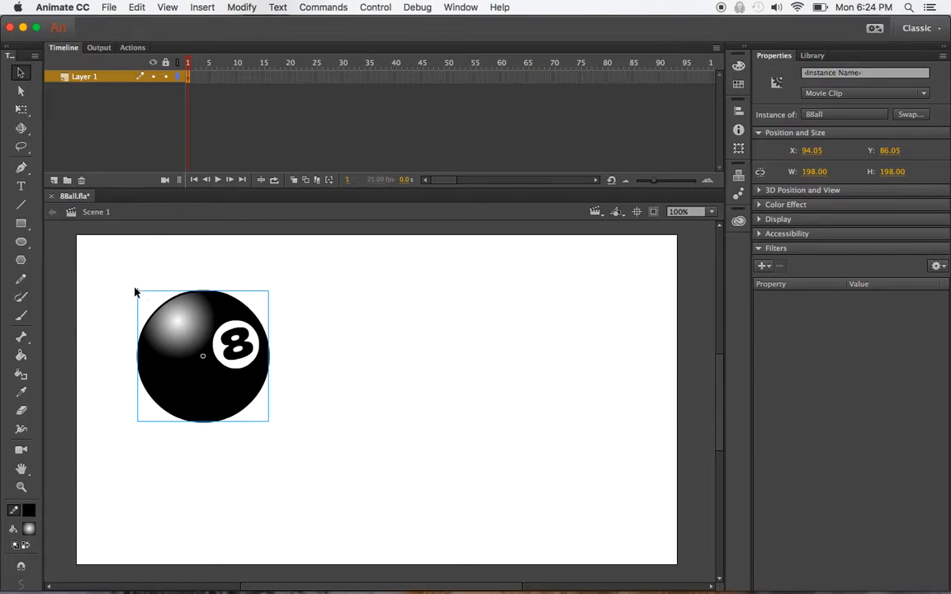
drag(206, 355, 181, 299)
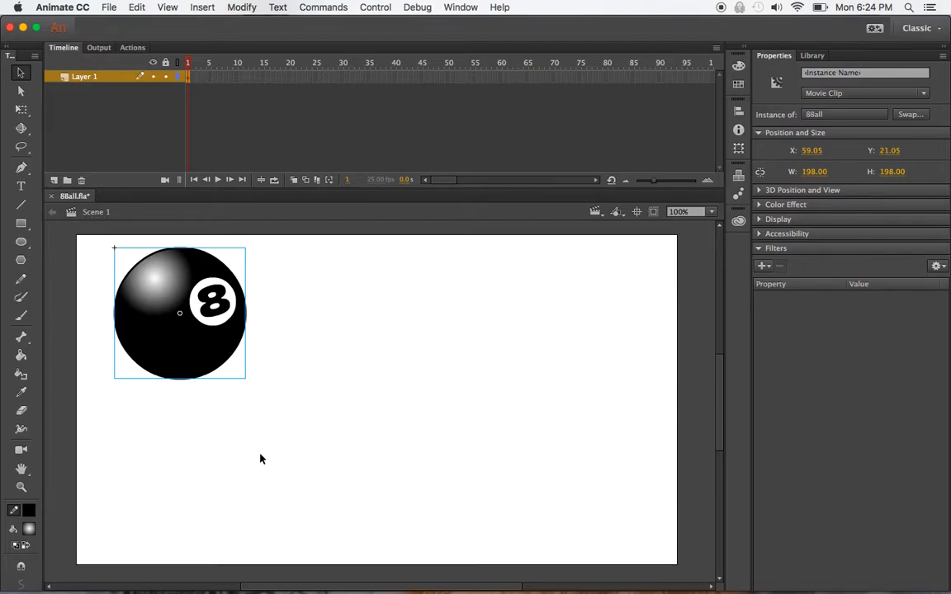
Examine the 8Ball symbol's own timeline by opening it for editing and returning to Scene 1, twice.
double_click(211, 355)
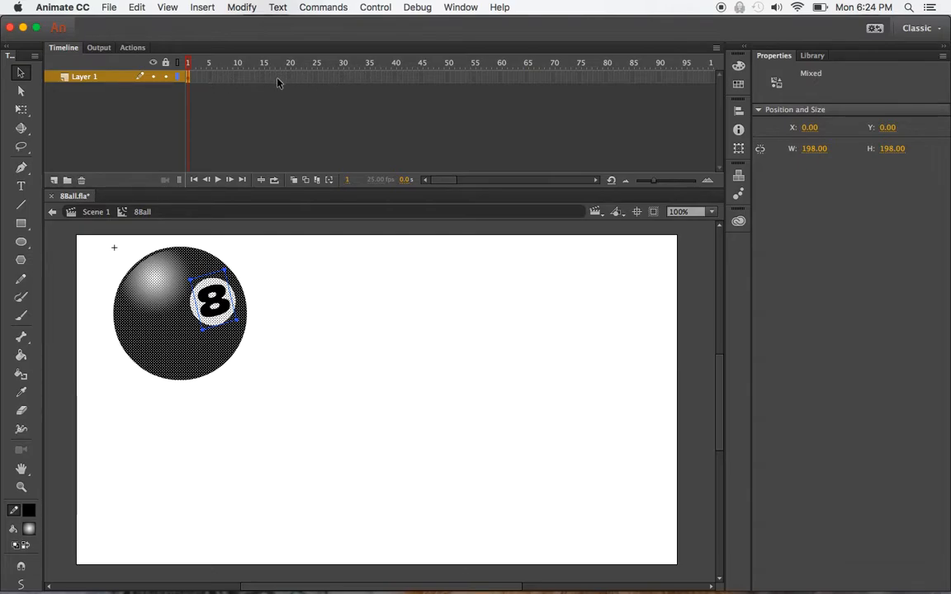
click(93, 212)
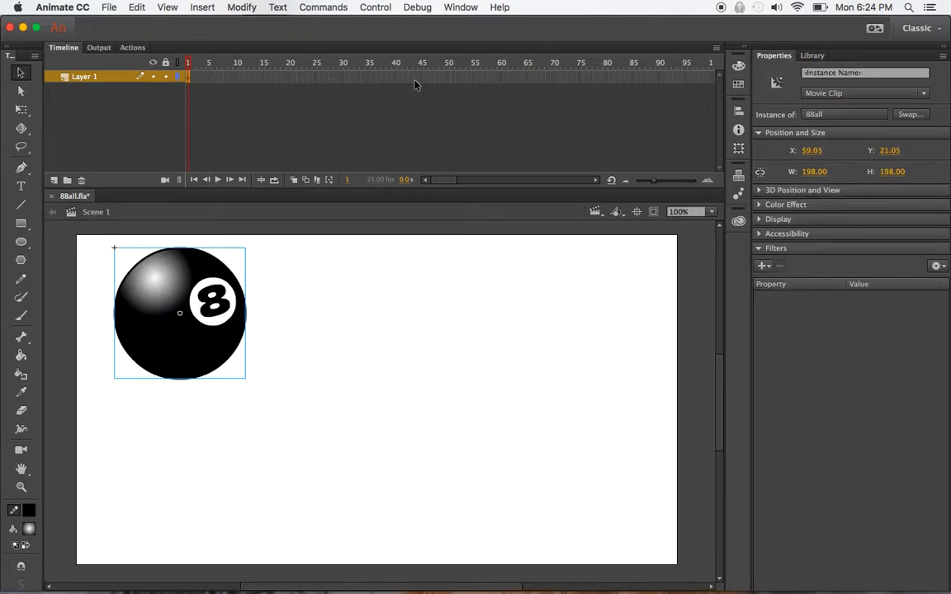
double_click(195, 274)
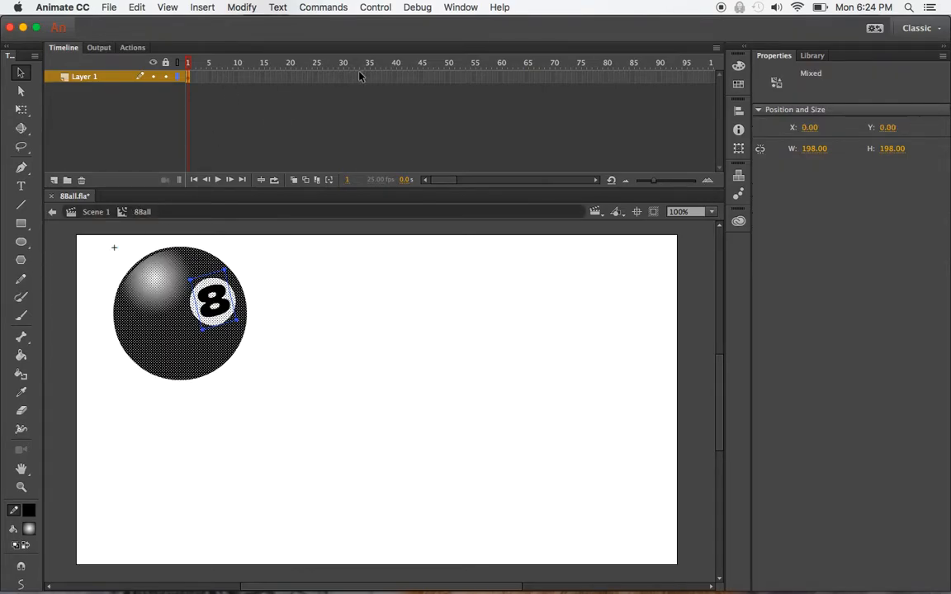
click(97, 211)
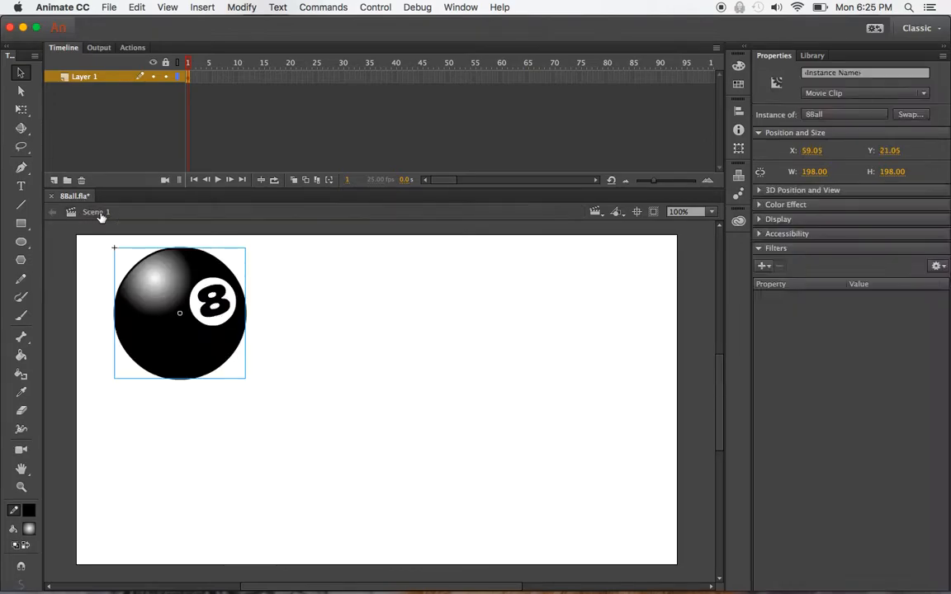
click(392, 317)
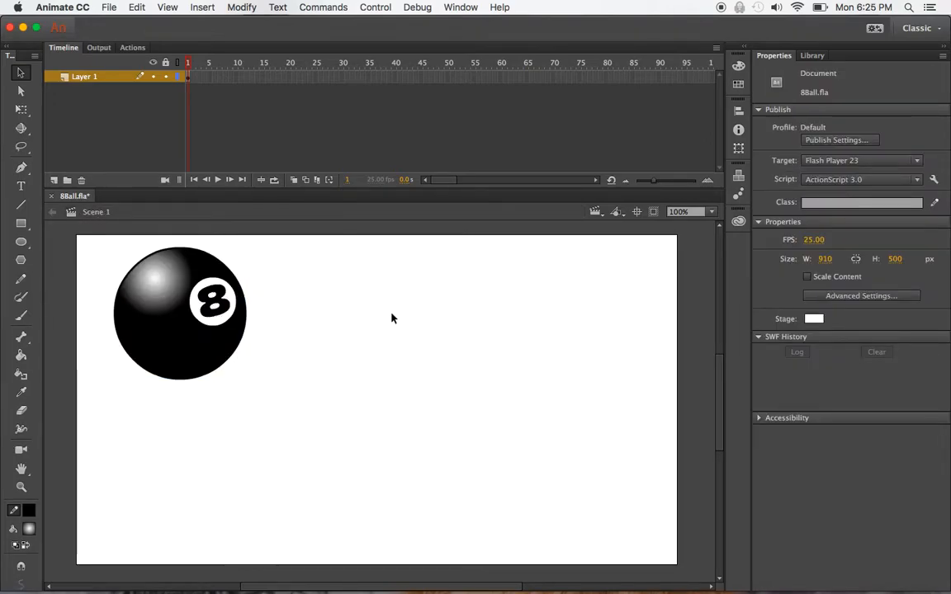
click(217, 332)
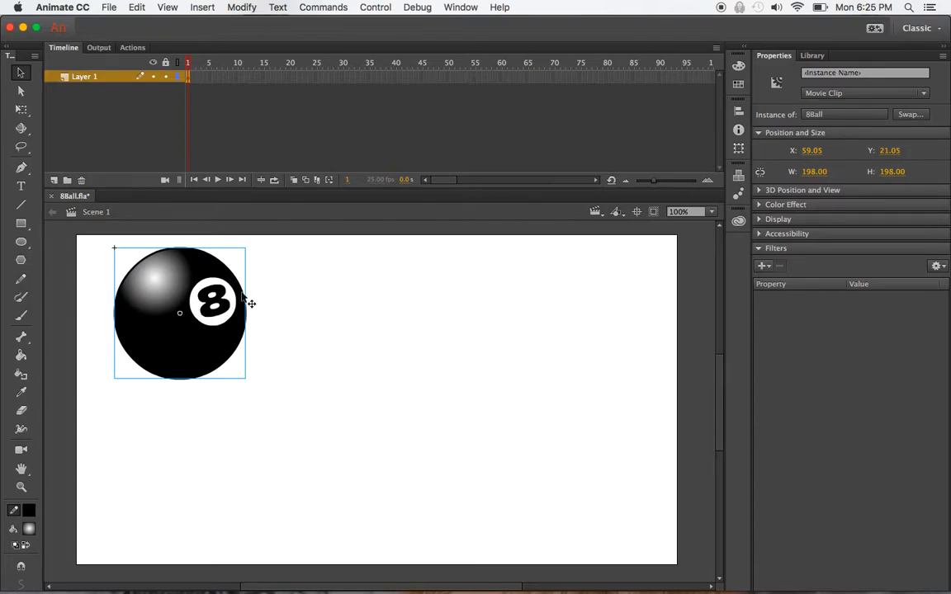
Place five extra 8Ball instances from the library on the right half of the stage and delete them all.
click(813, 55)
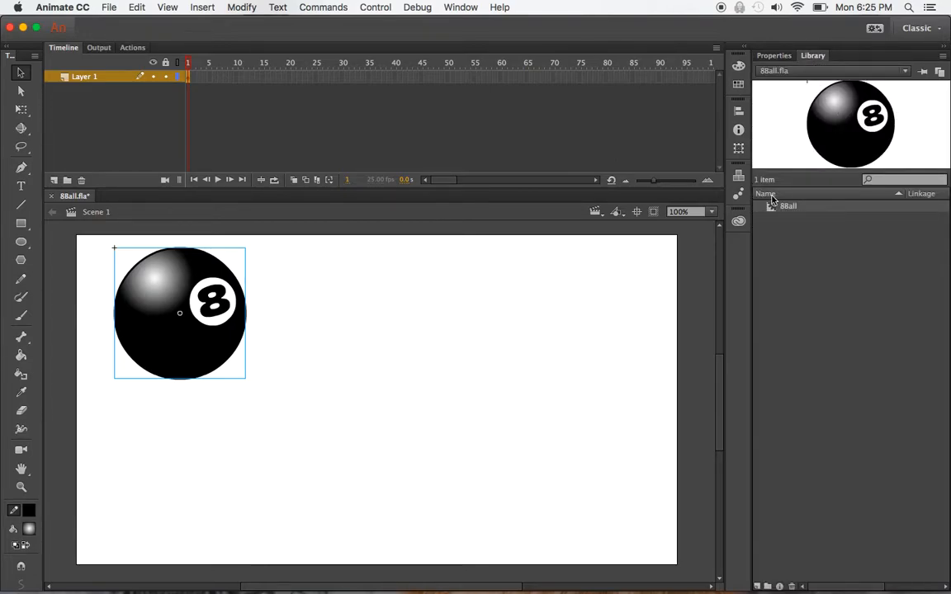
drag(773, 210, 493, 437)
drag(779, 212, 554, 395)
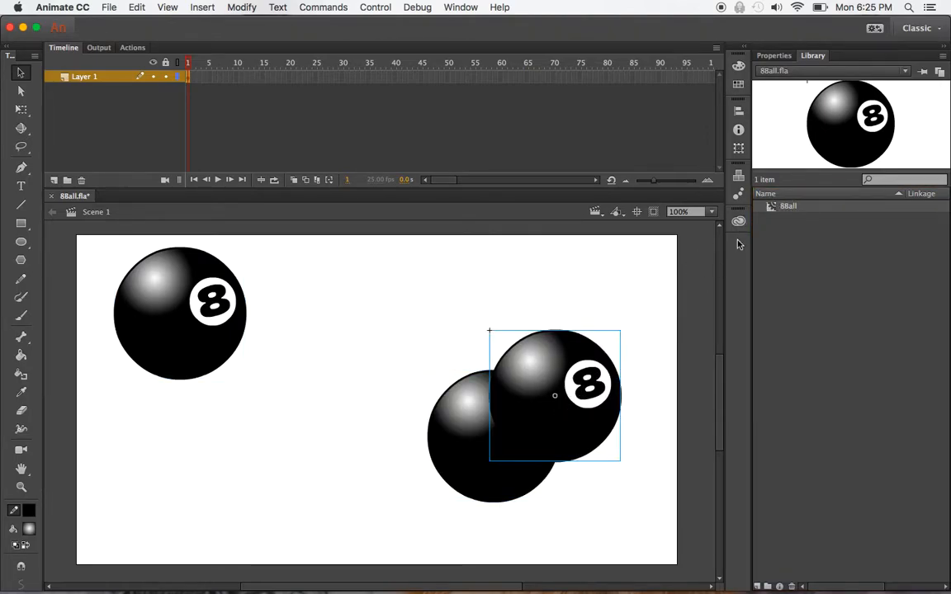
drag(777, 212, 498, 384)
drag(776, 208, 616, 475)
drag(775, 209, 537, 442)
drag(409, 302, 709, 584)
key(Delete)
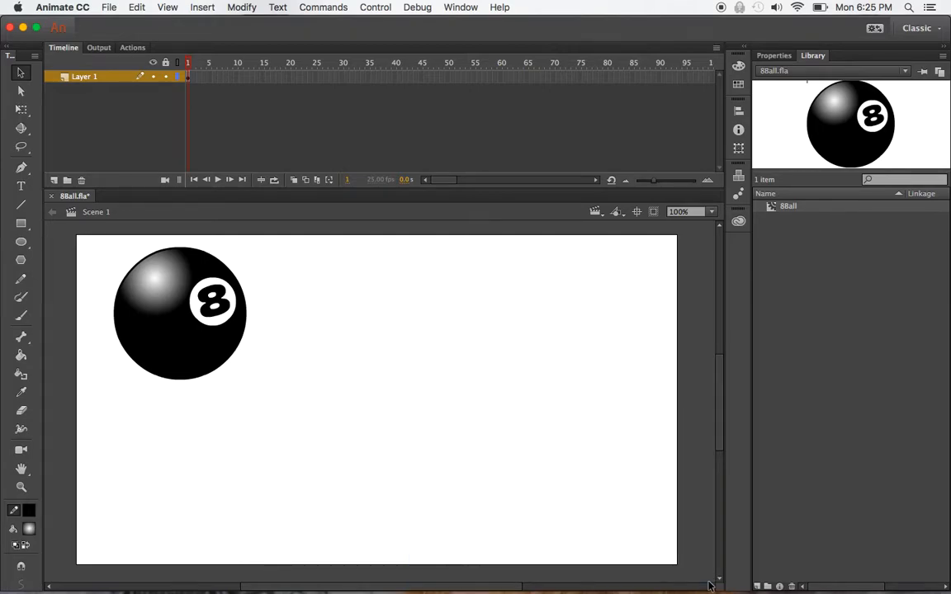
Examine the ball's instance name and symbol properties without changing them.
click(192, 329)
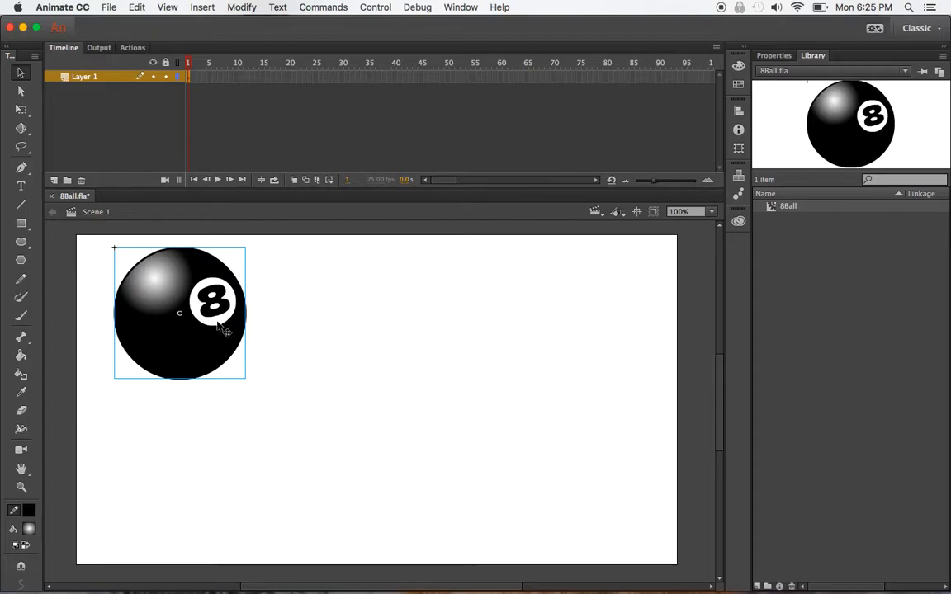
click(776, 57)
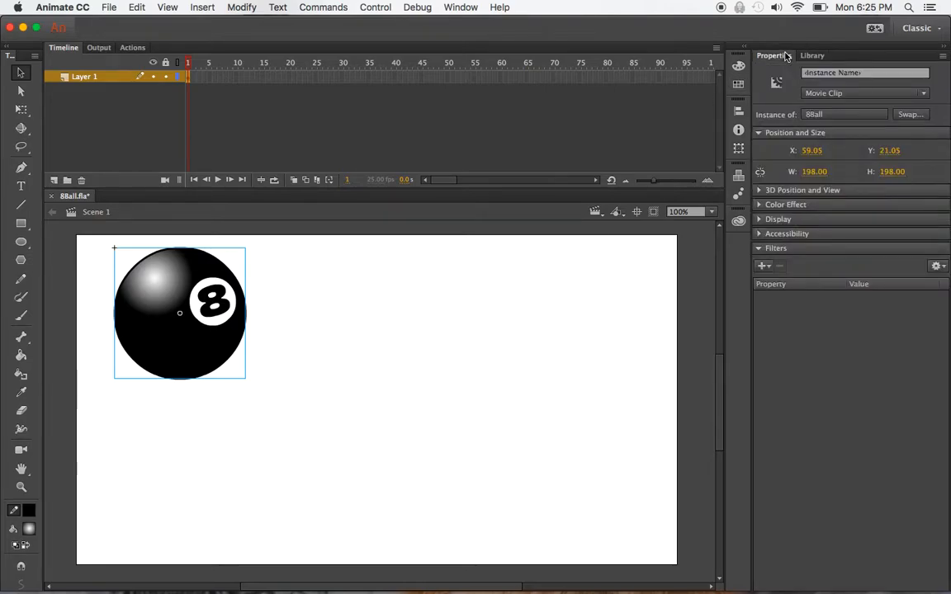
click(806, 73)
click(821, 116)
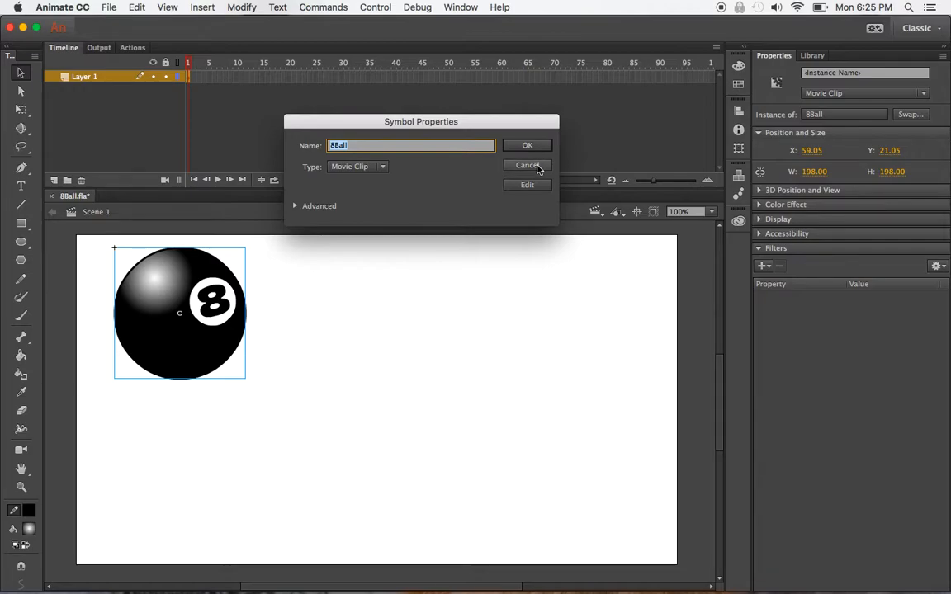
click(528, 166)
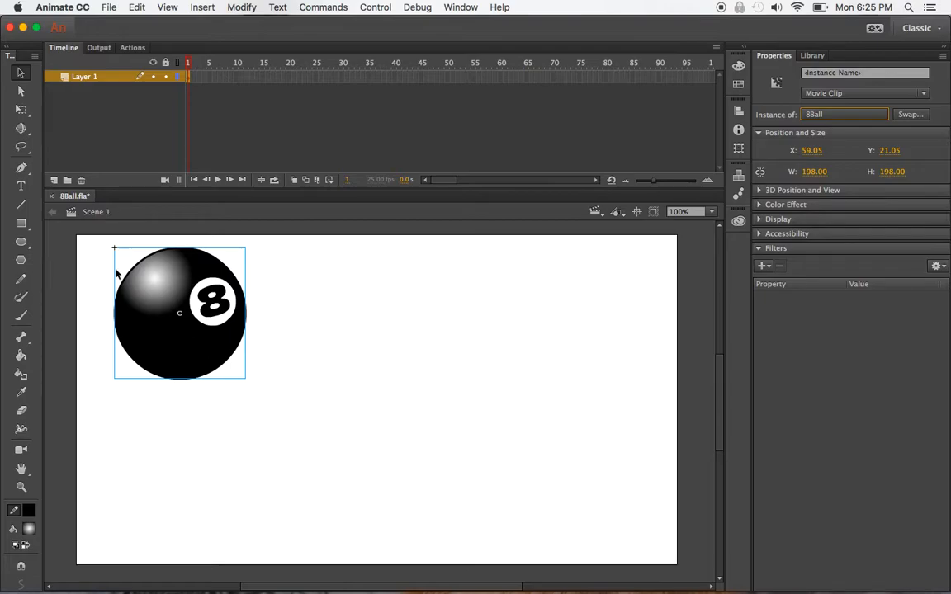
Move the ball to the stage's lower-left corner, at about X 6, Y 295, and deselect it.
drag(186, 283, 156, 468)
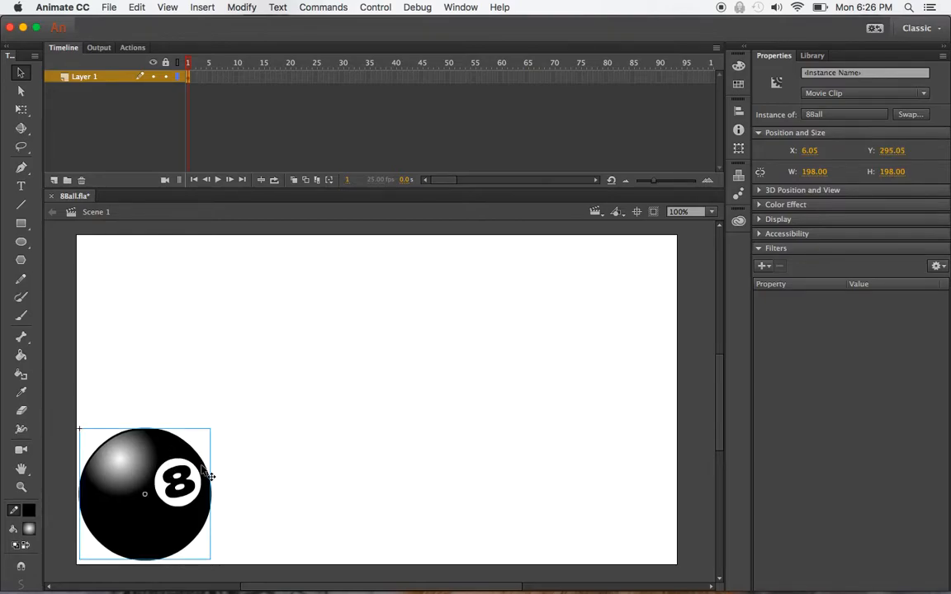
click(221, 120)
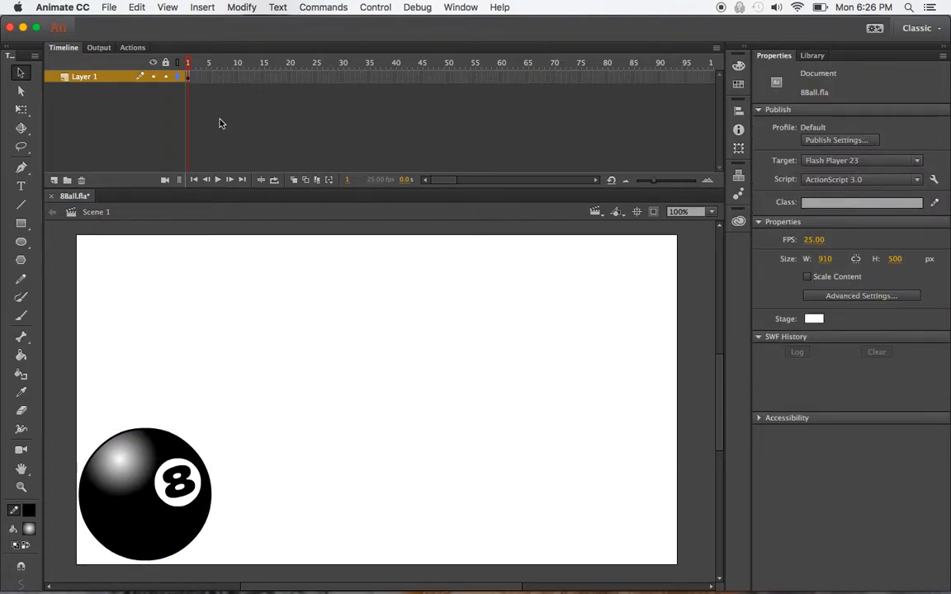
Insert a keyframe at frame 75 of Layer 1.
click(188, 79)
click(188, 94)
click(581, 77)
right_click(580, 76)
click(648, 183)
click(591, 107)
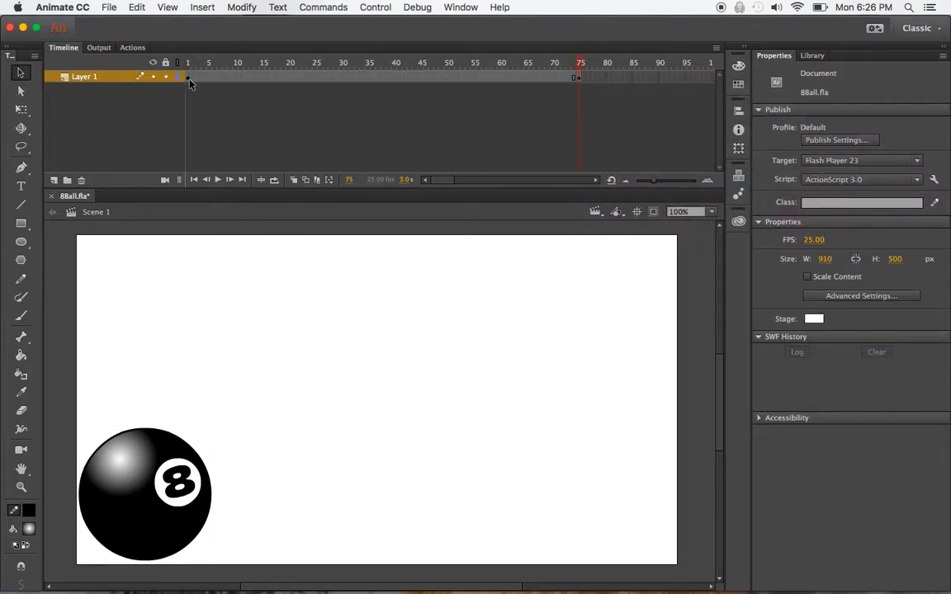
In the frame 75 keyframe, move the ball to the stage's lower-right corner, at about X 706, Y 296.
click(578, 78)
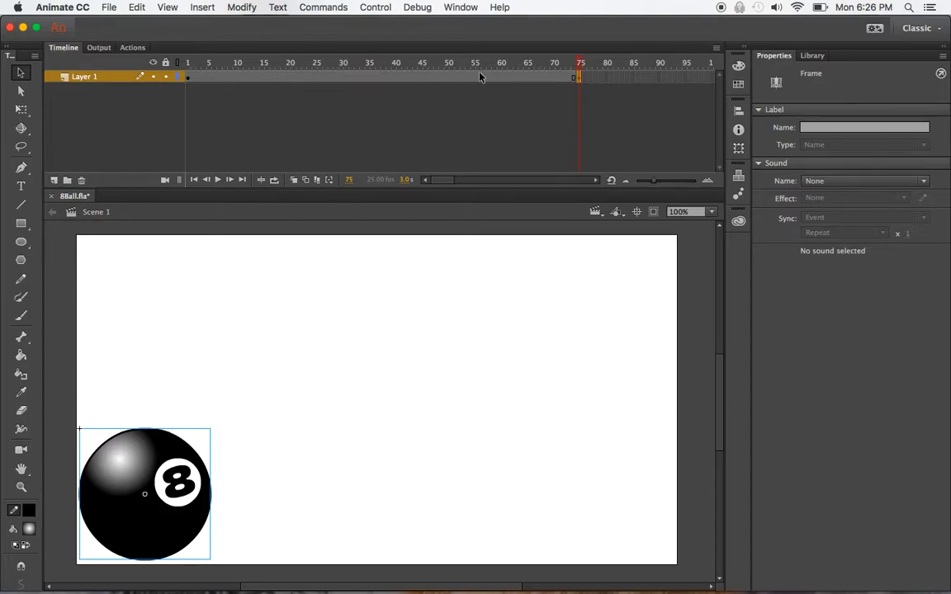
click(316, 64)
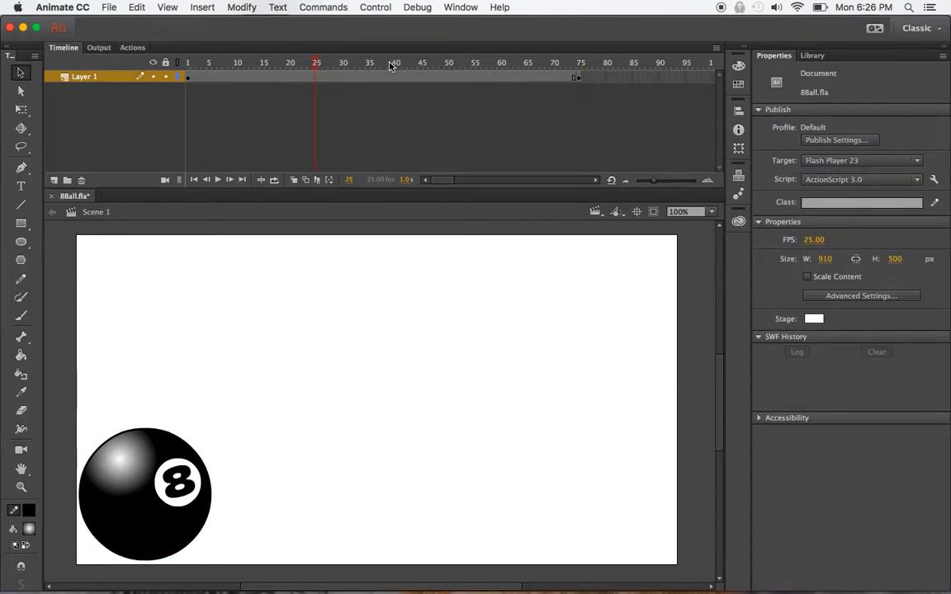
click(453, 66)
click(579, 65)
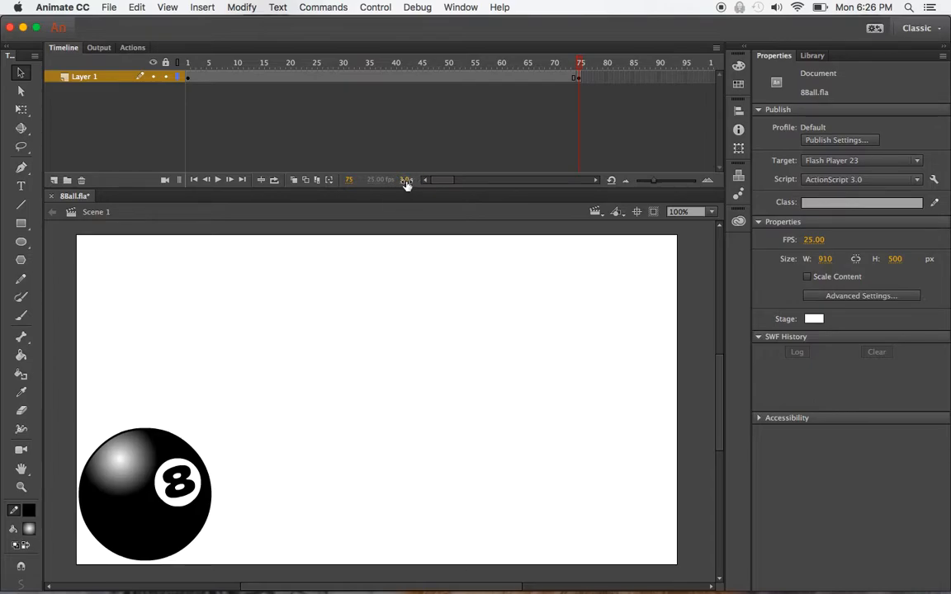
click(577, 77)
drag(169, 447, 627, 447)
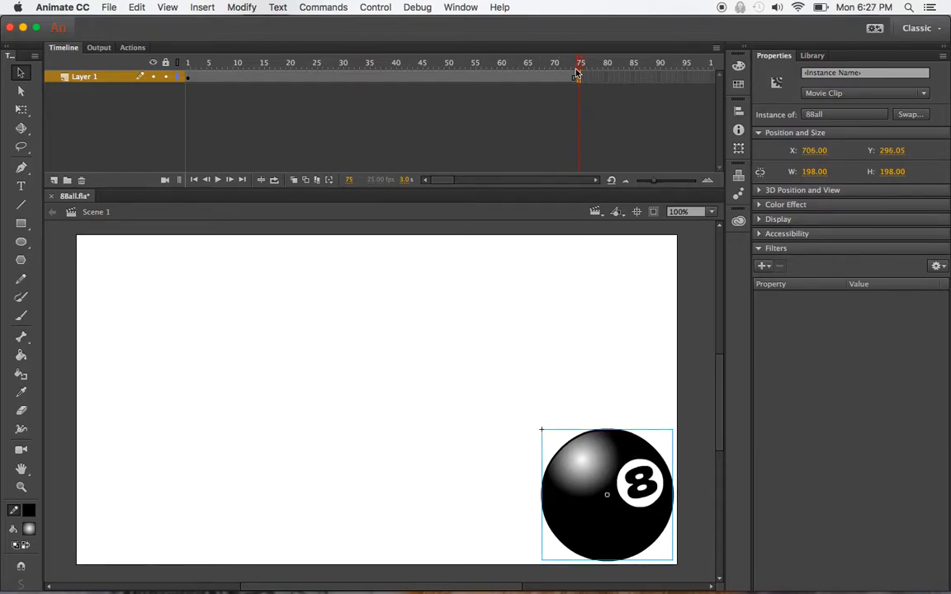
Scrub through frames 1 to 75 and check the ball's position at the keyframes, between them and past the end.
drag(581, 64, 237, 65)
click(188, 65)
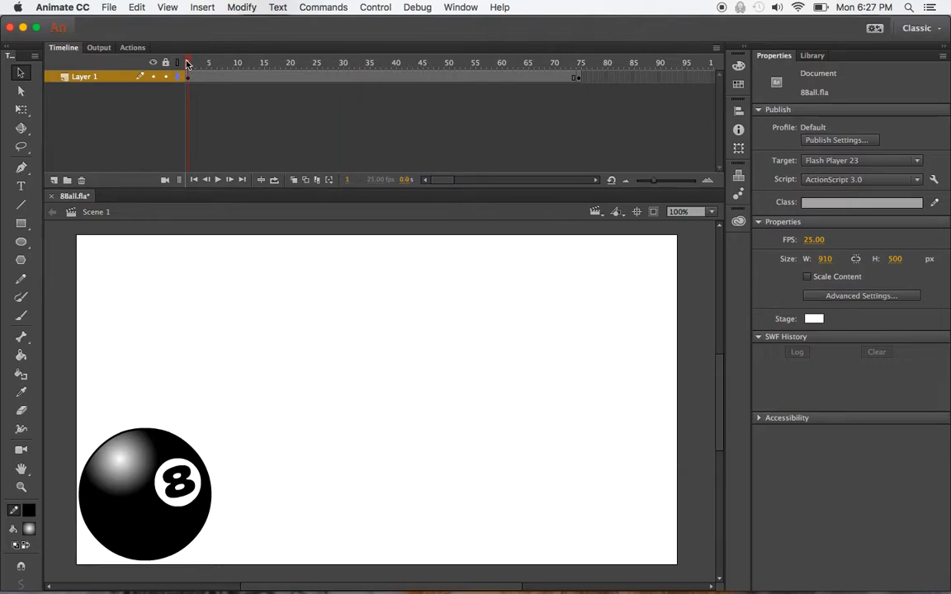
click(347, 64)
click(417, 61)
click(358, 62)
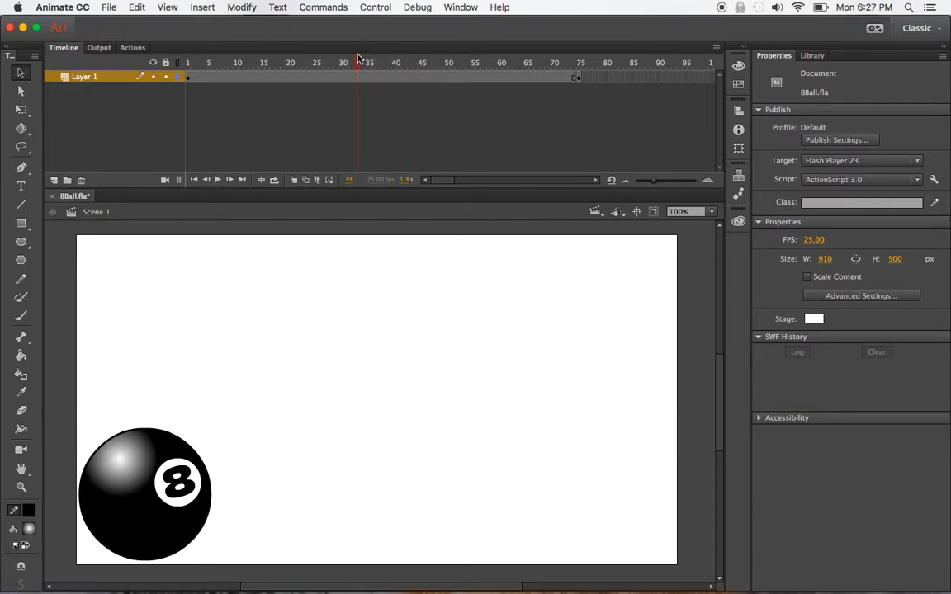
click(577, 78)
click(605, 77)
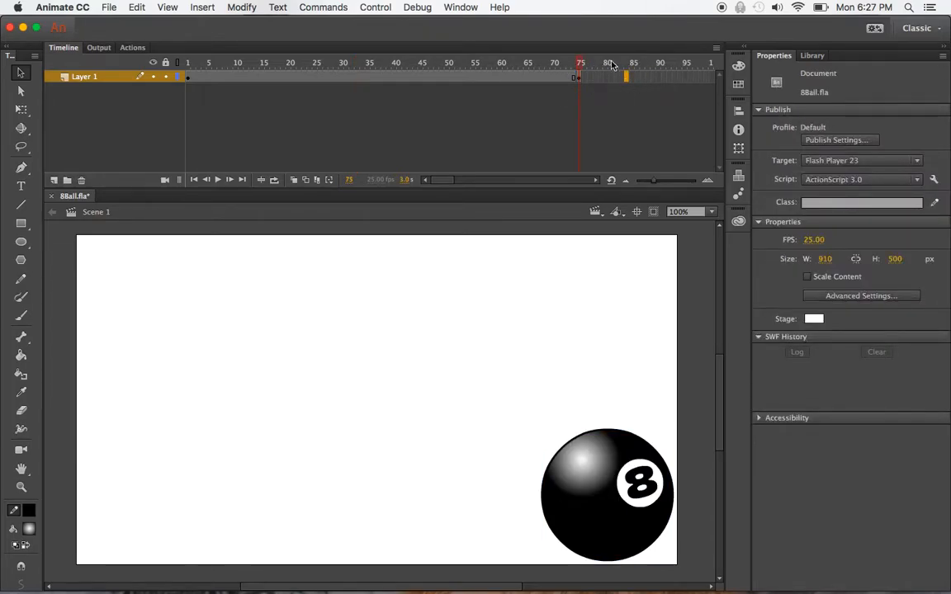
click(652, 77)
click(594, 77)
Play the animation from frame 1 and compare the ball's position in the frame 1 and frame 75 keyframes.
click(188, 77)
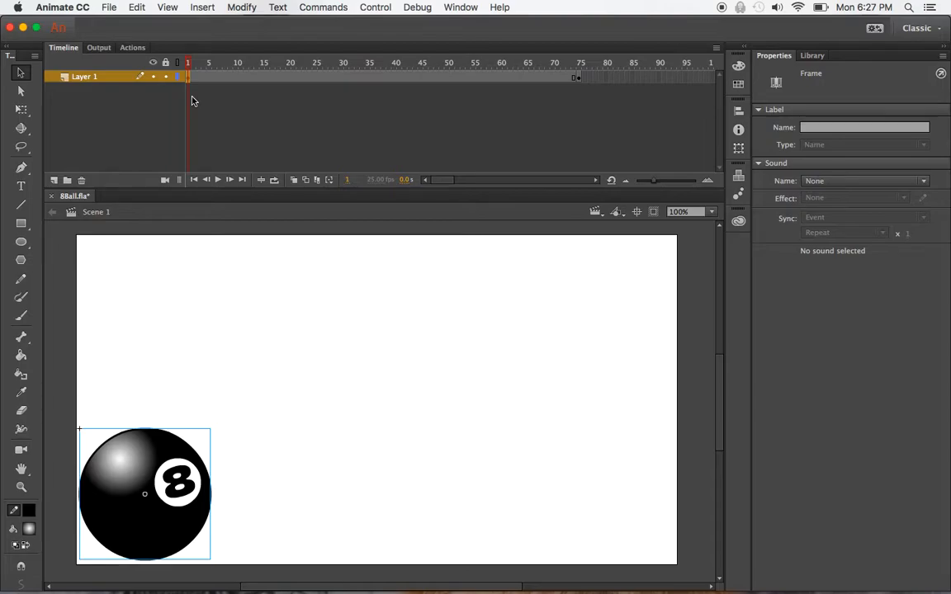
key(Return)
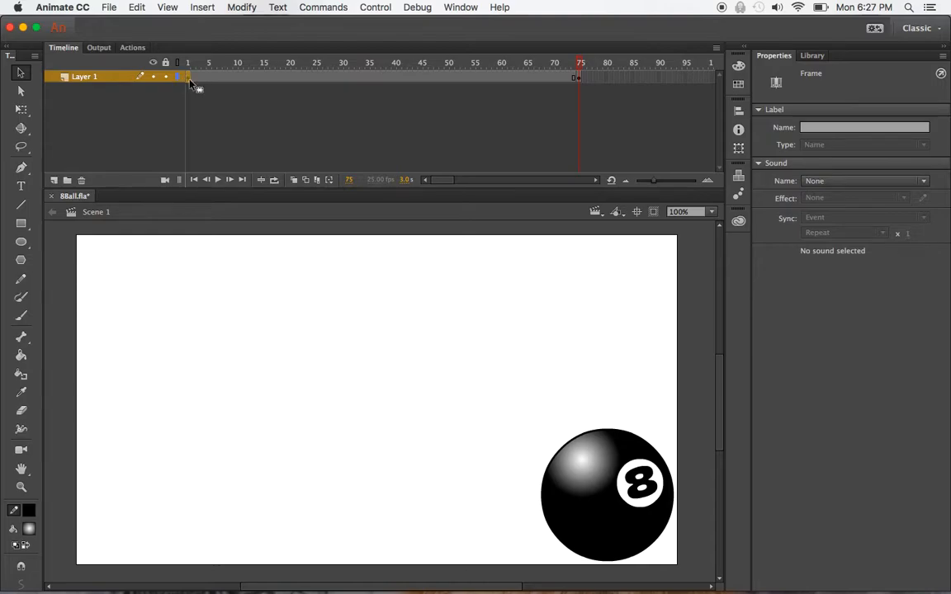
click(190, 79)
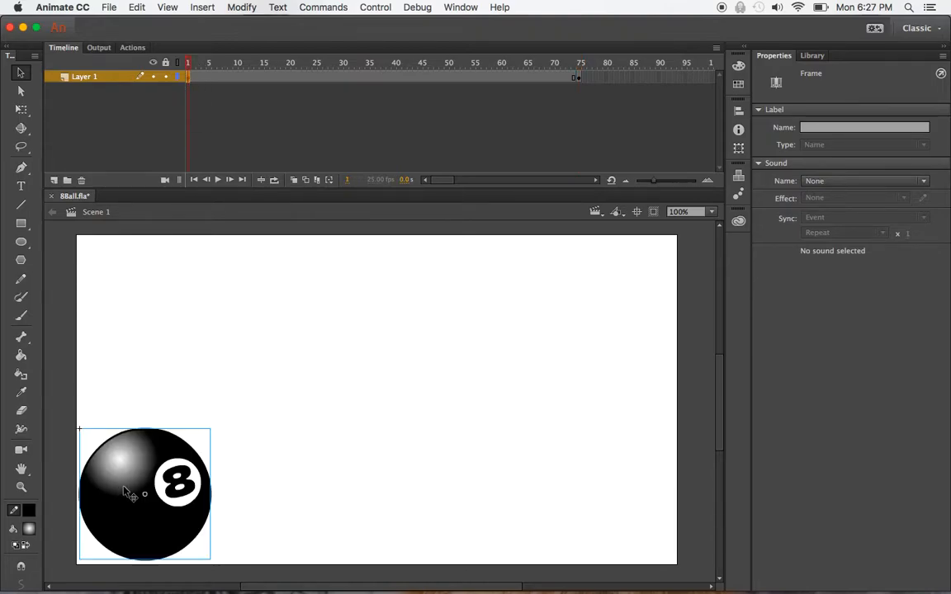
drag(191, 64, 580, 72)
click(581, 77)
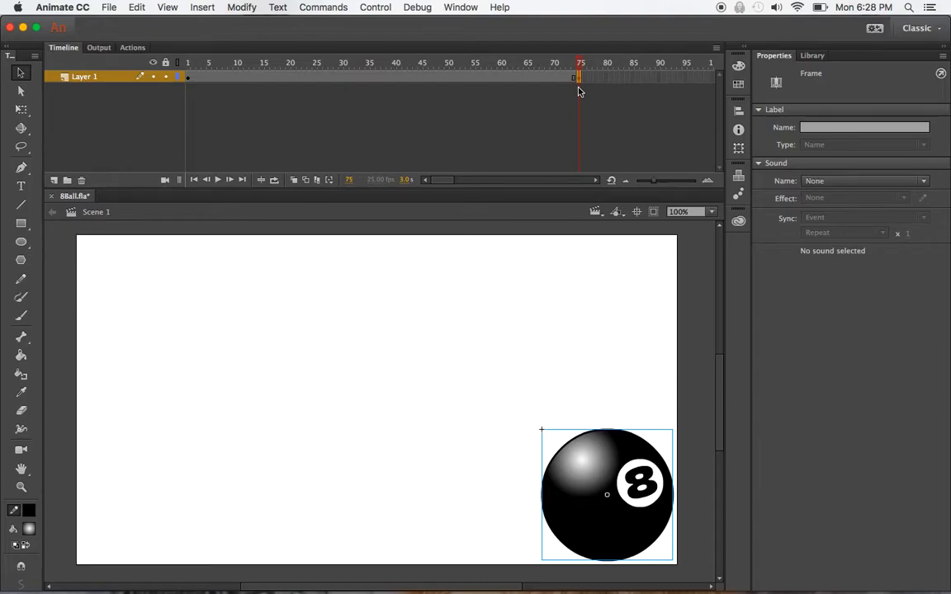
Create a classic tween between the frame 1 and frame 75 keyframes of Layer 1.
click(189, 77)
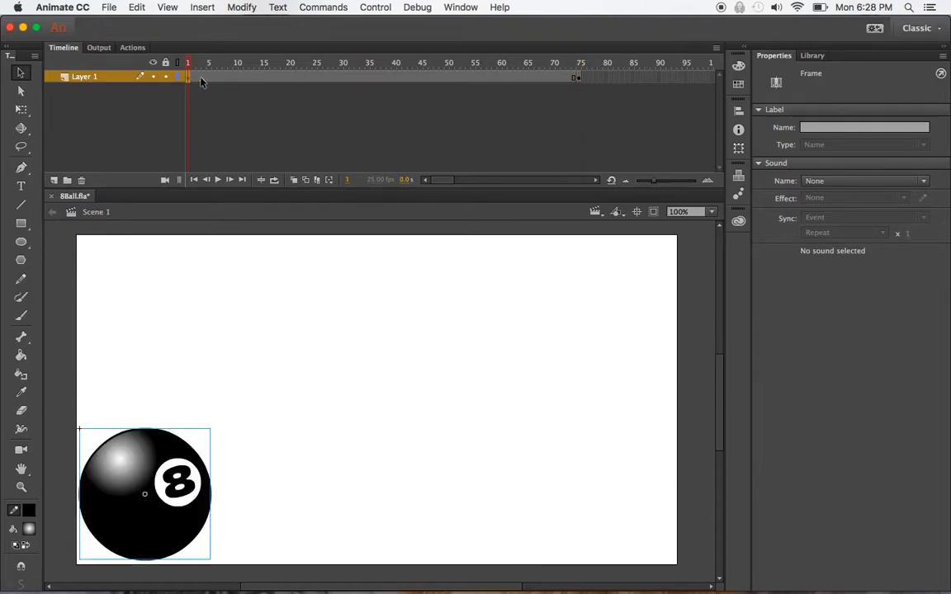
click(577, 77)
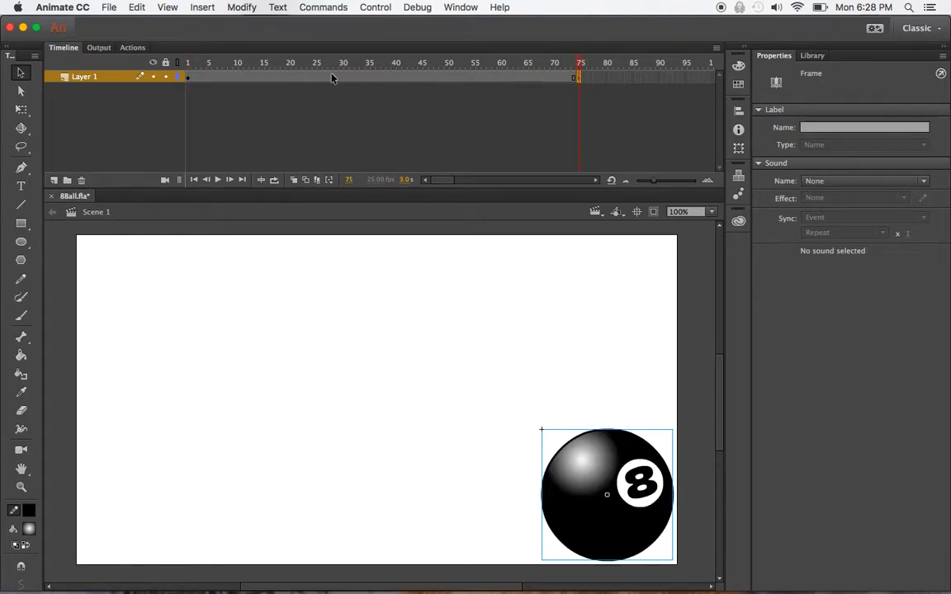
right_click(387, 78)
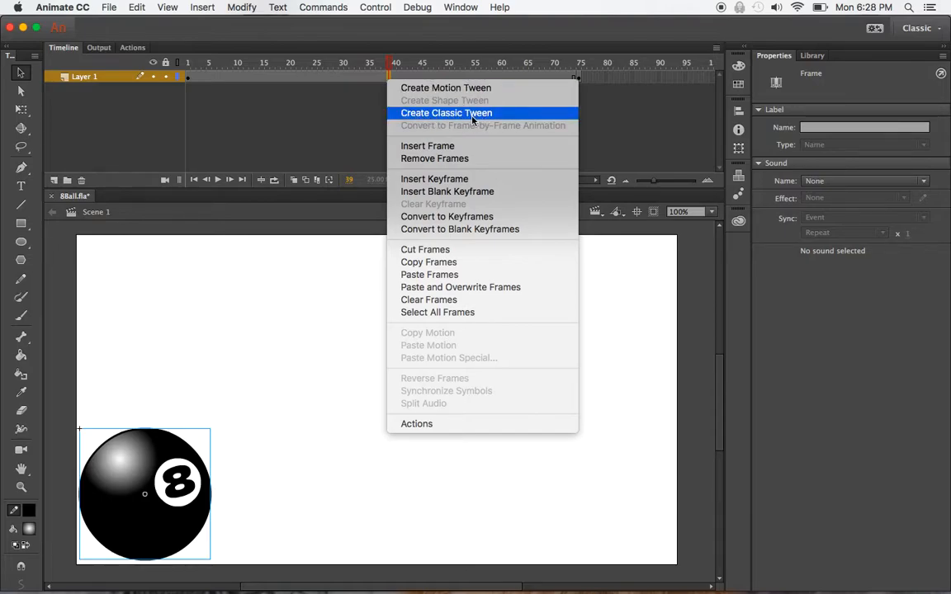
click(429, 113)
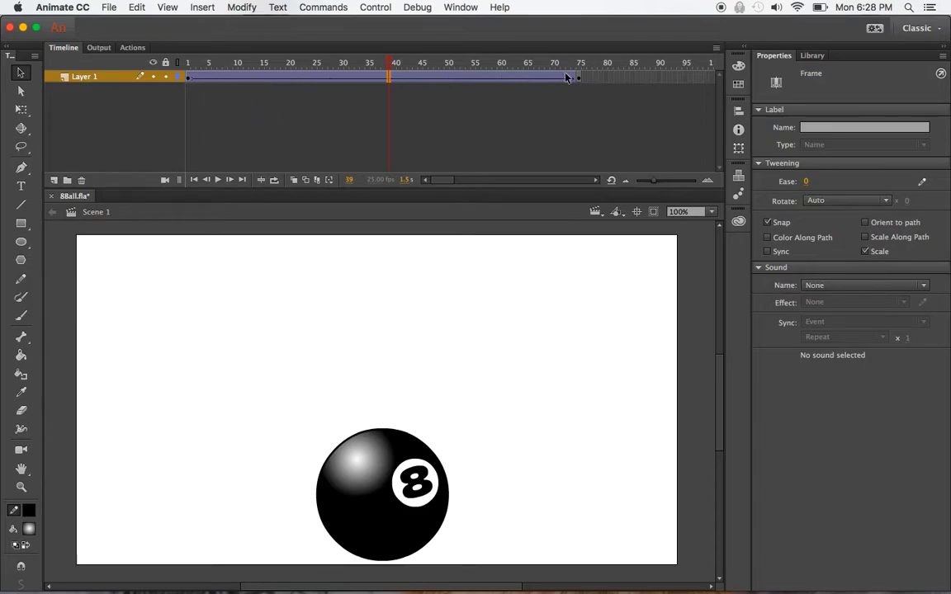
Play the tweened animation from frame 1 and check the ball's motion between its start and end keyframes.
click(189, 64)
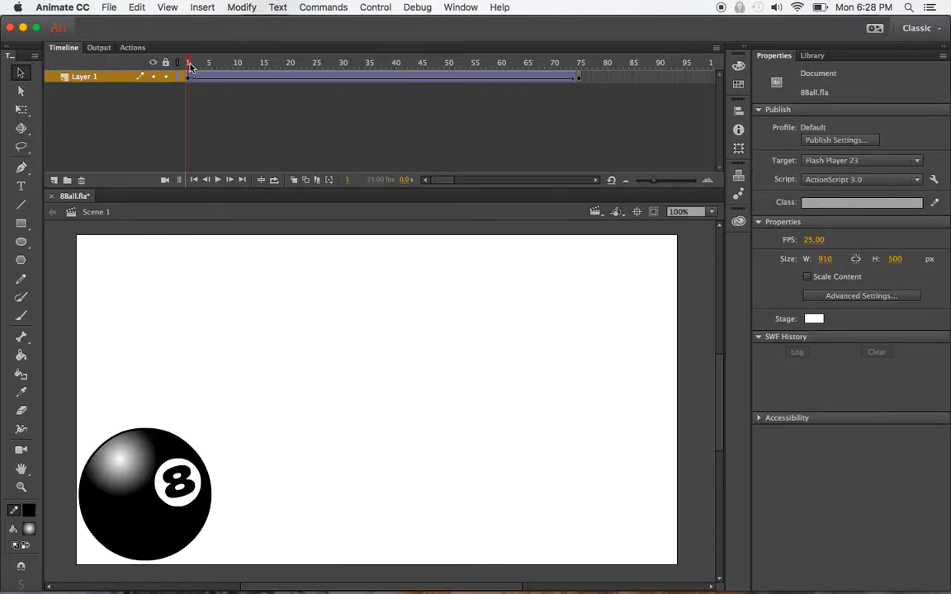
key(Return)
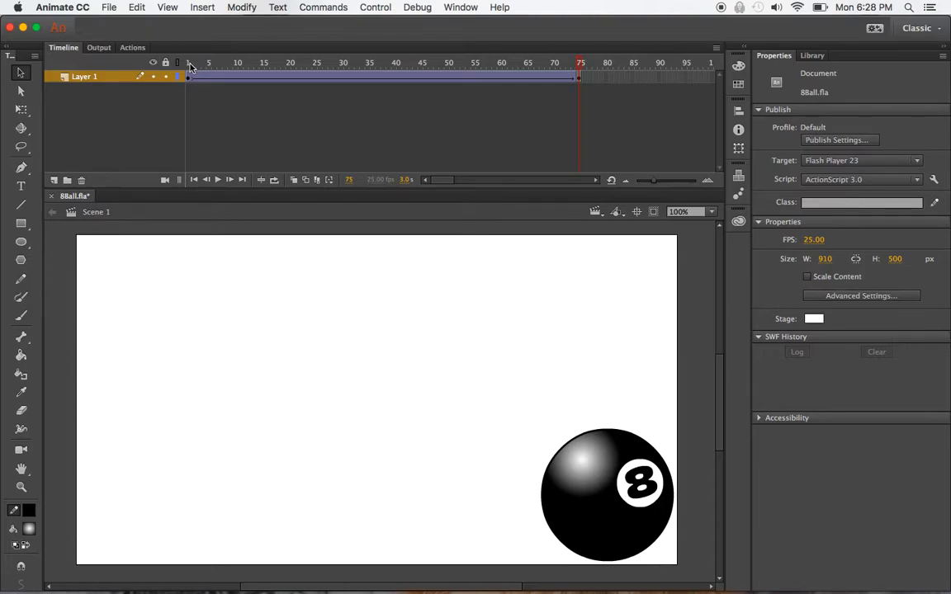
click(189, 66)
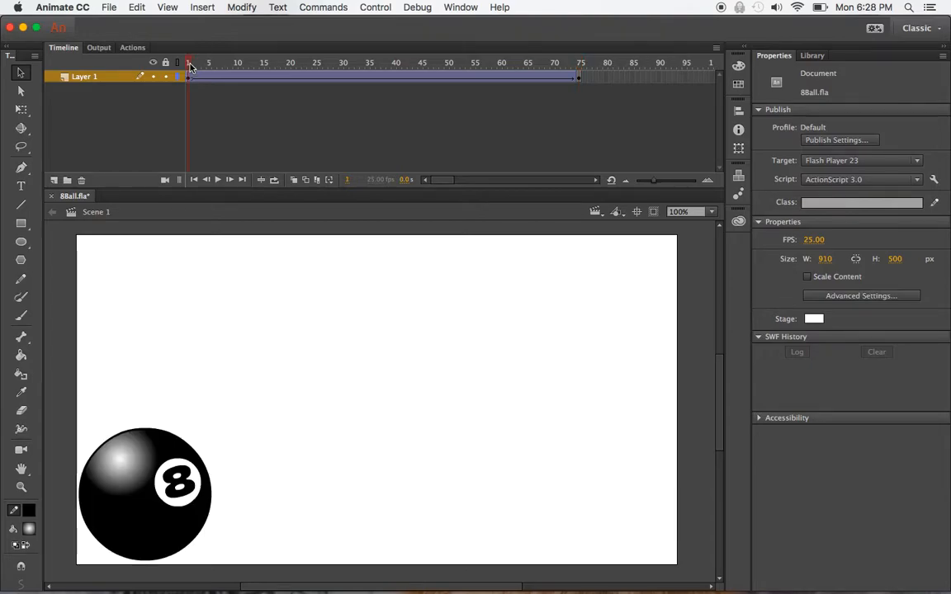
click(230, 77)
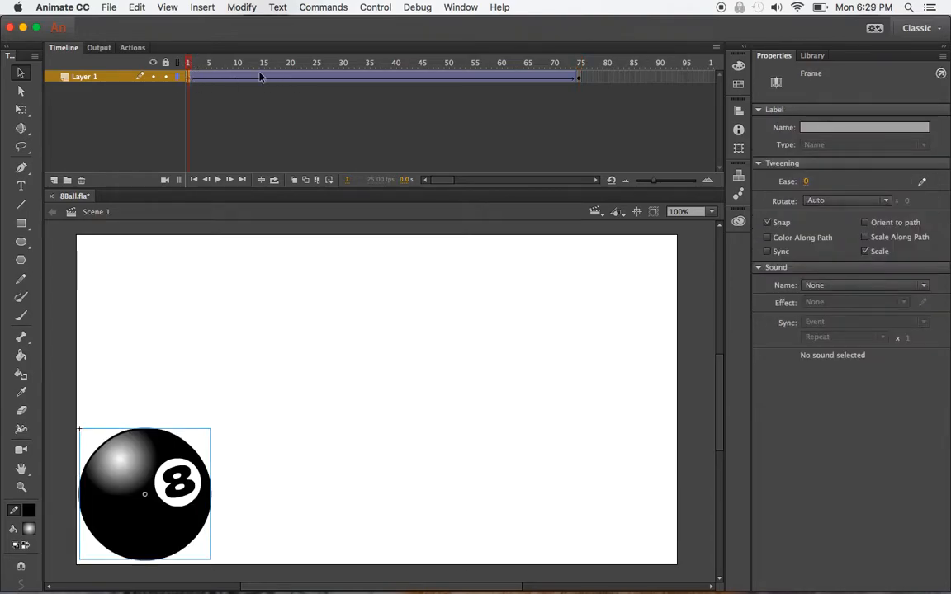
click(579, 78)
mouse_move(189, 63)
mouse_down()
mouse_move(513, 63)
mouse_move(189, 63)
mouse_up()
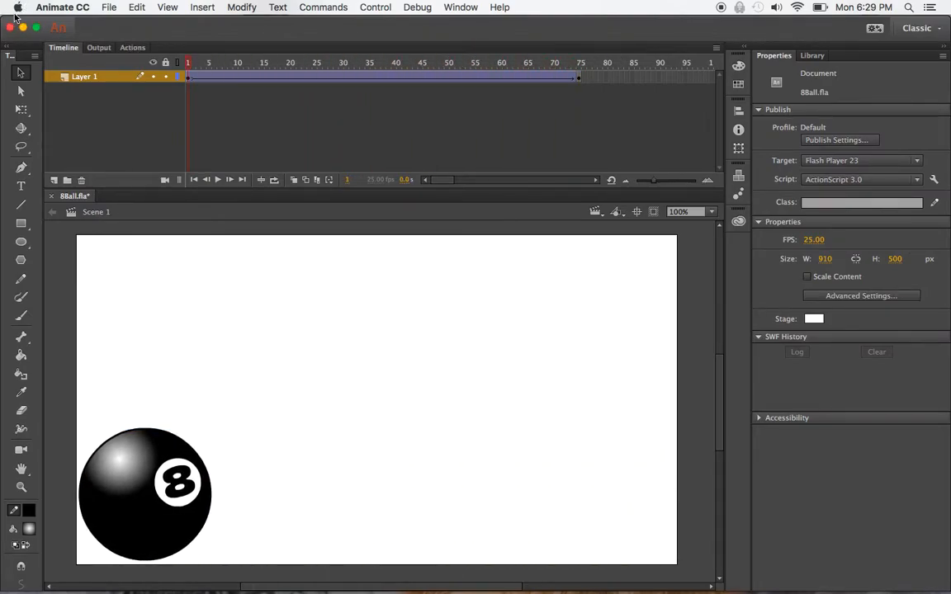
key(Return)
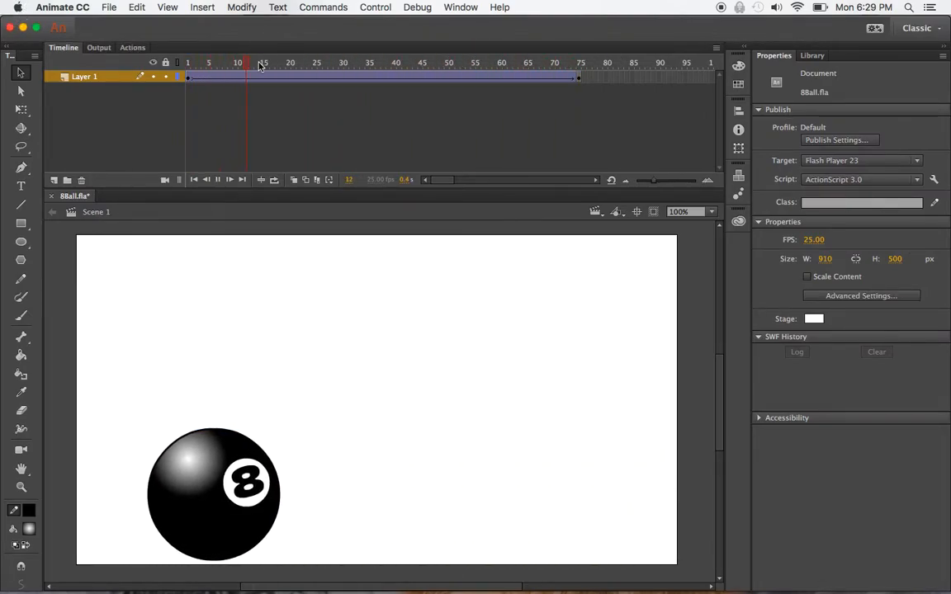
key(Return)
click(191, 63)
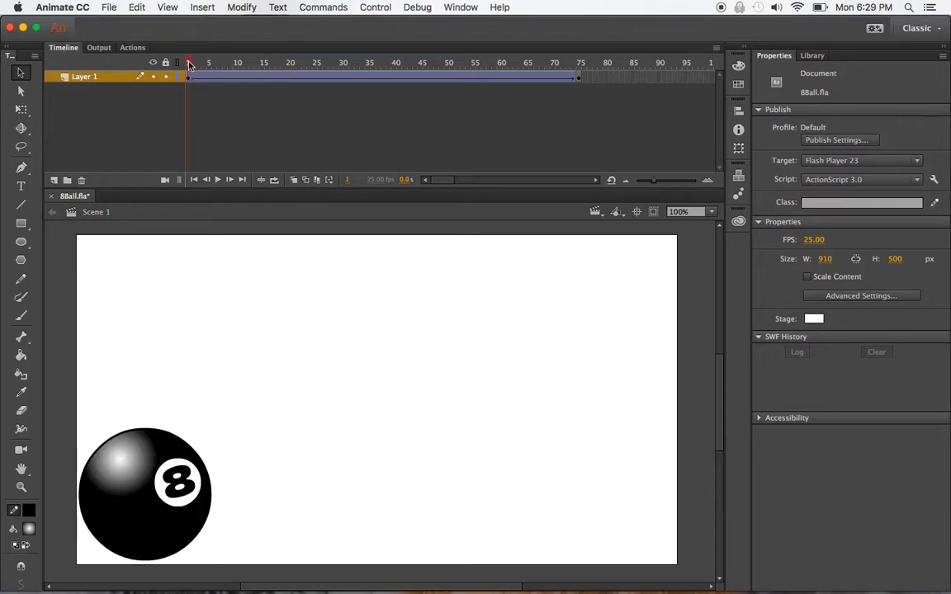
Set the classic tween starting at frame 1 to rotate the ball clockwise (CW) 3 times.
click(189, 78)
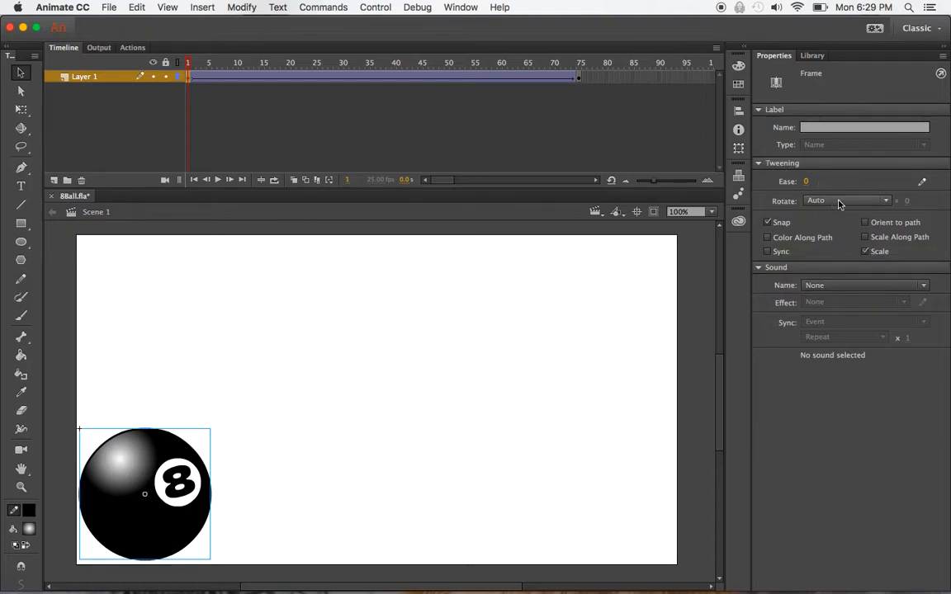
drag(882, 204, 849, 260)
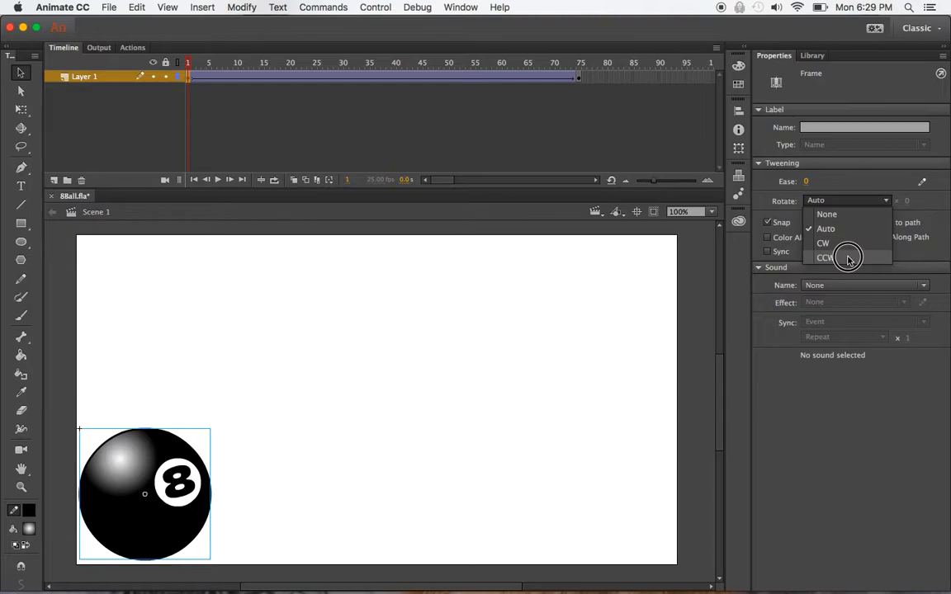
drag(848, 260, 843, 251)
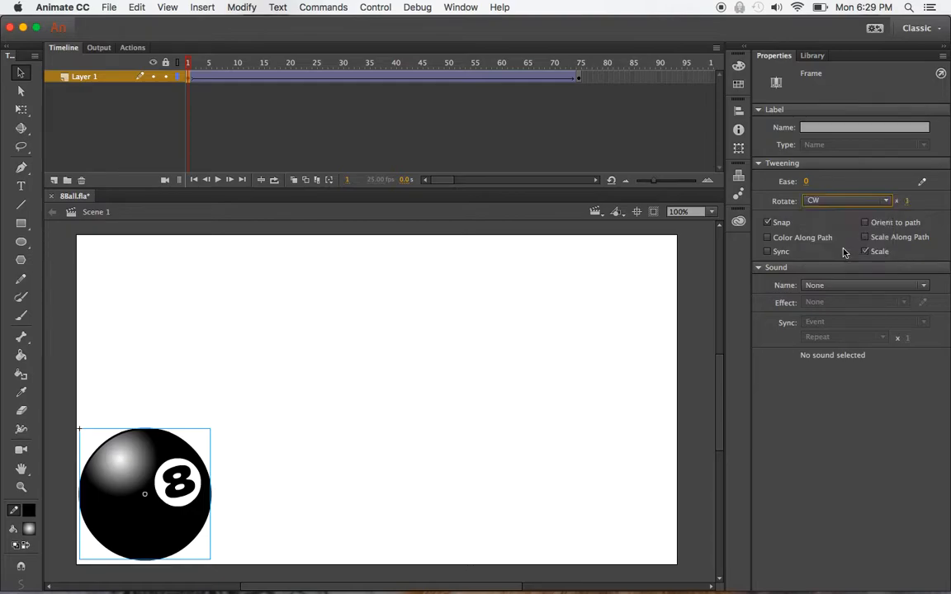
click(906, 202)
drag(906, 205, 914, 206)
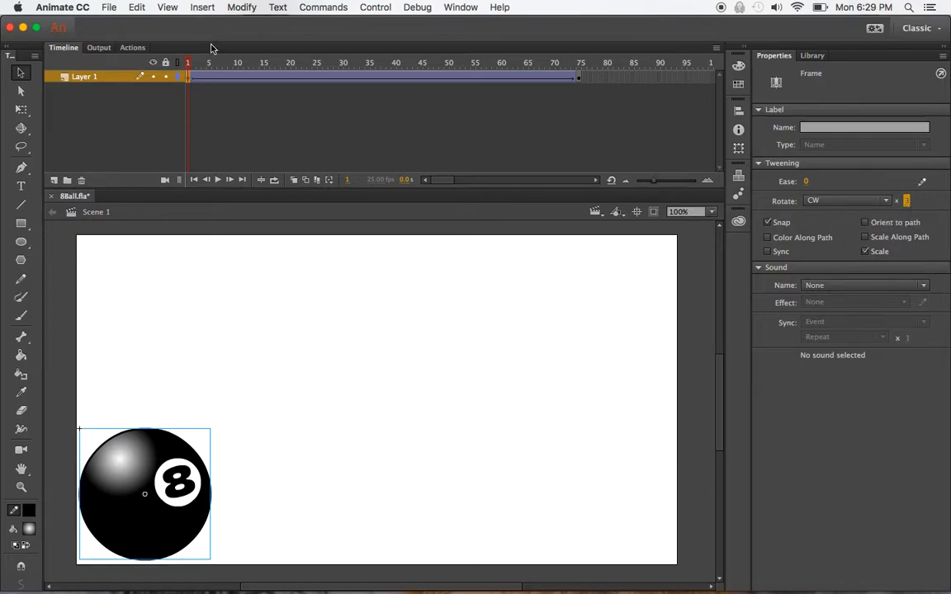
Play and scrub the animation from frame 1 to check how the ball and its highlight rotate.
key(Return)
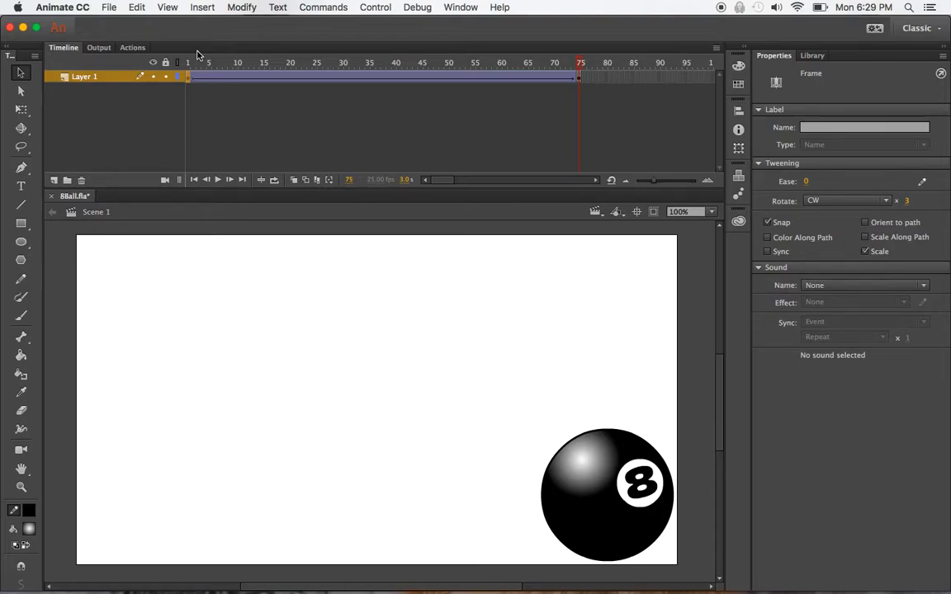
key(Return)
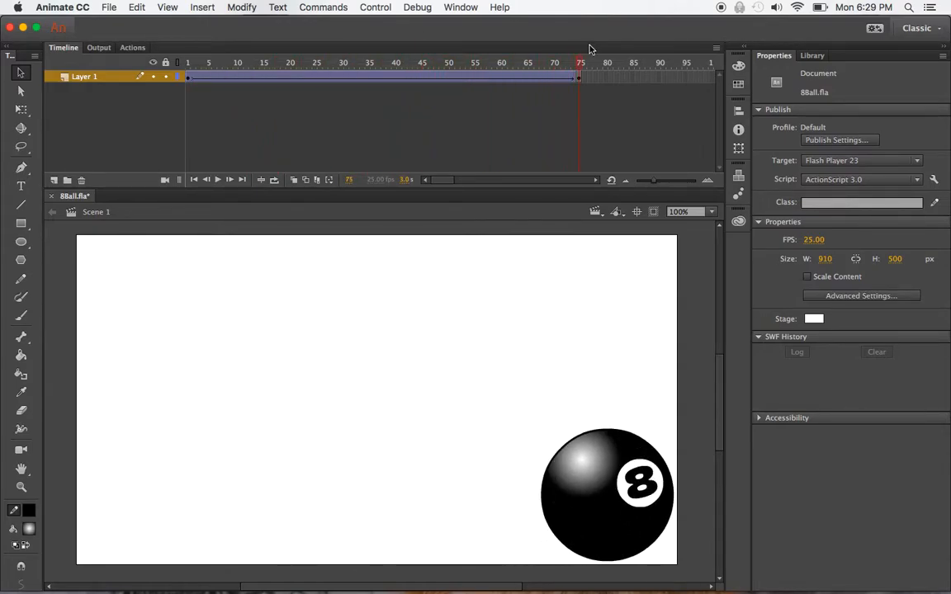
click(188, 63)
drag(188, 63, 168, 122)
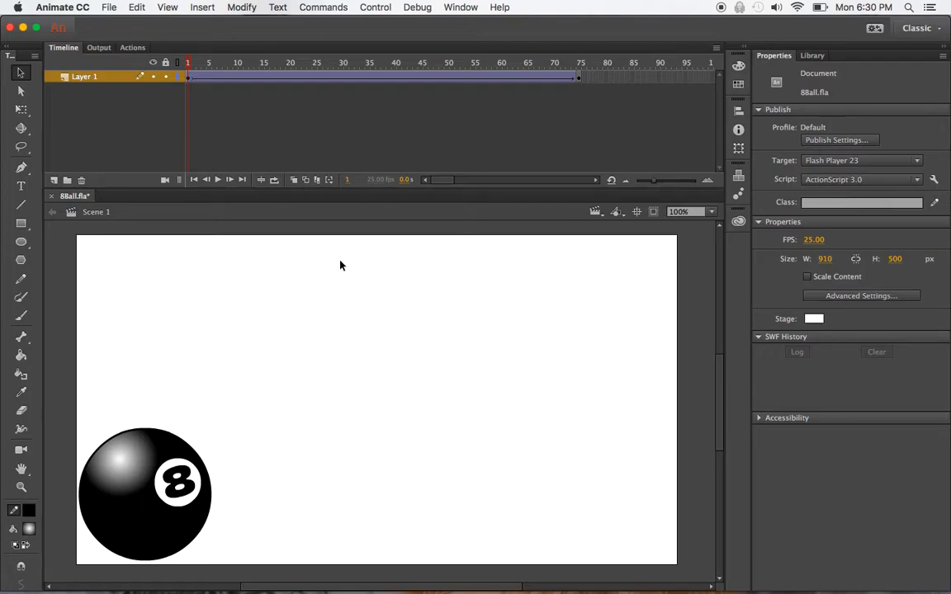
drag(186, 61, 126, 85)
key(Return)
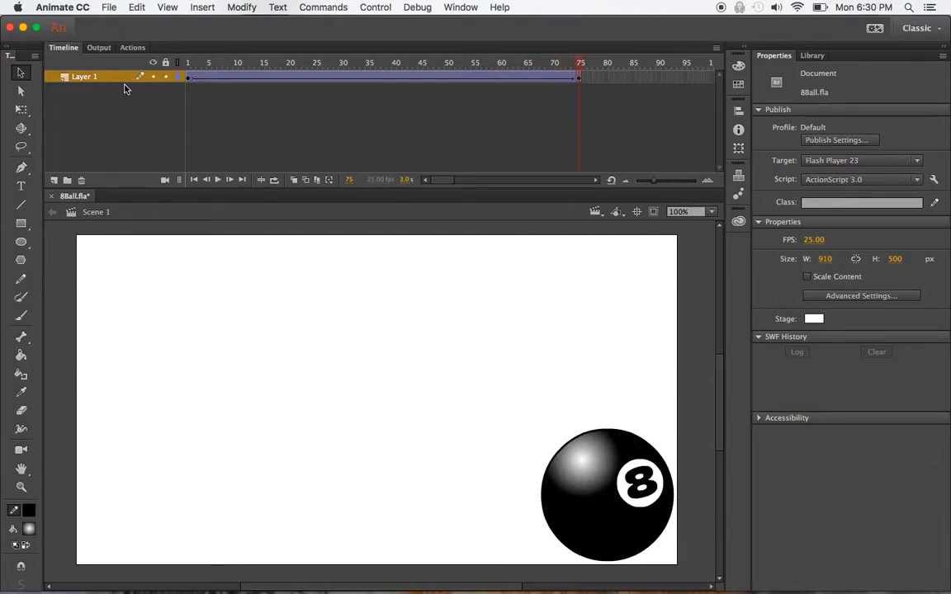
click(188, 65)
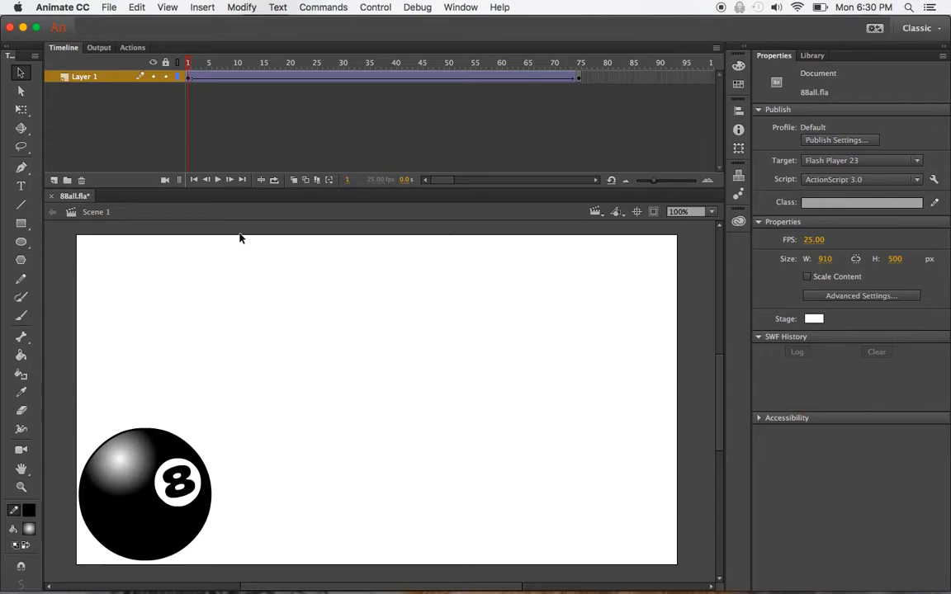
Open the 8Ball symbol from the library, replace the ball body's gradient fill with solid black, and return to Scene 1.
click(813, 57)
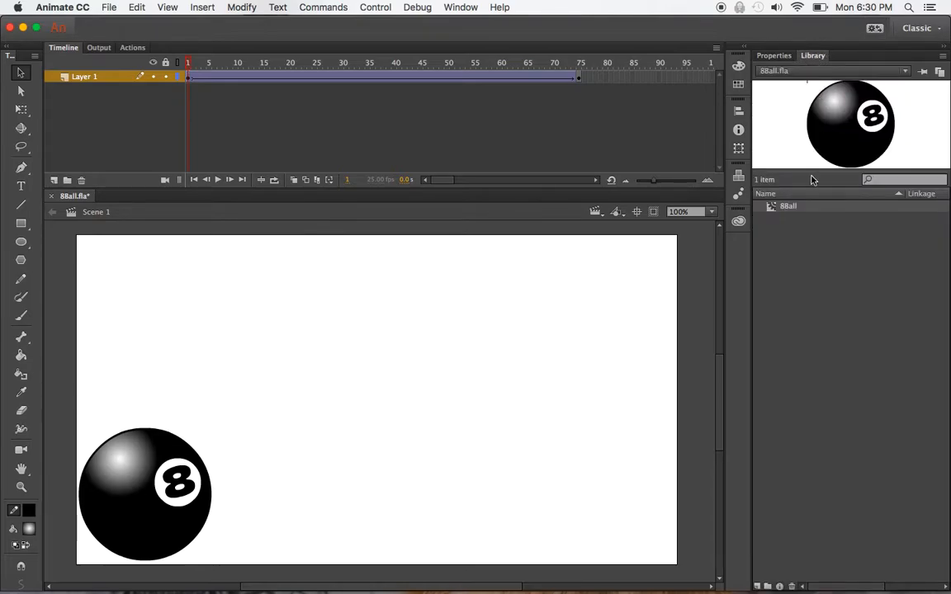
double_click(770, 208)
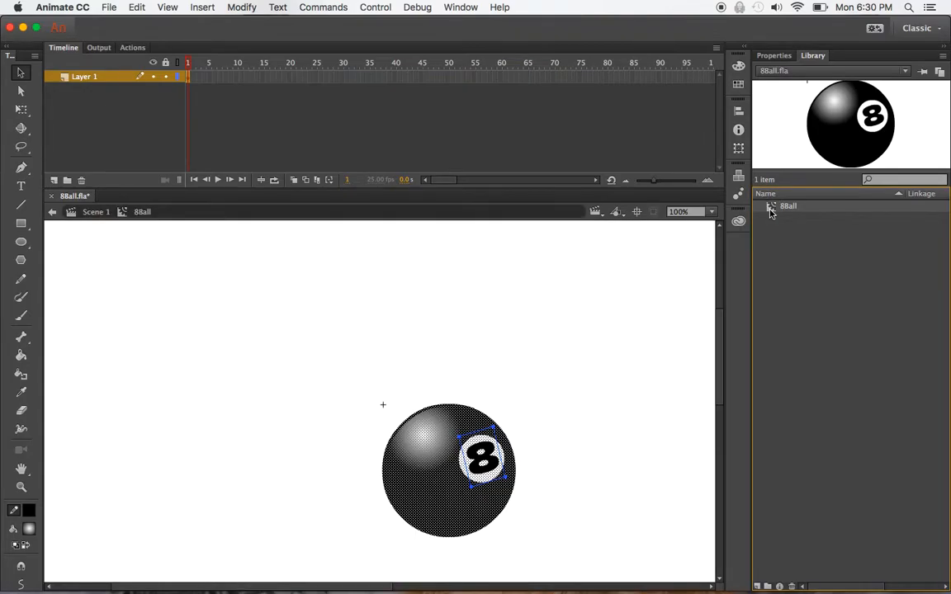
click(538, 324)
click(438, 485)
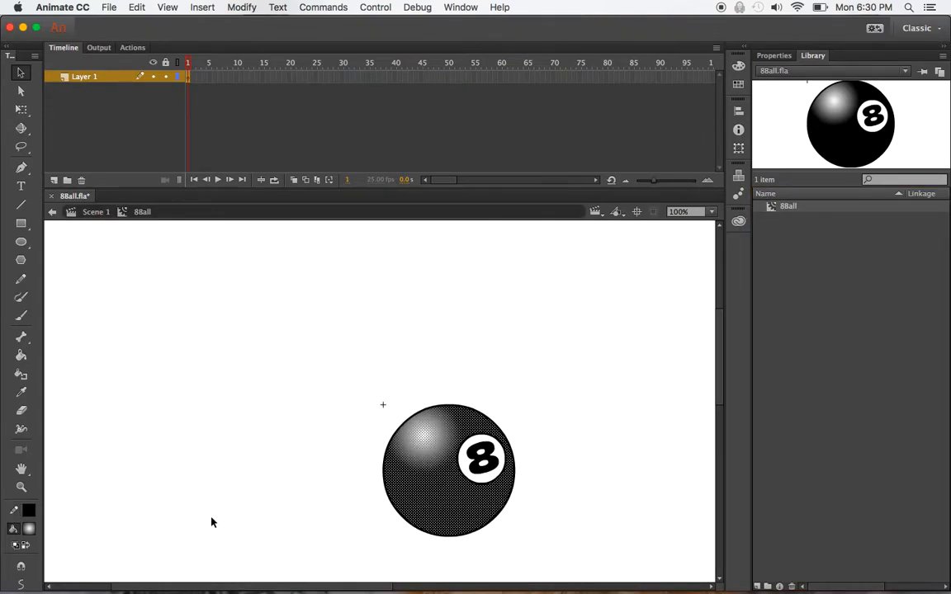
click(29, 529)
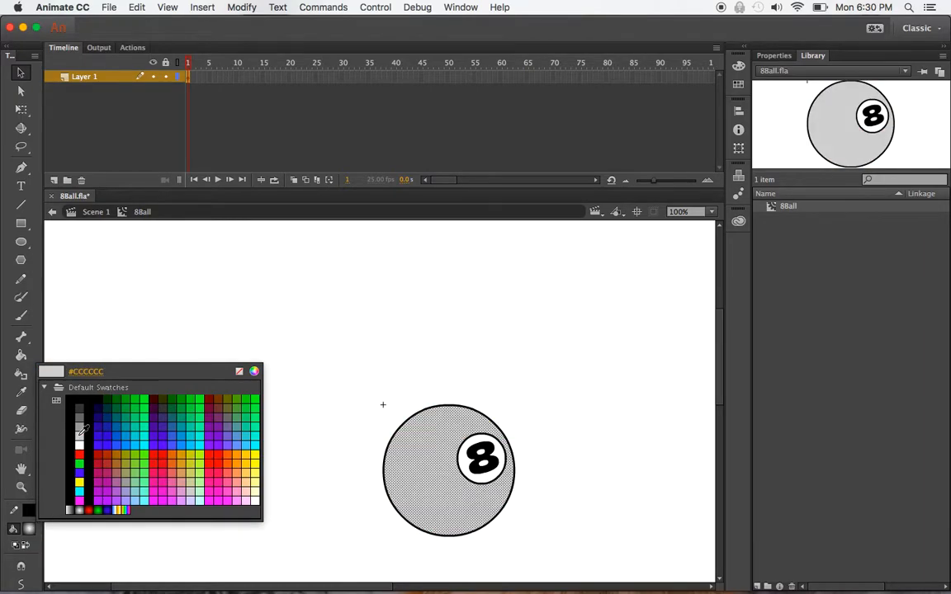
click(78, 404)
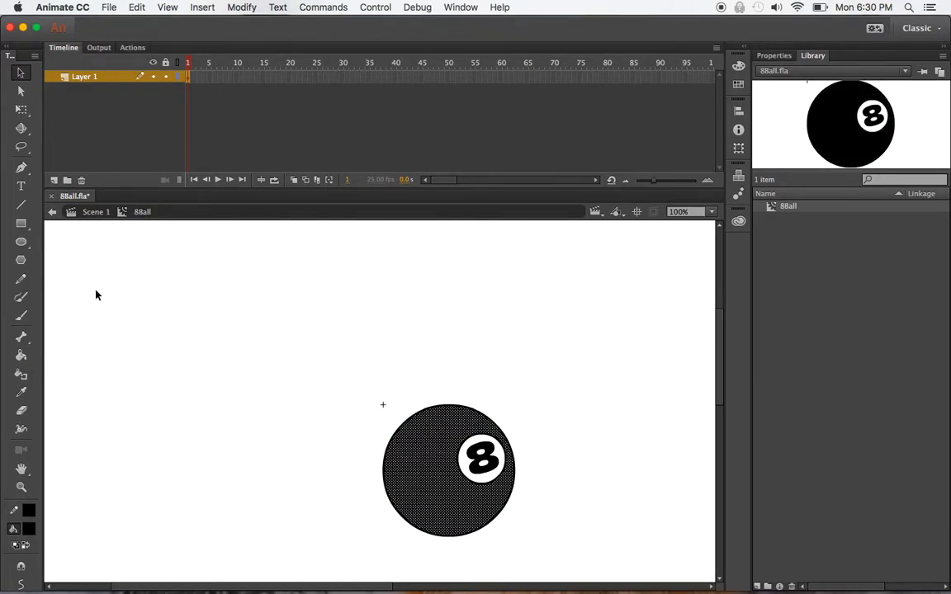
click(96, 212)
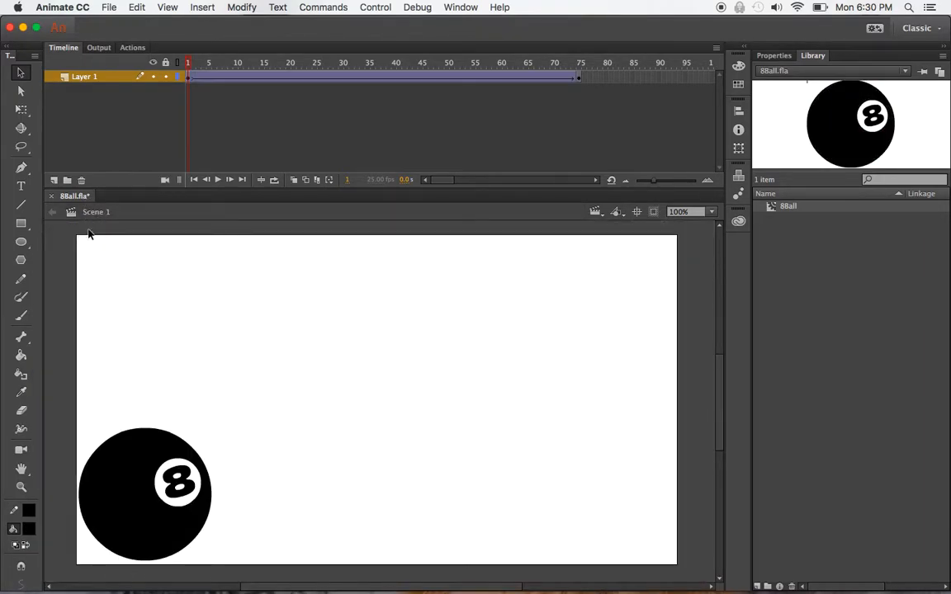
Replay the animation from frame 1 to check the rolling of the solid black ball.
key(Return)
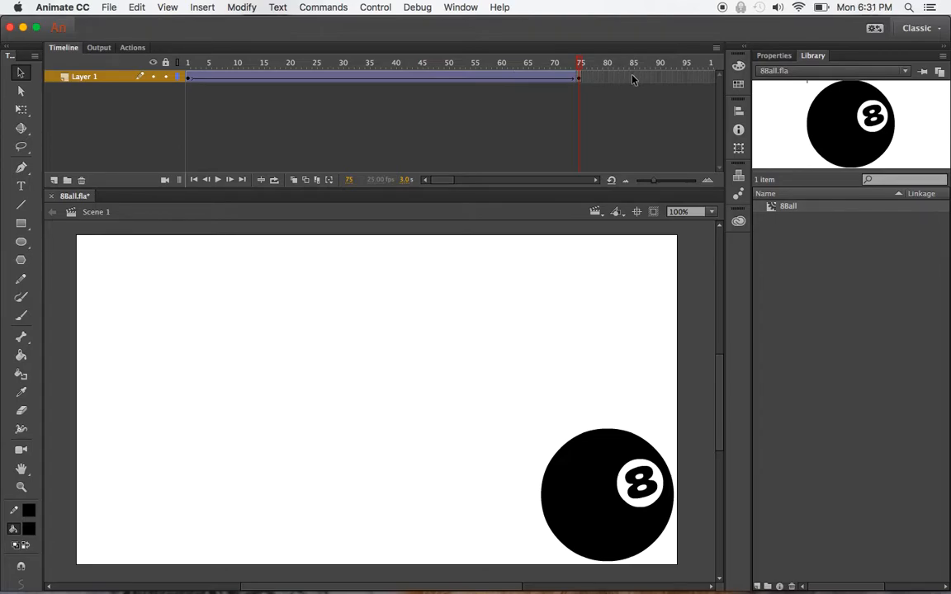
click(188, 64)
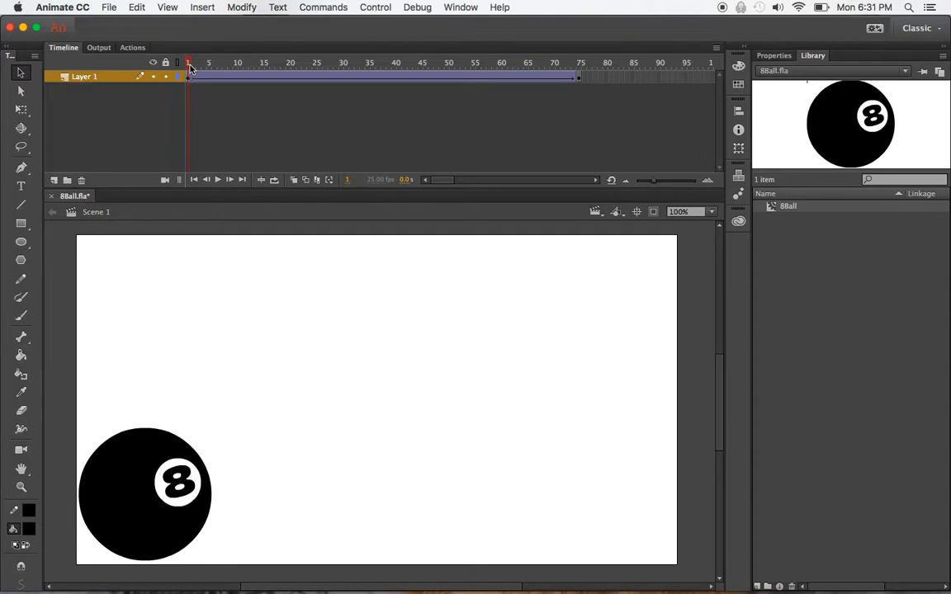
key(Return)
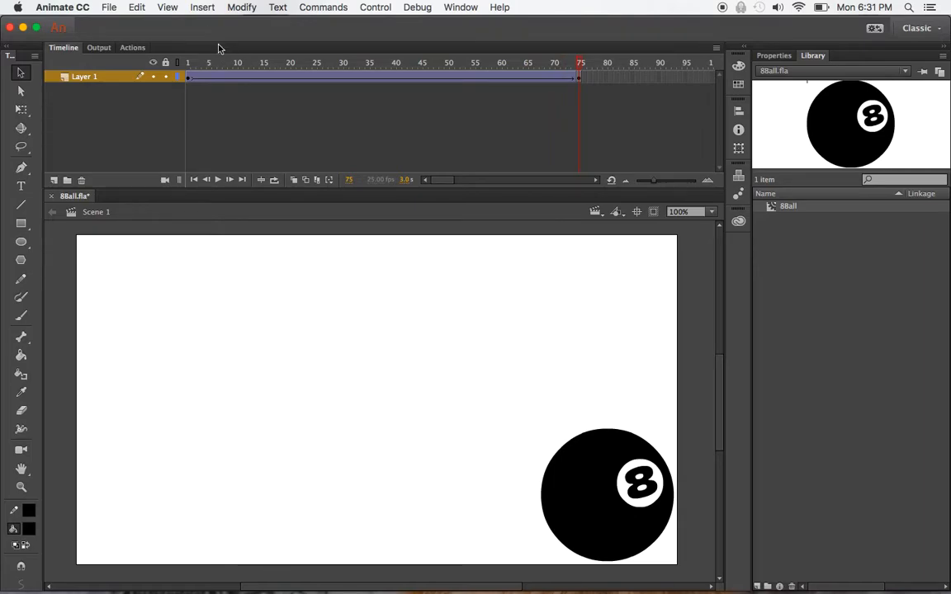
click(188, 64)
key(Return)
Inspect the ball instances in the frame 1 and frame 75 keyframes, their library symbol, and the timeline beyond frame 75.
click(611, 483)
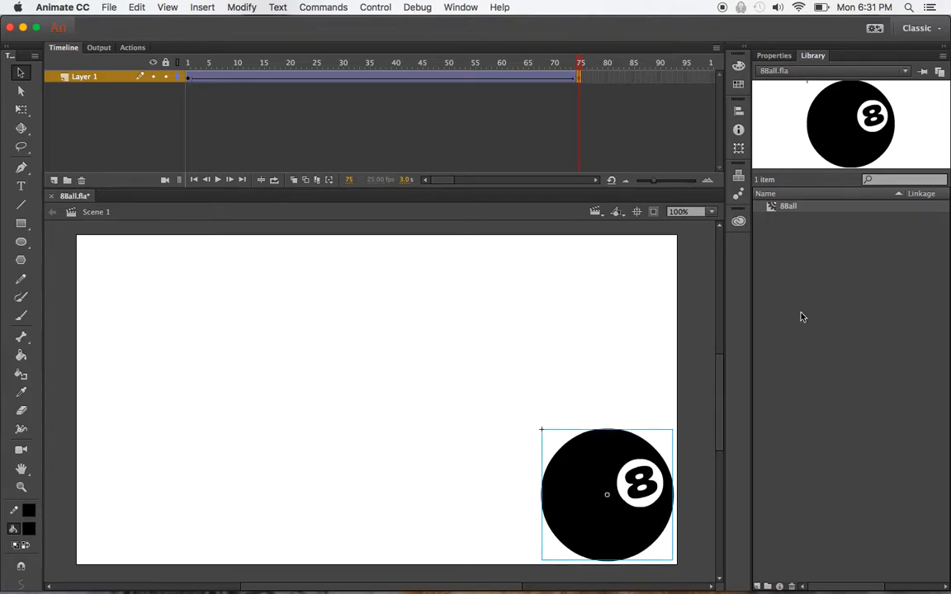
click(783, 209)
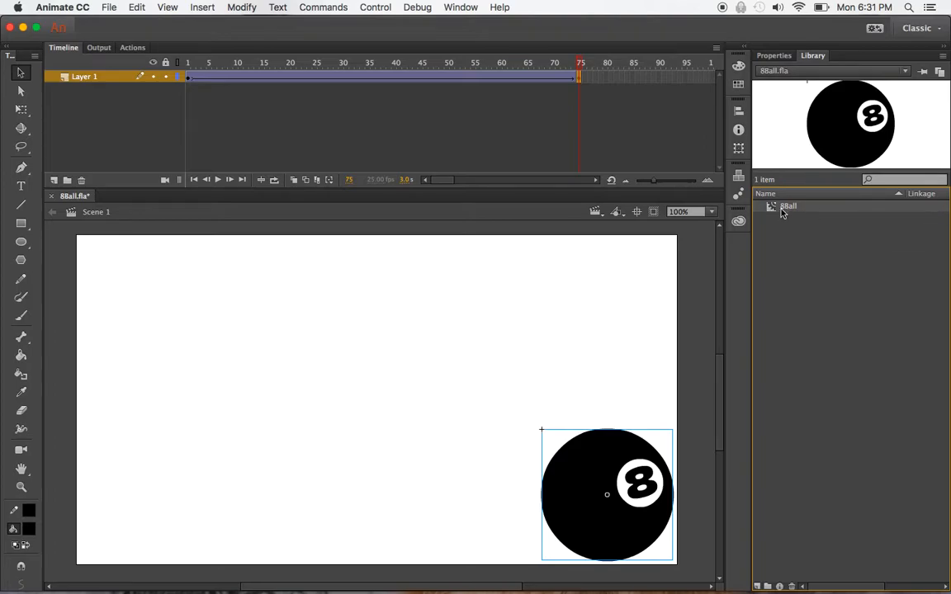
click(581, 80)
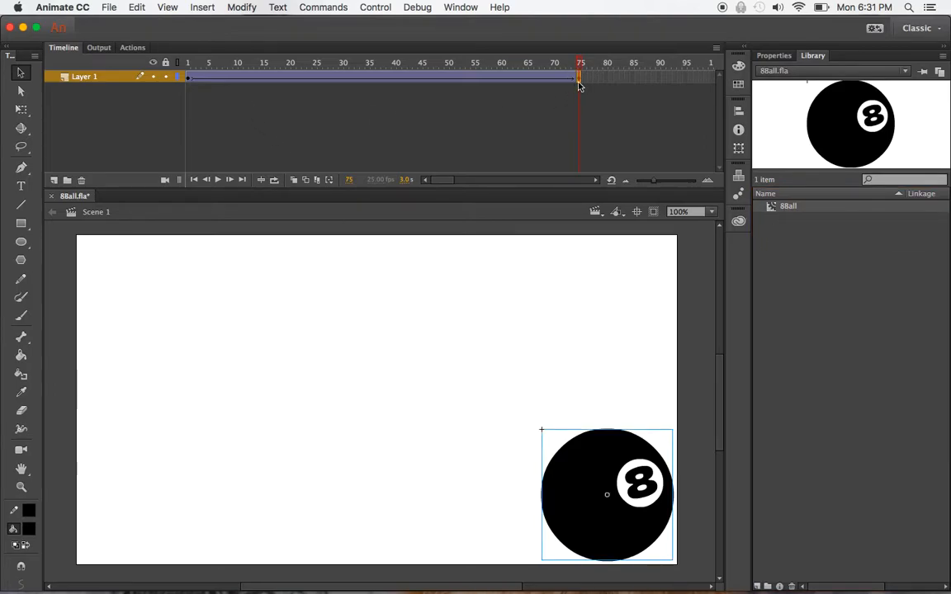
click(188, 77)
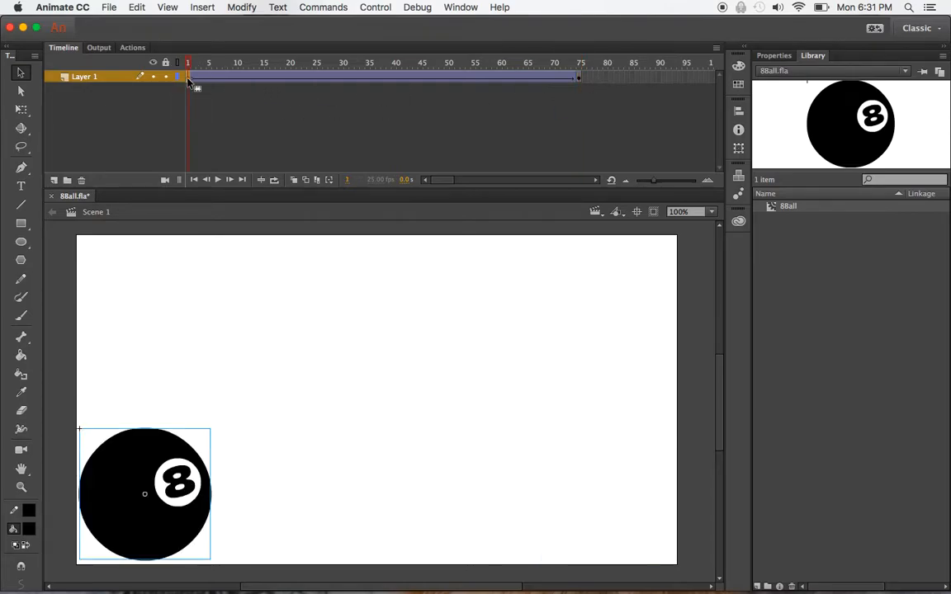
click(578, 78)
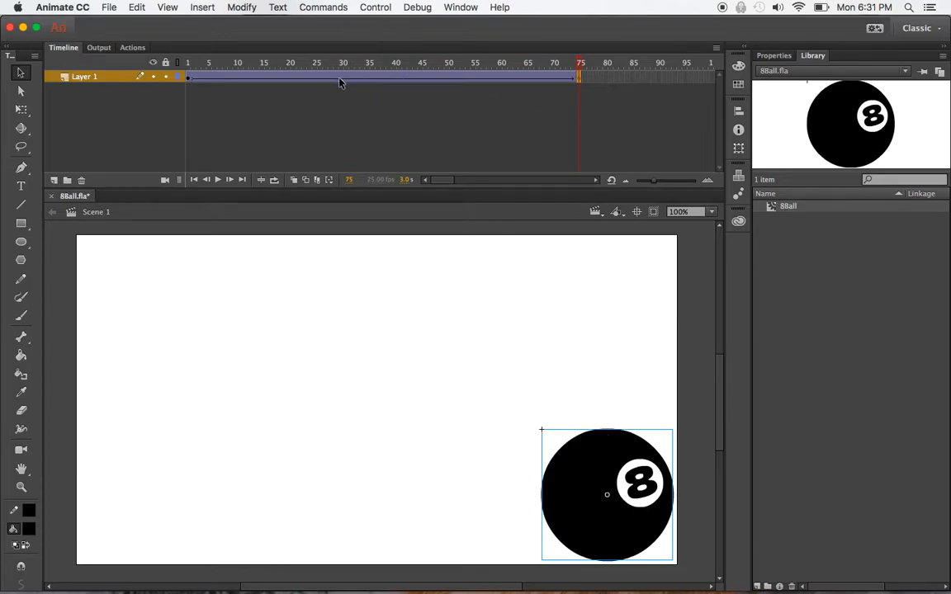
click(595, 180)
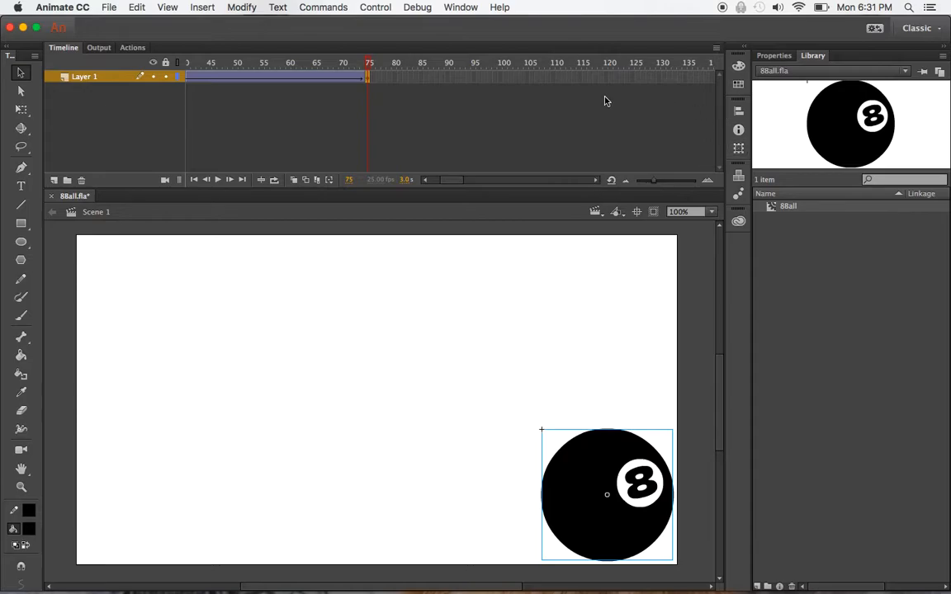
Insert a keyframe at frame 150 and move the ball there back to the lower-left corner of the stage.
scroll(602, 188, right, 3)
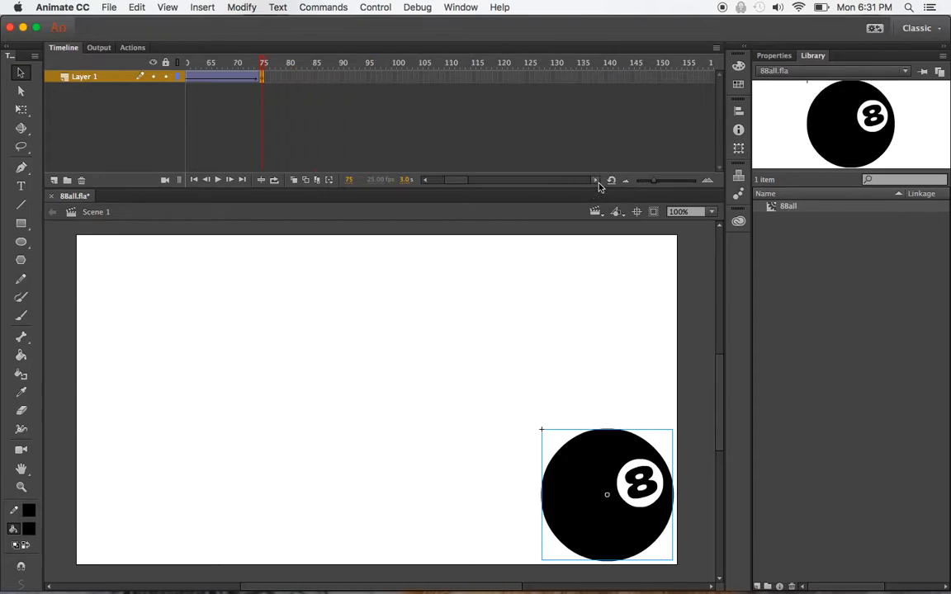
right_click(660, 79)
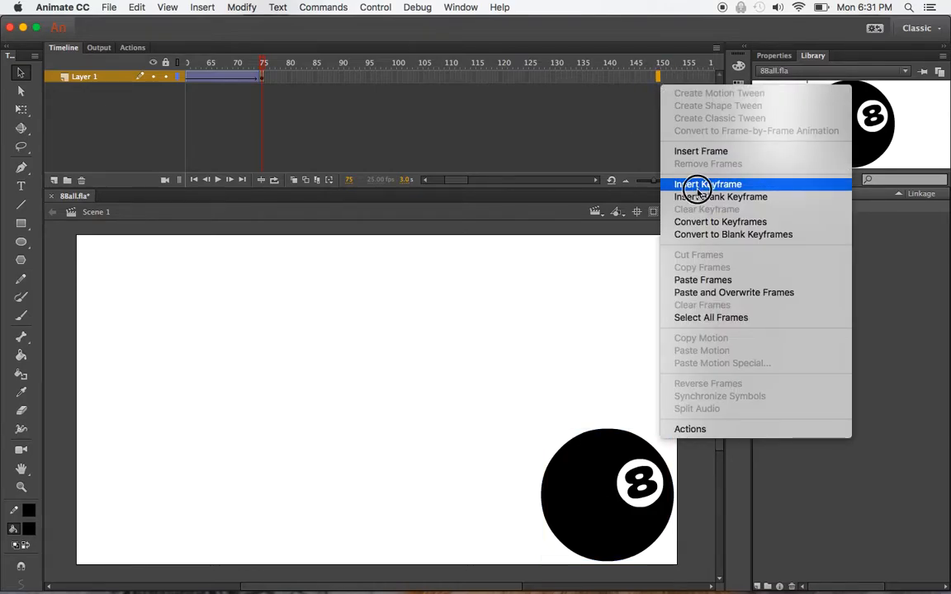
click(698, 187)
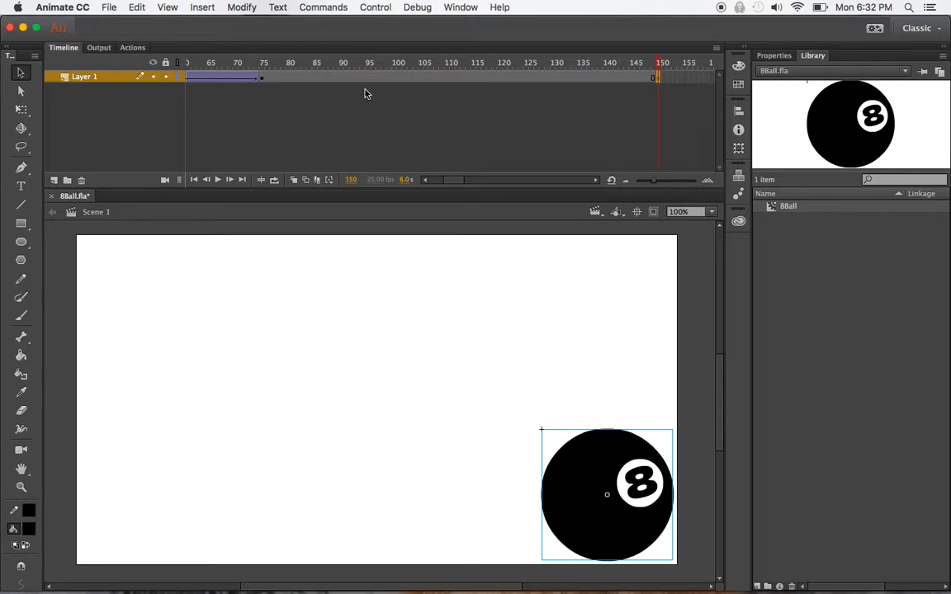
click(262, 77)
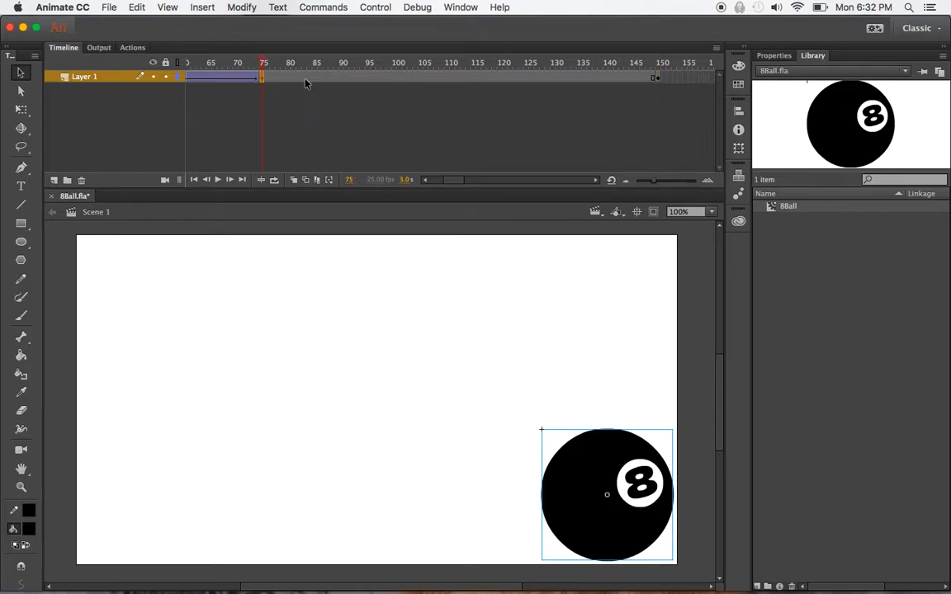
click(660, 77)
click(263, 79)
click(660, 78)
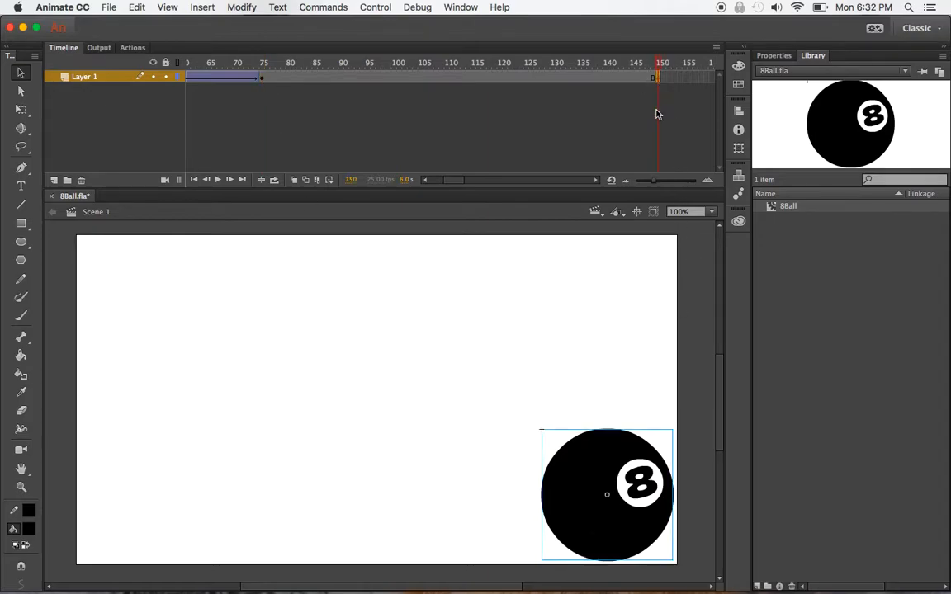
drag(602, 479, 180, 487)
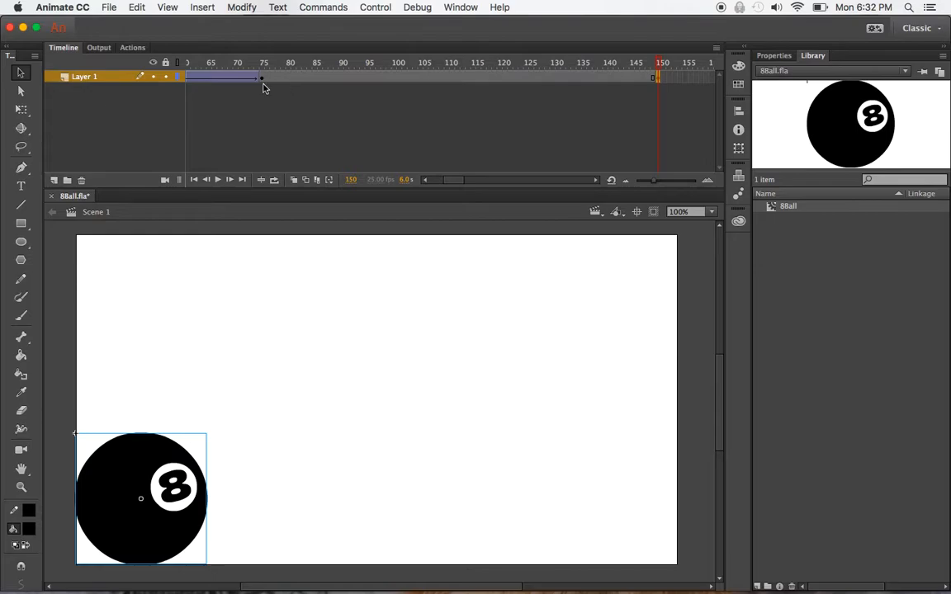
Create a classic tween between frames 75 and 150, and play the animation from frame 1 to check the ball's return.
right_click(436, 83)
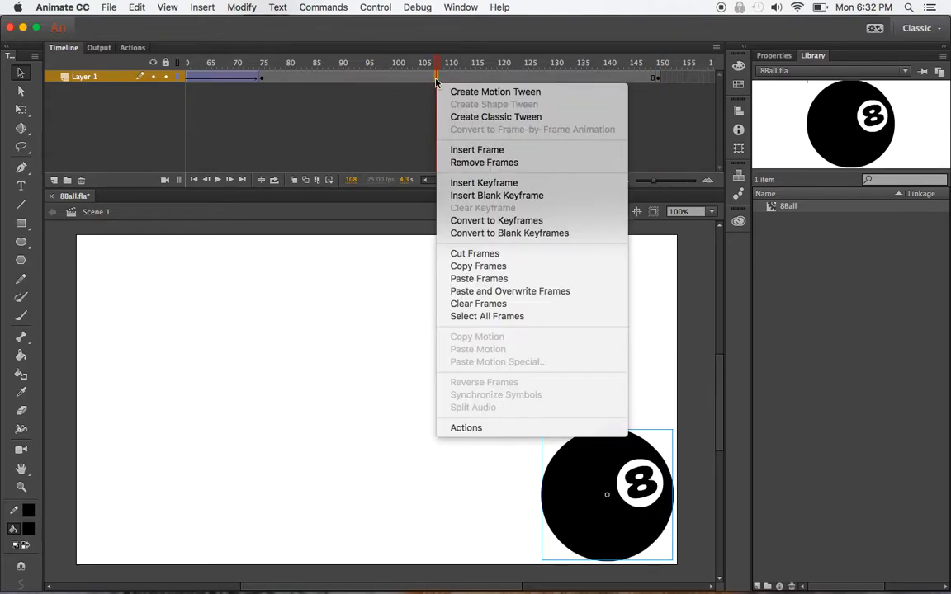
click(452, 116)
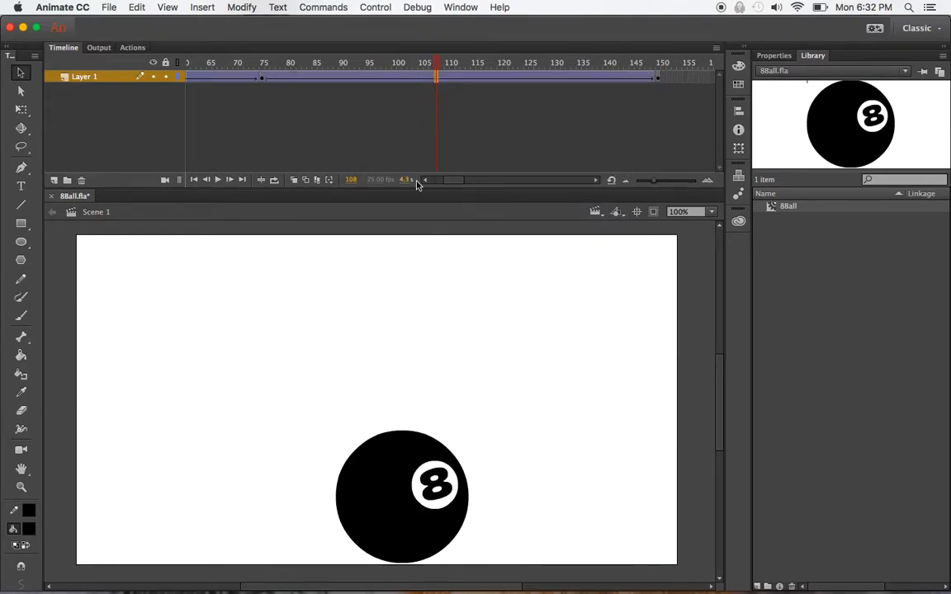
drag(213, 62, 4, 76)
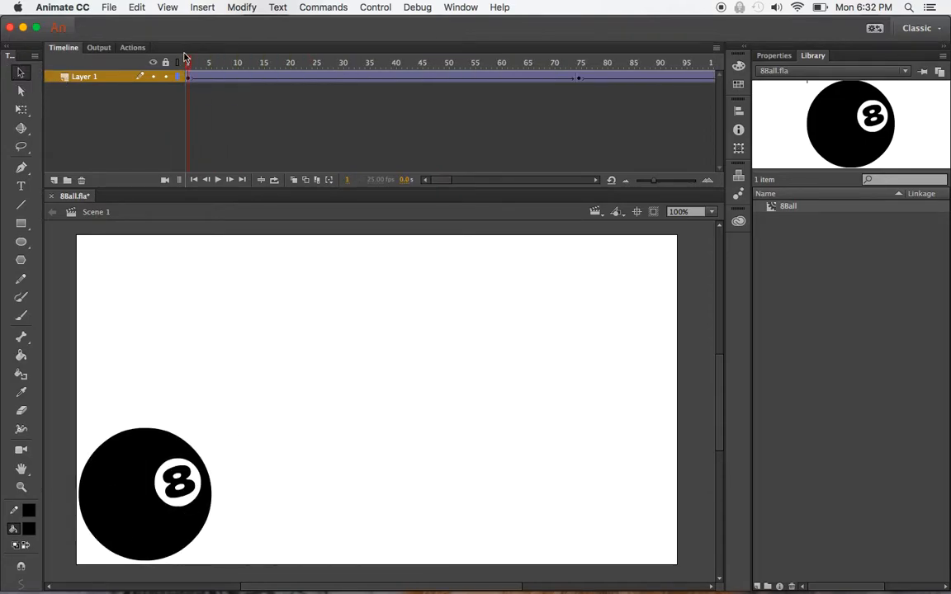
key(Return)
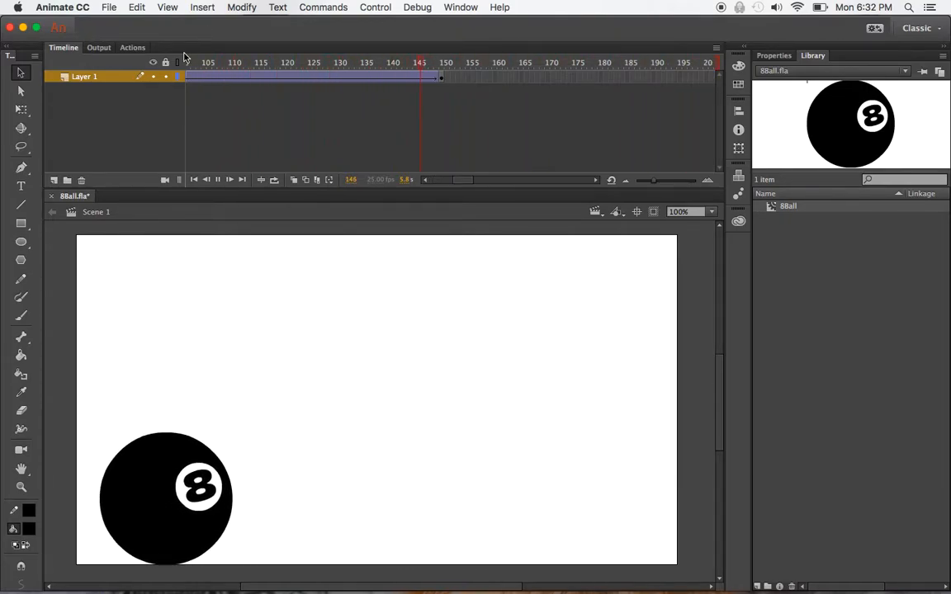
Set the tween starting at frame 75 to rotate the ball counterclockwise (CCW) 3 times.
click(424, 179)
click(424, 180)
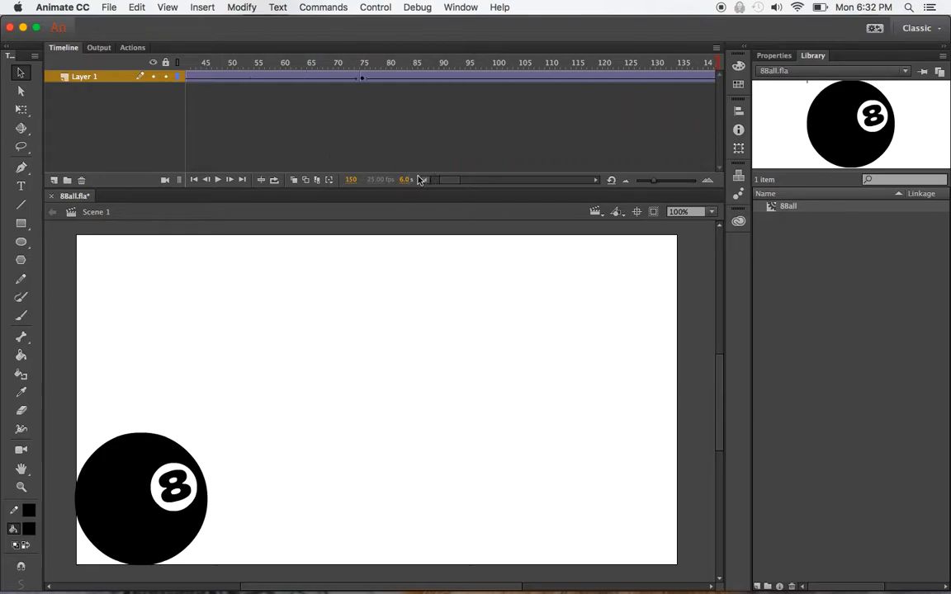
click(363, 78)
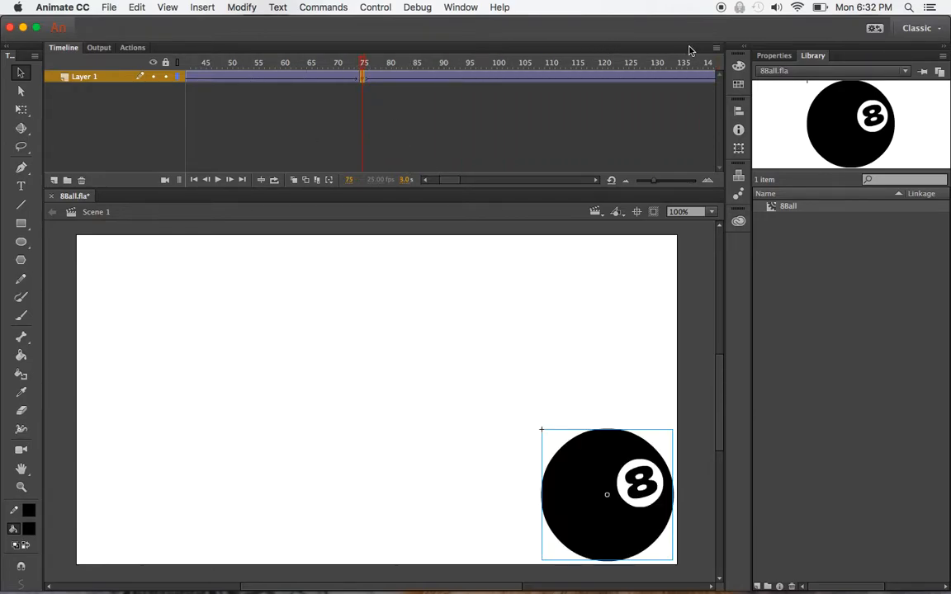
click(774, 56)
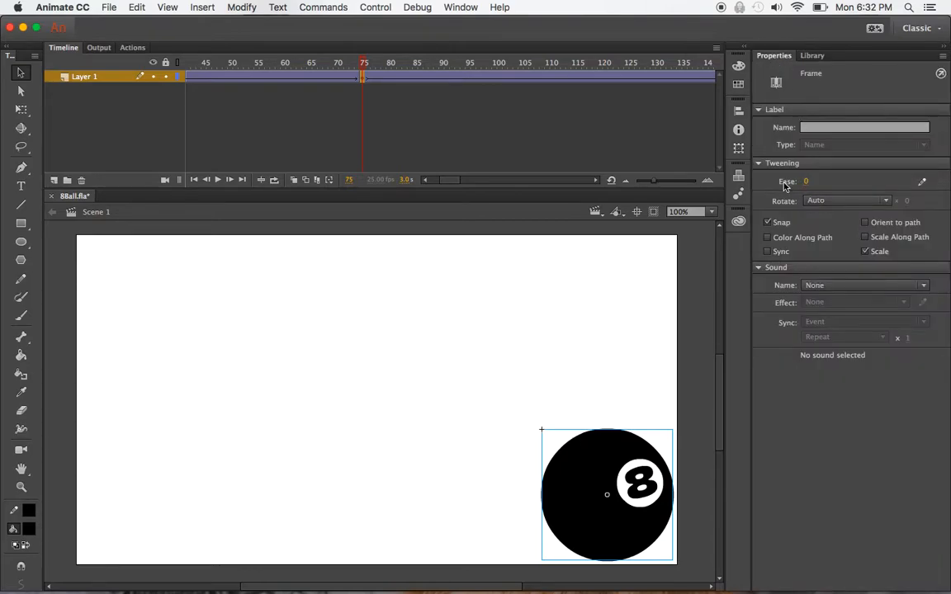
click(876, 201)
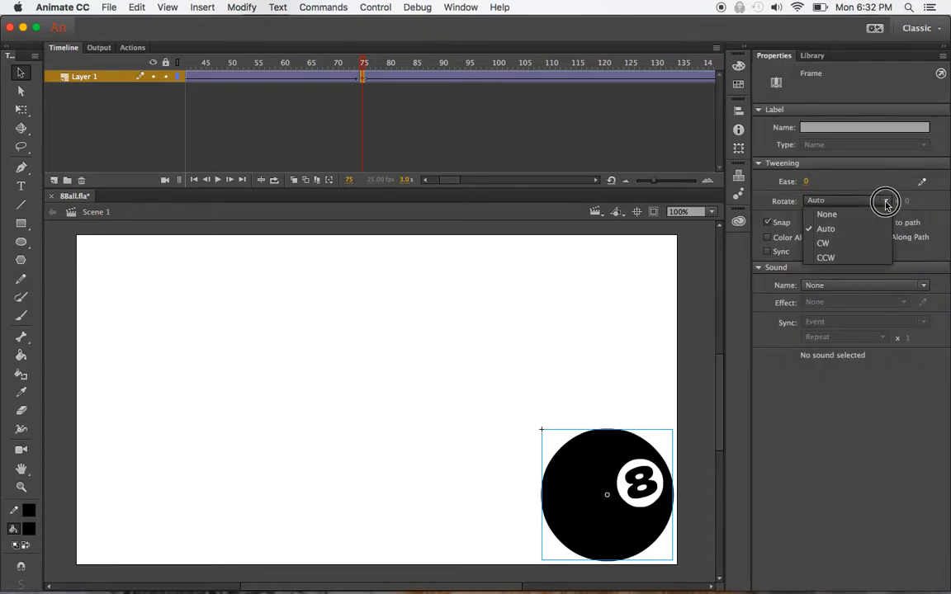
click(828, 258)
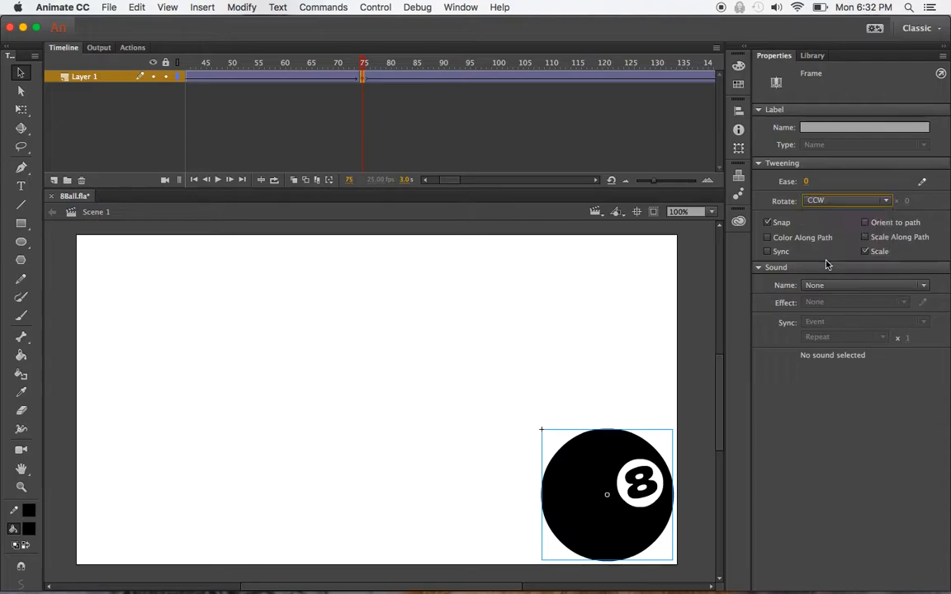
click(907, 203)
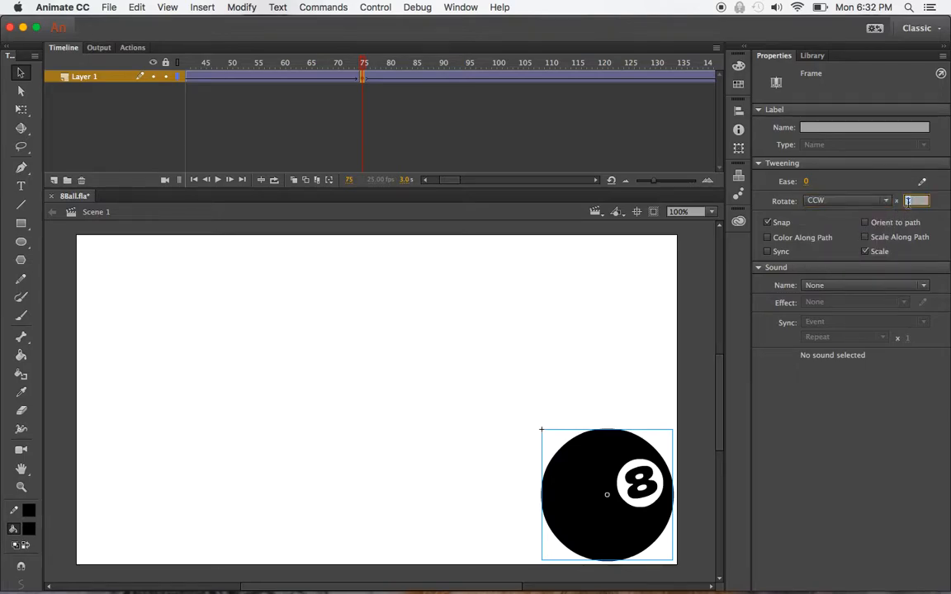
click(836, 218)
Replay the animation from frame 1 to check the counterclockwise roll back across the stage.
click(420, 181)
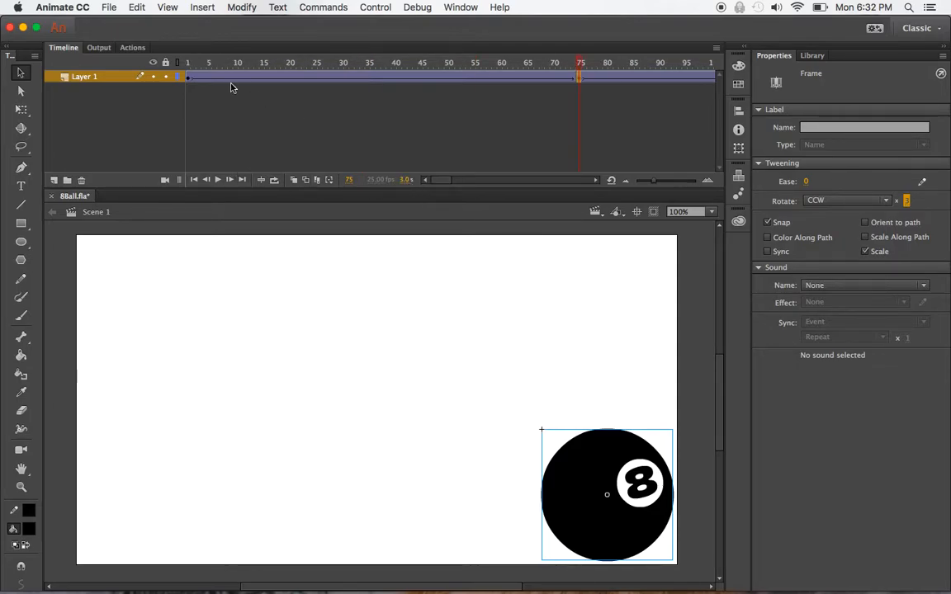
click(189, 63)
key(Return)
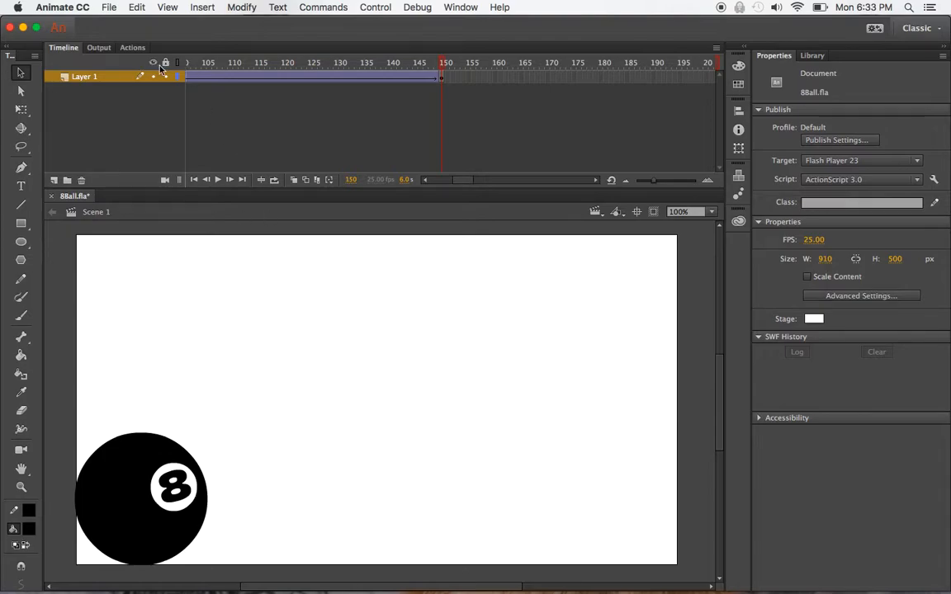
Rename Layer 1 to 8Ball and add a new layer named Table above it.
double_click(85, 78)
text(8Ball)
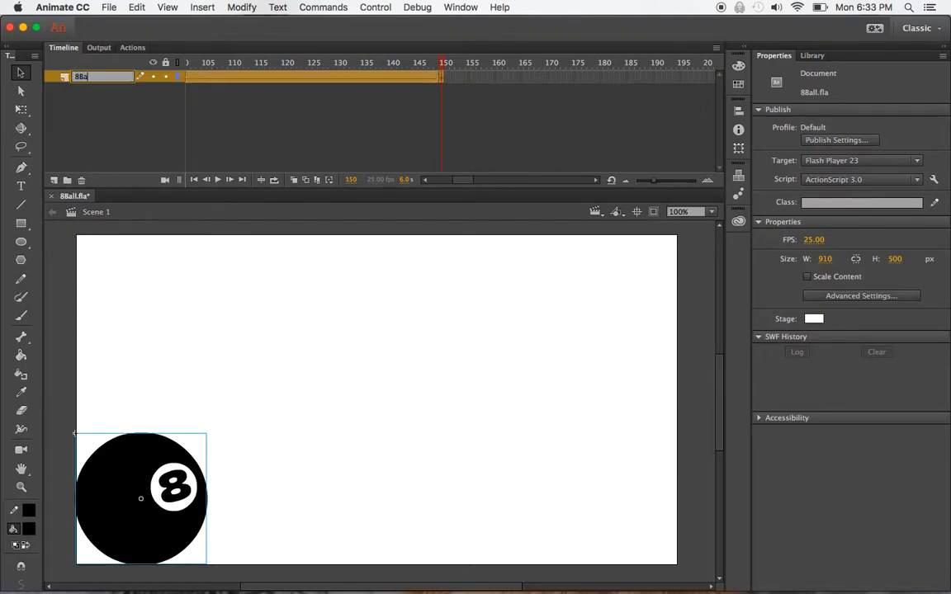
key(Return)
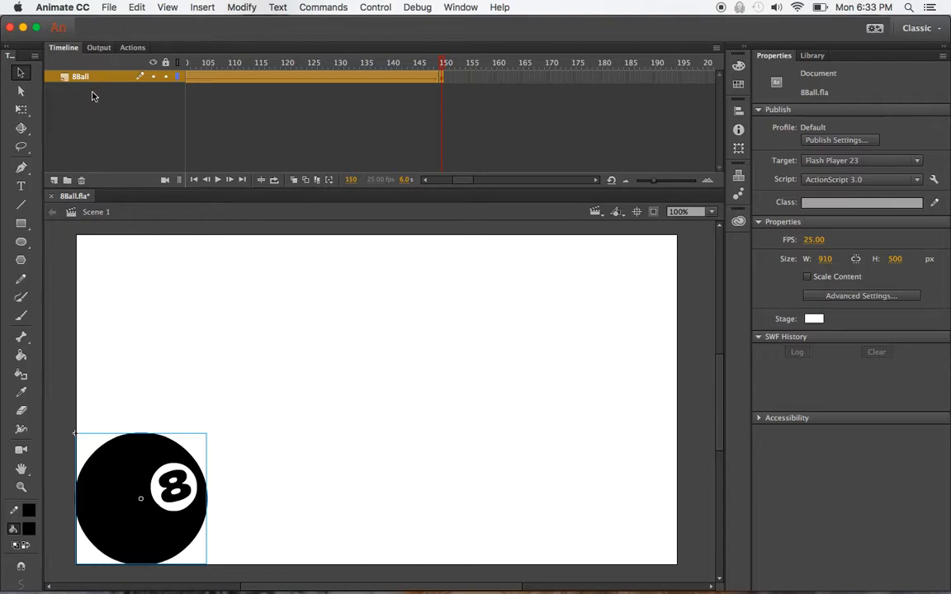
click(54, 180)
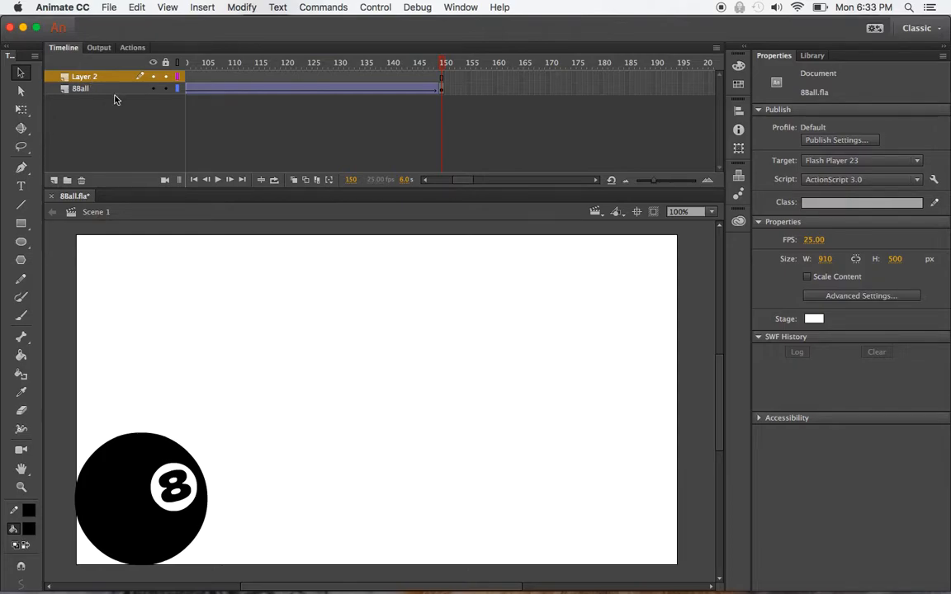
double_click(87, 78)
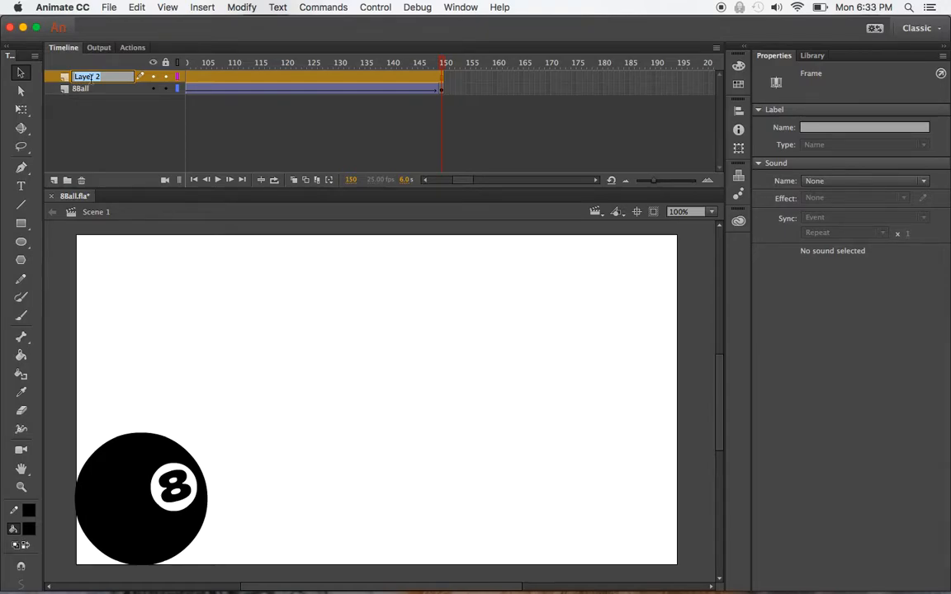
text(Table)
key(Return)
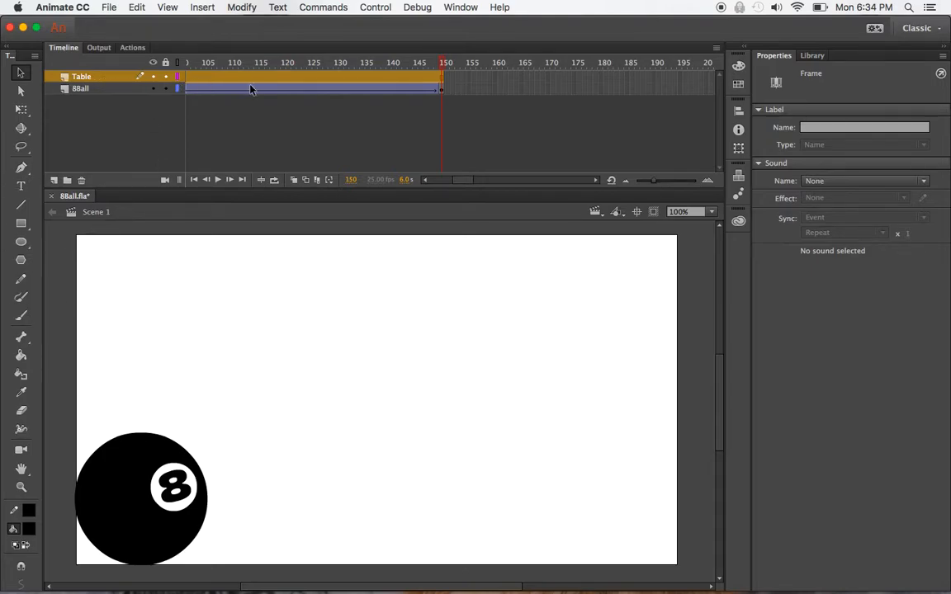
Draw a dark green rectangle with a black outline on frame 1 of the Table layer, extending slightly beyond all stage edges.
drag(452, 183, 410, 180)
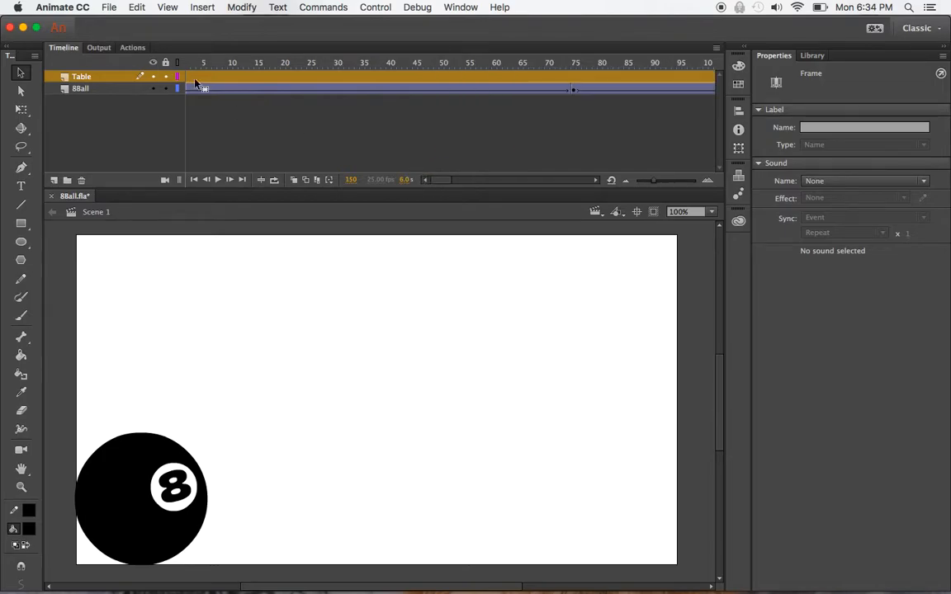
click(176, 62)
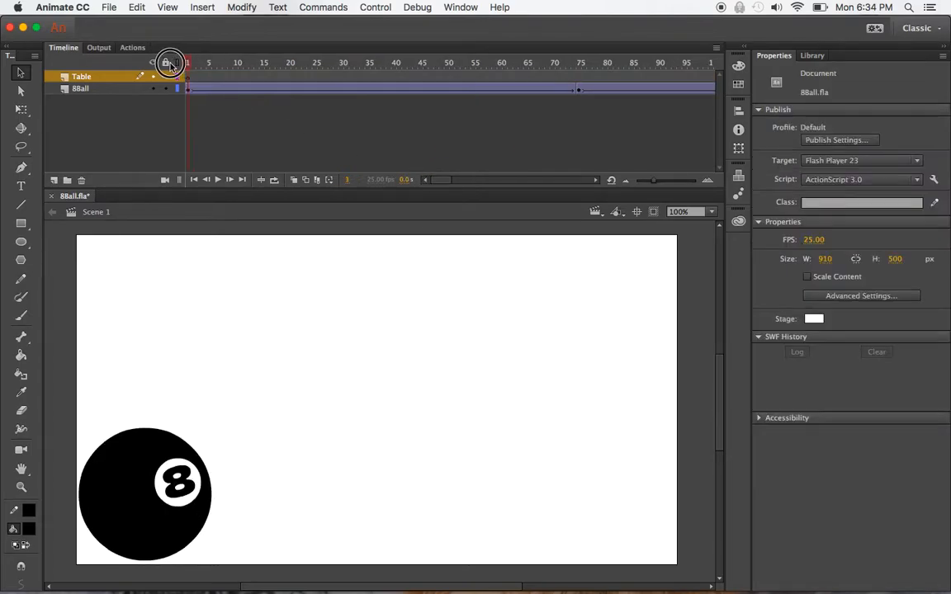
click(189, 77)
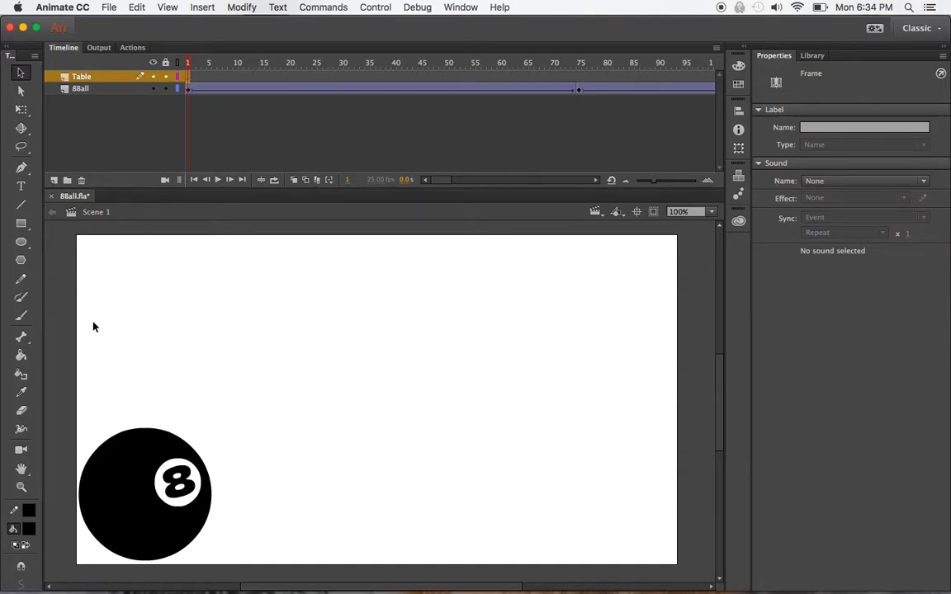
click(22, 223)
click(28, 530)
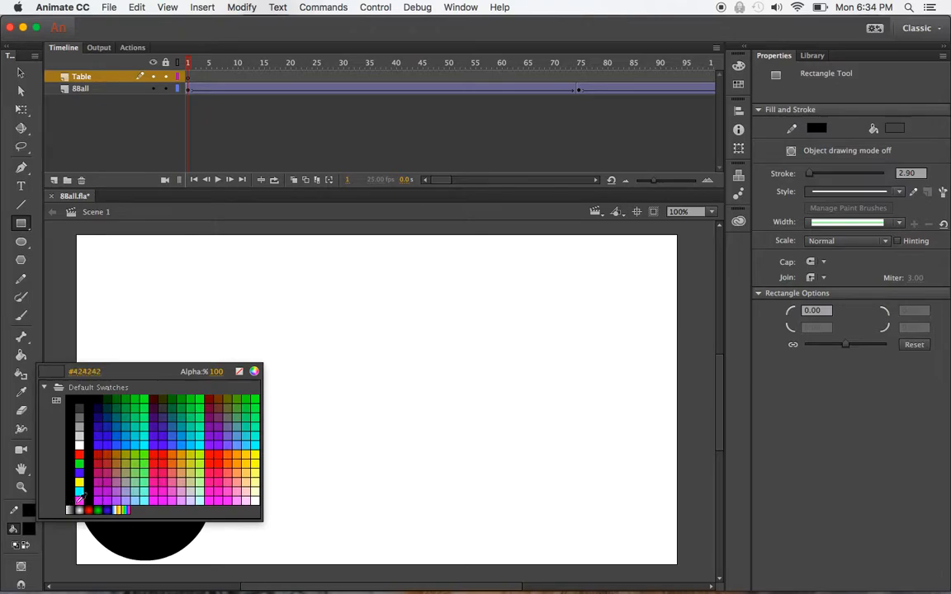
click(119, 398)
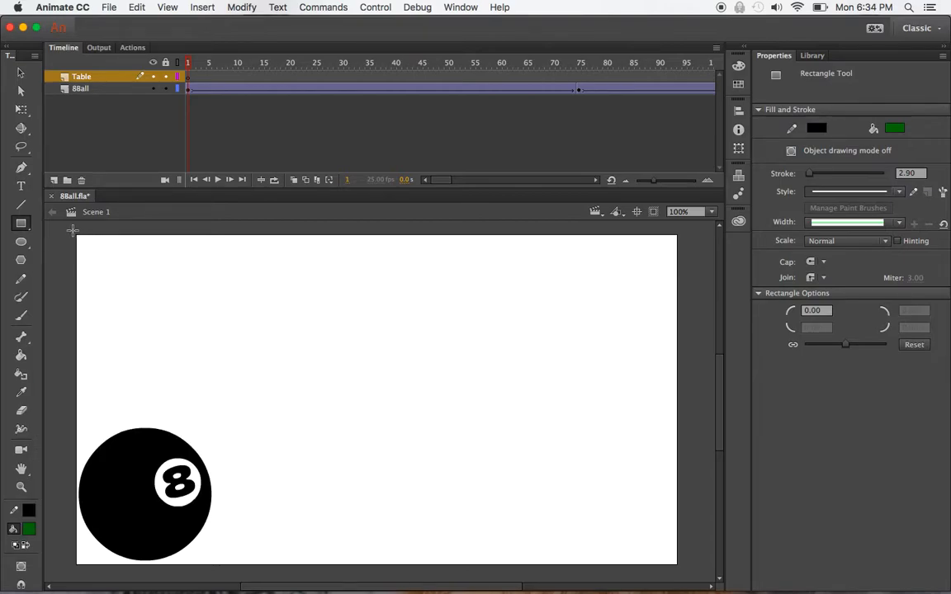
drag(67, 229, 685, 578)
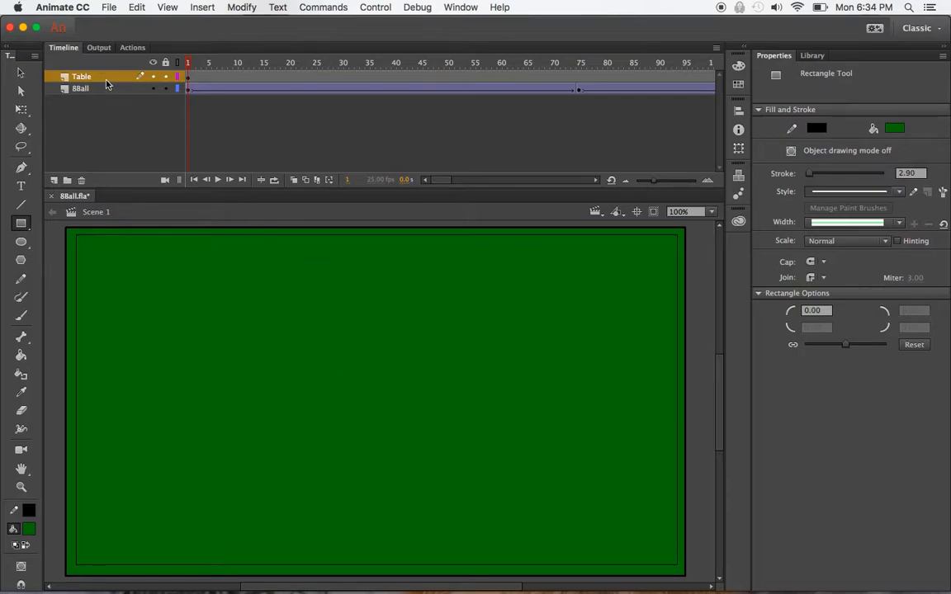
Move the Table layer below the 8Ball layer and play the animation to check the ball rolling over the green table.
drag(106, 83, 105, 97)
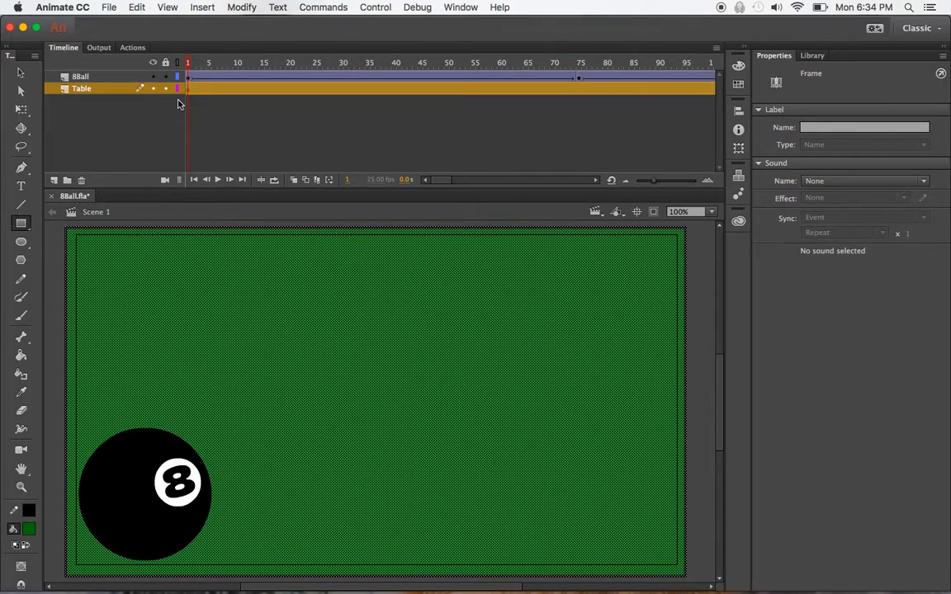
key(Return)
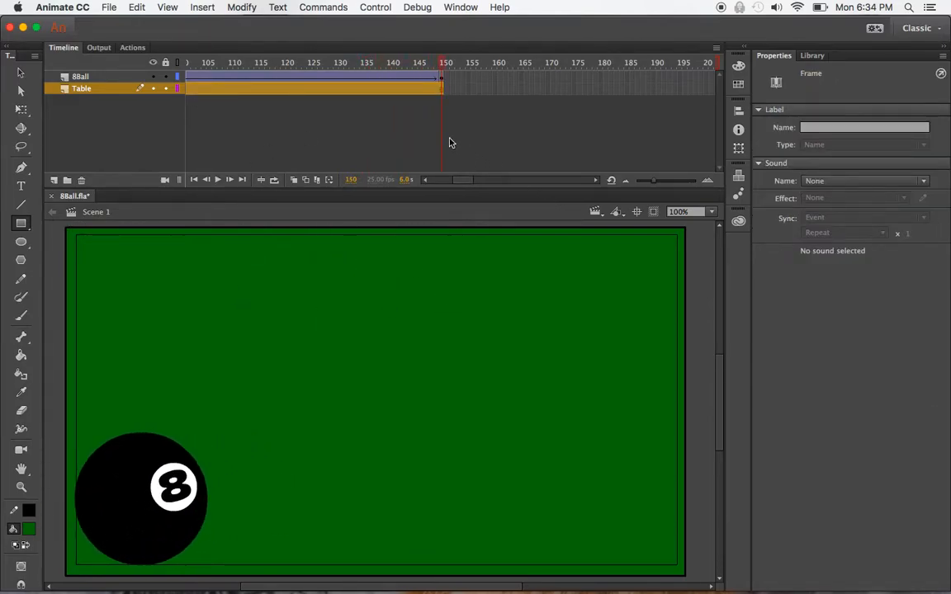
click(396, 94)
key(Return)
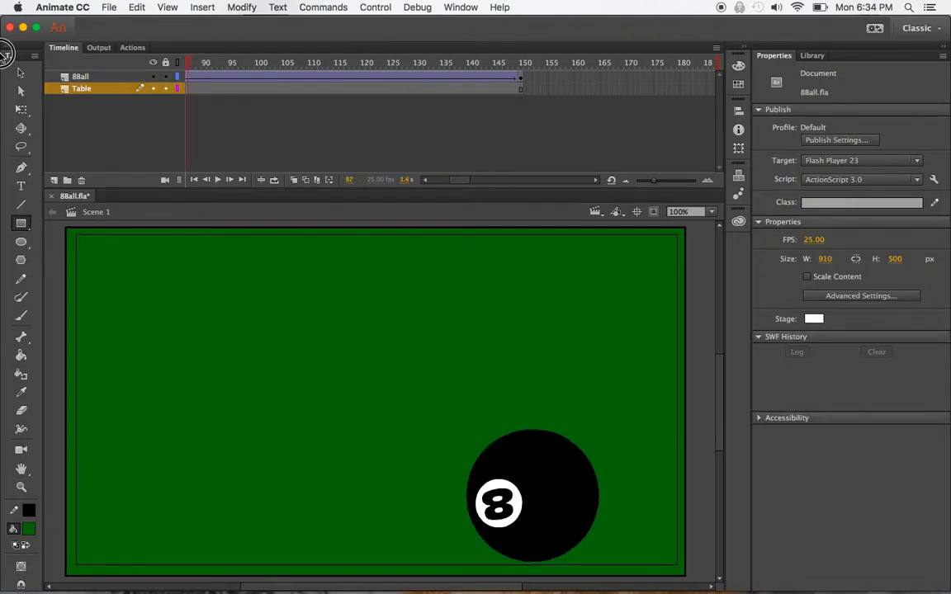
drag(2, 54, 6, 55)
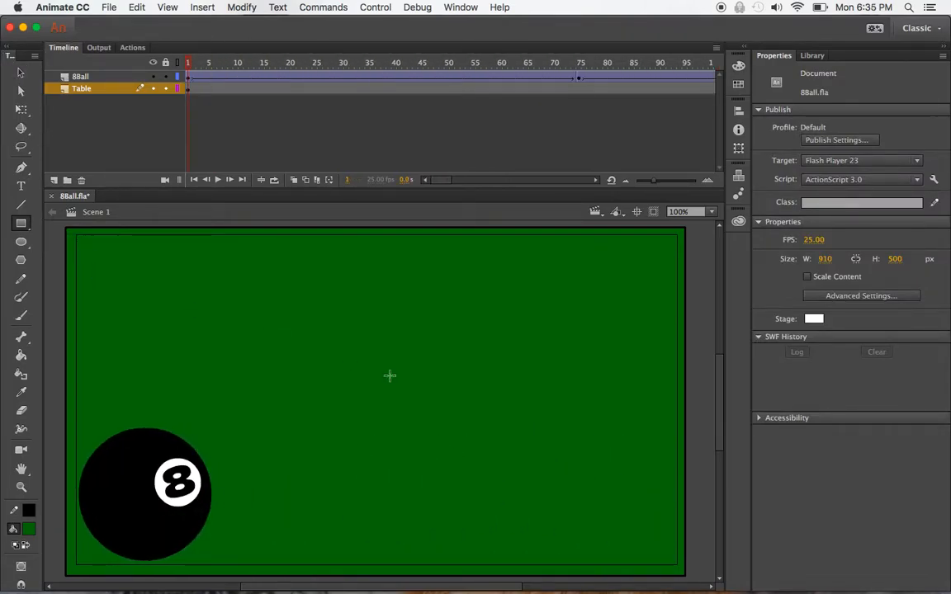
Add a new layer named WhiteBall between the 8Ball and Table layers.
click(54, 180)
double_click(86, 88)
text(WhiteBall)
key(Return)
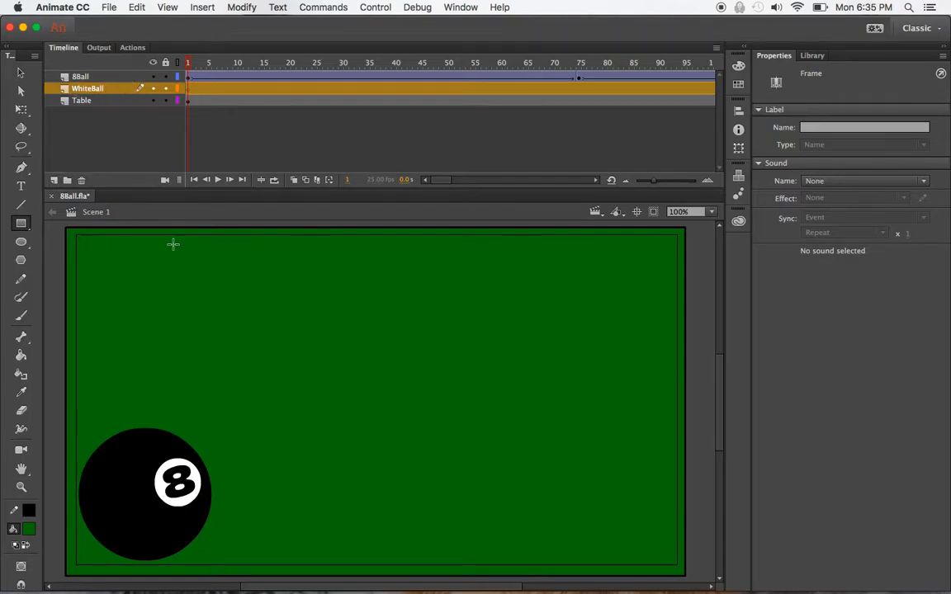
Move the 8-ball on frame 1 to the lower middle of the table, about X 326, Y 302, and play the animation.
click(190, 76)
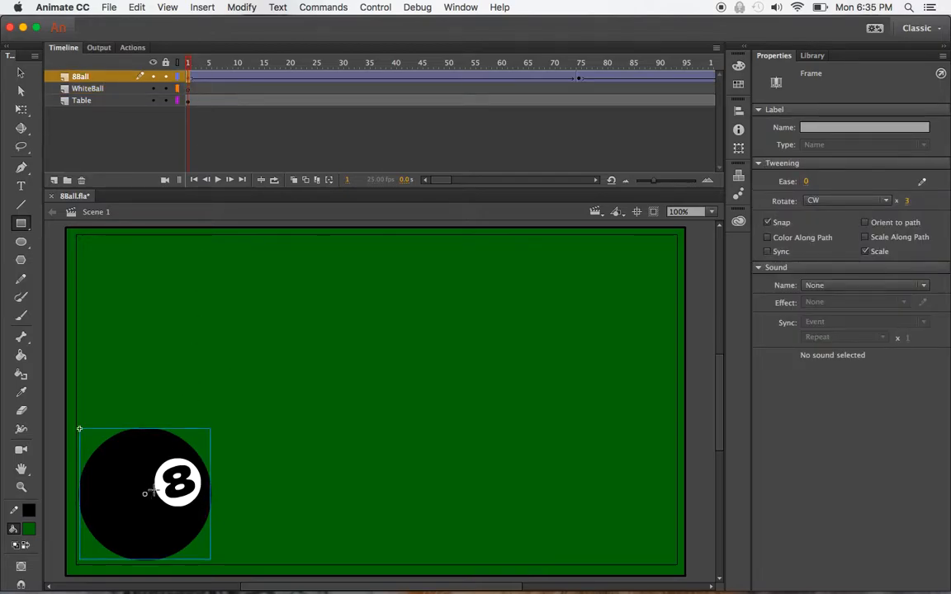
click(21, 73)
drag(152, 446, 361, 460)
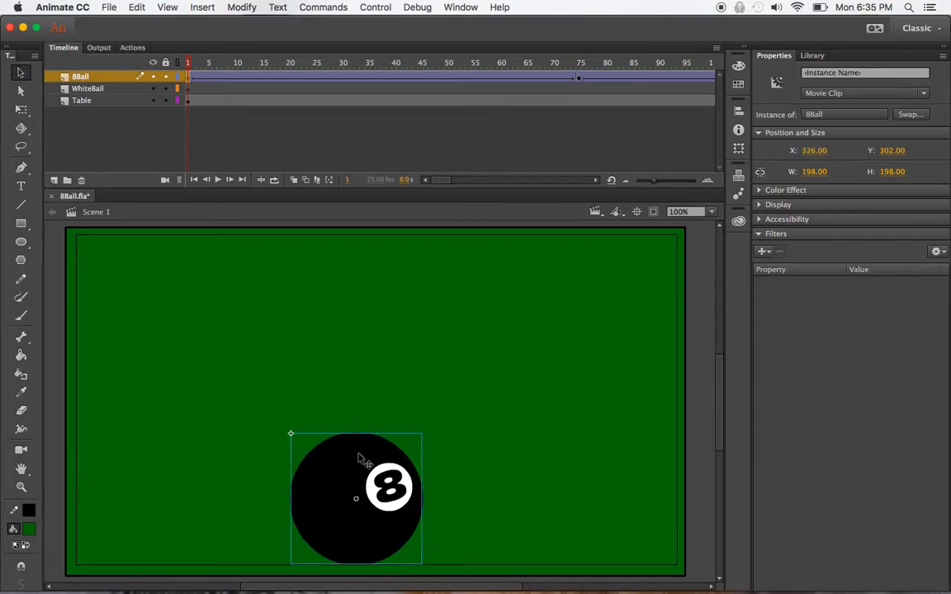
key(Return)
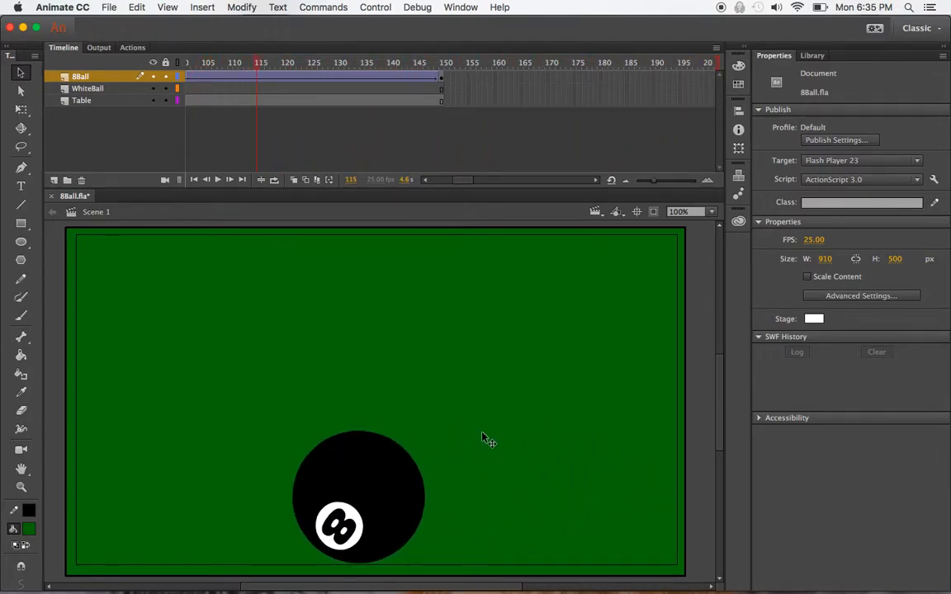
drag(458, 180, 373, 180)
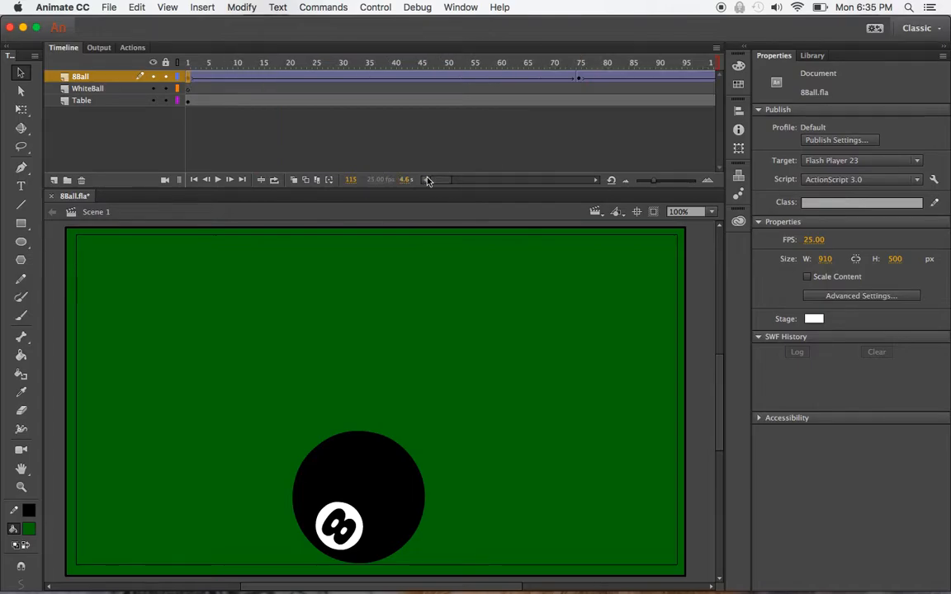
Lock the 8Ball and Table layers, leaving only the WhiteBall layer selected and unlocked.
click(68, 85)
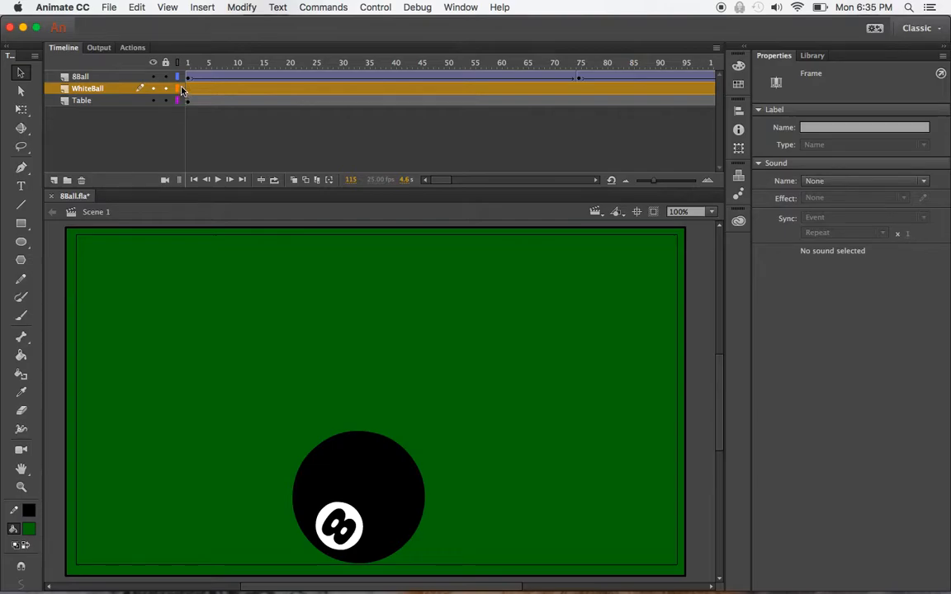
click(166, 65)
click(378, 392)
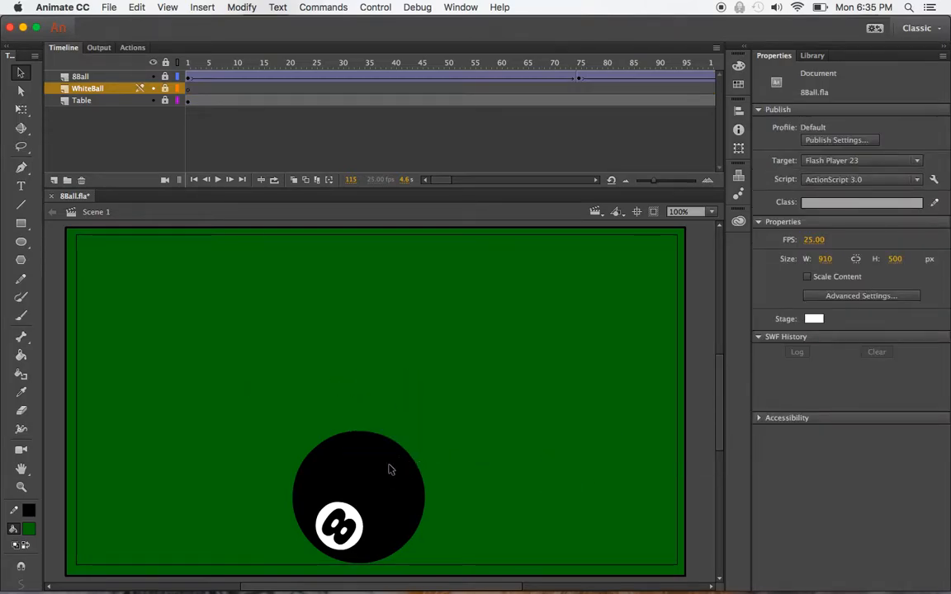
click(165, 90)
Draw a circle about 196 px across with white fill and white stroke on the WhiteBall layer, matching the 8-ball's size.
click(28, 533)
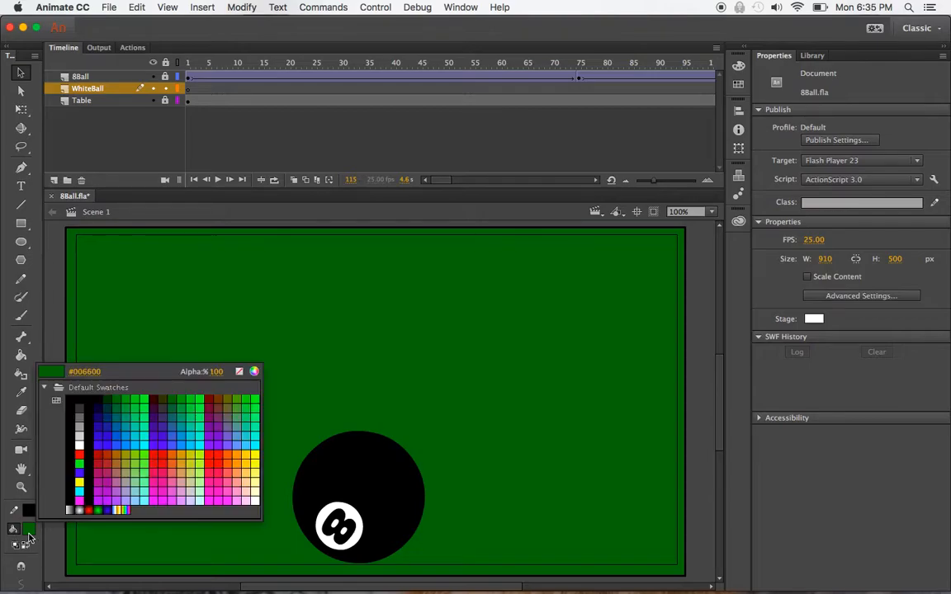
click(83, 445)
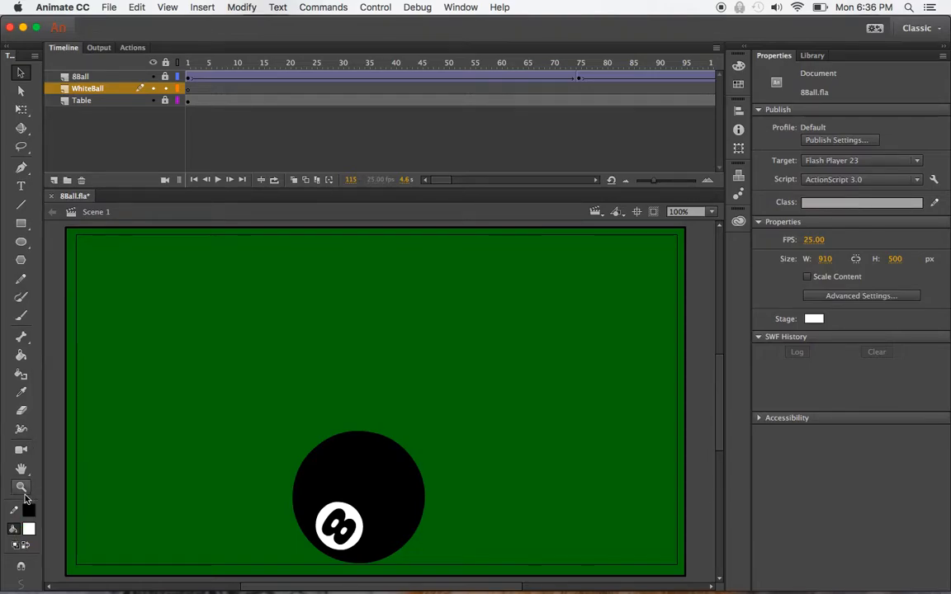
click(28, 510)
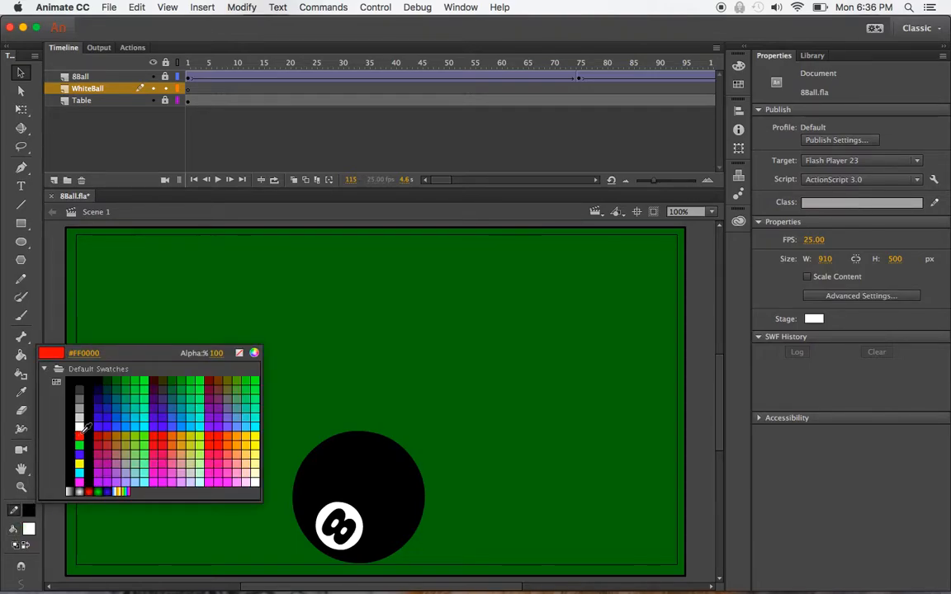
click(79, 427)
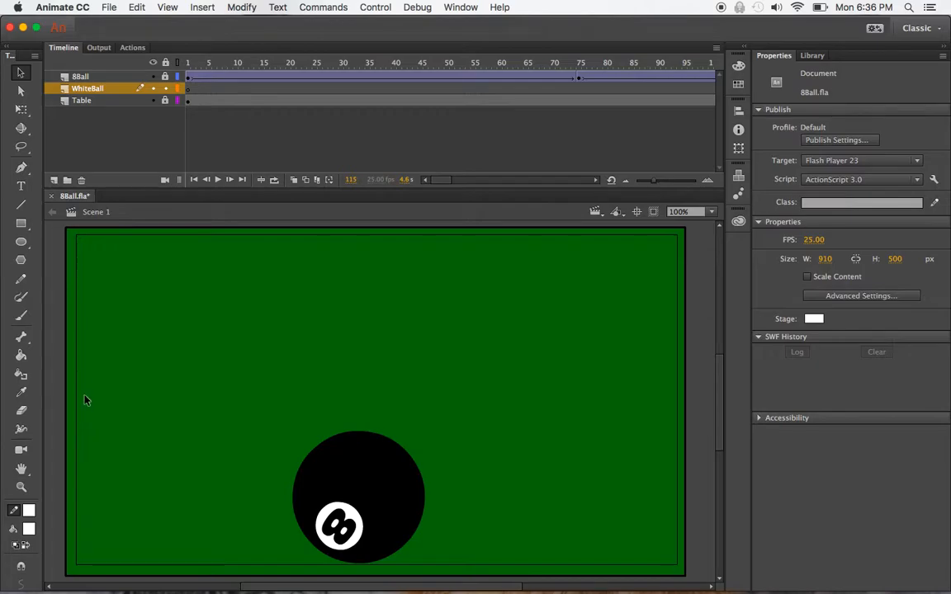
click(22, 244)
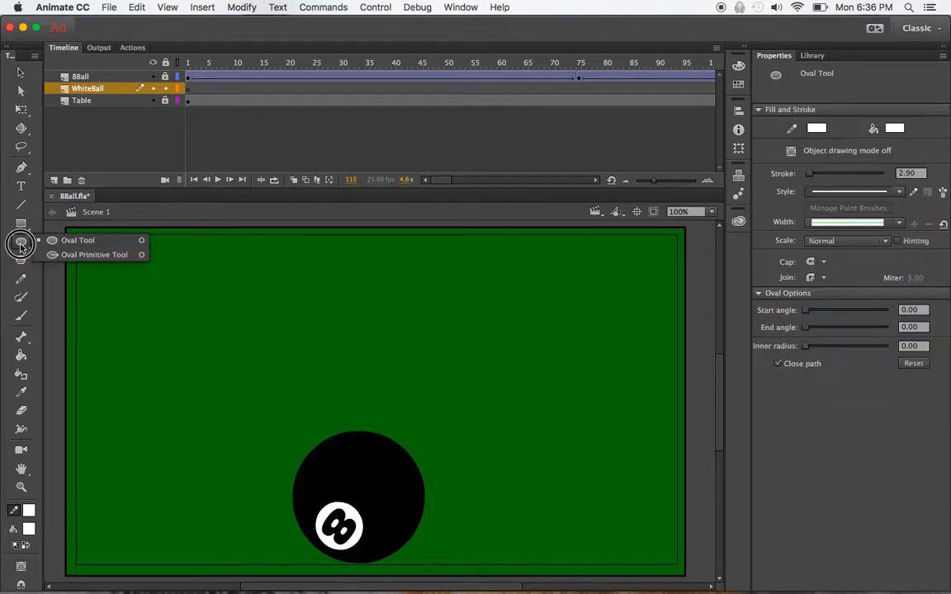
click(68, 241)
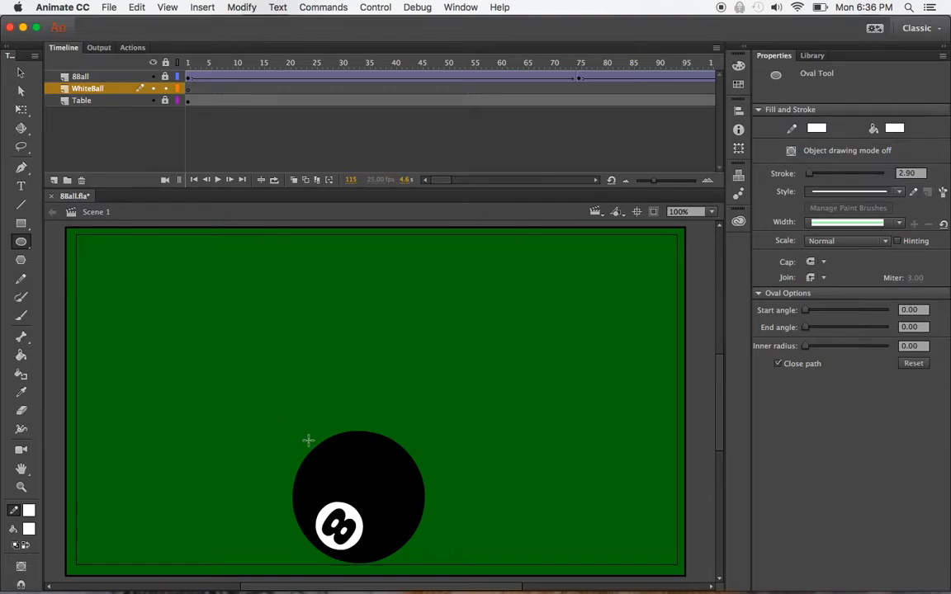
drag(296, 437, 425, 538)
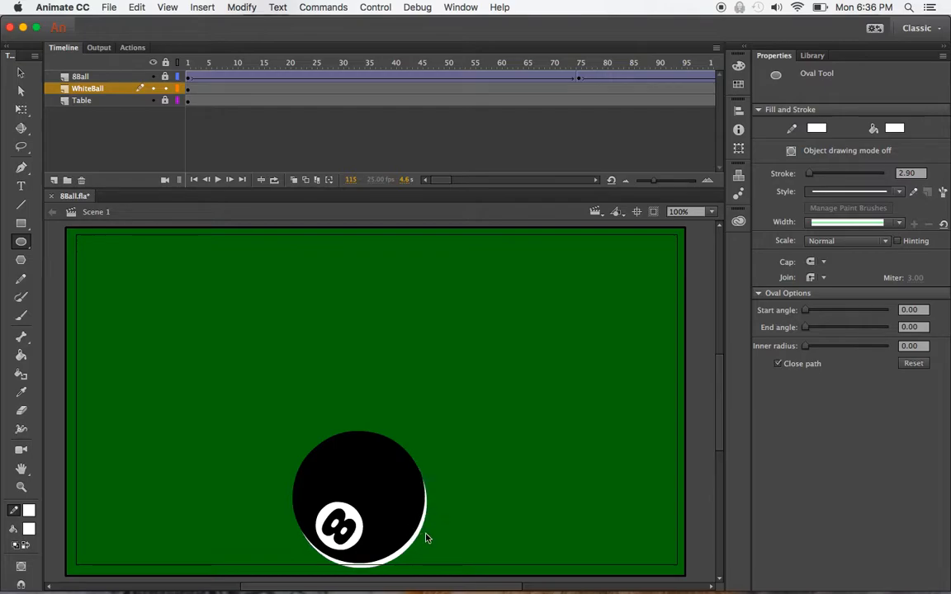
Move the WhiteBall layer above the 8Ball layer and shift the white circle left of the 8-ball, to about X 24, Y 291.
drag(108, 91, 111, 74)
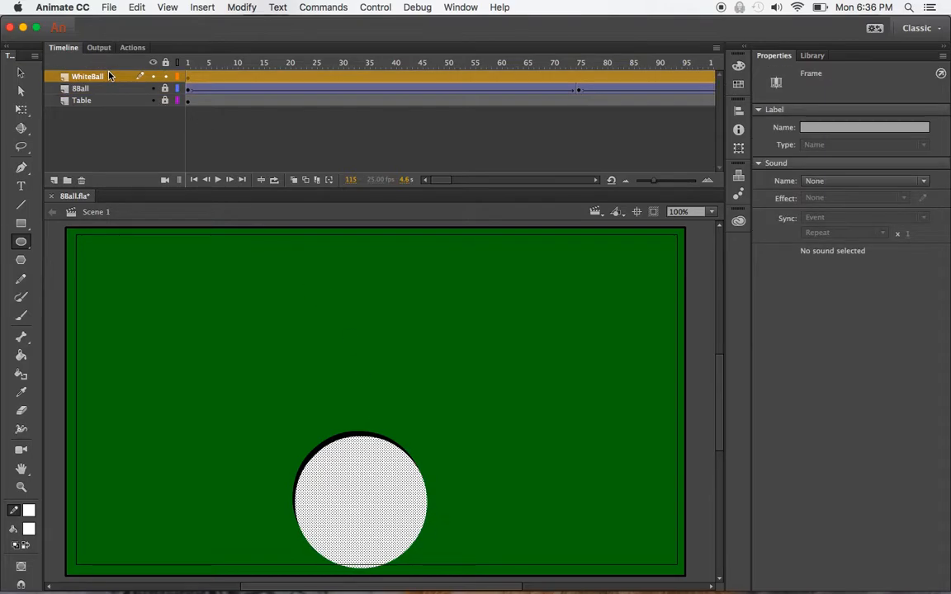
key(v)
click(368, 491)
drag(367, 491, 176, 487)
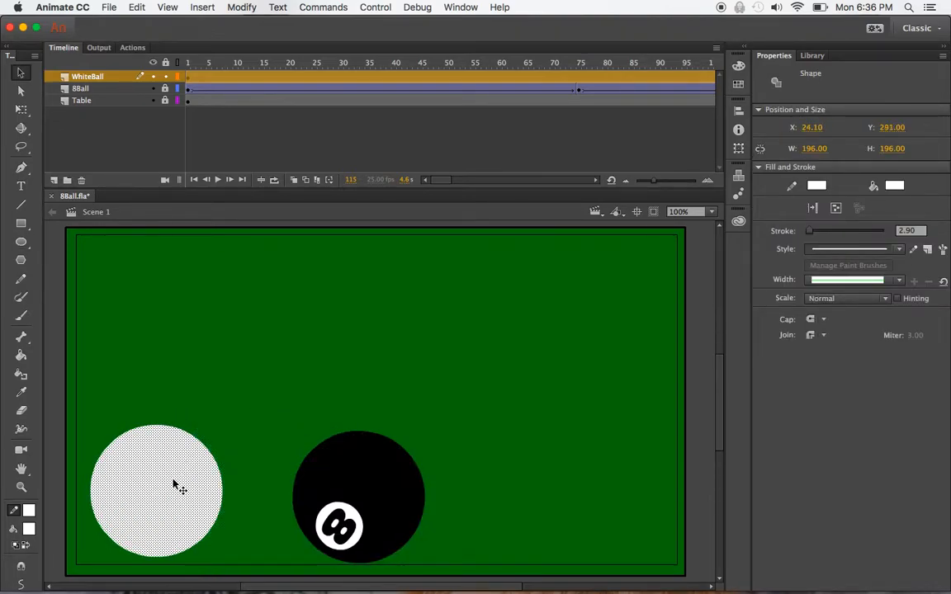
Convert the whole white circle, fill and stroke, to a movie clip symbol named WhiteBall.
key(Escape)
double_click(174, 485)
drag(74, 363, 245, 570)
right_click(170, 456)
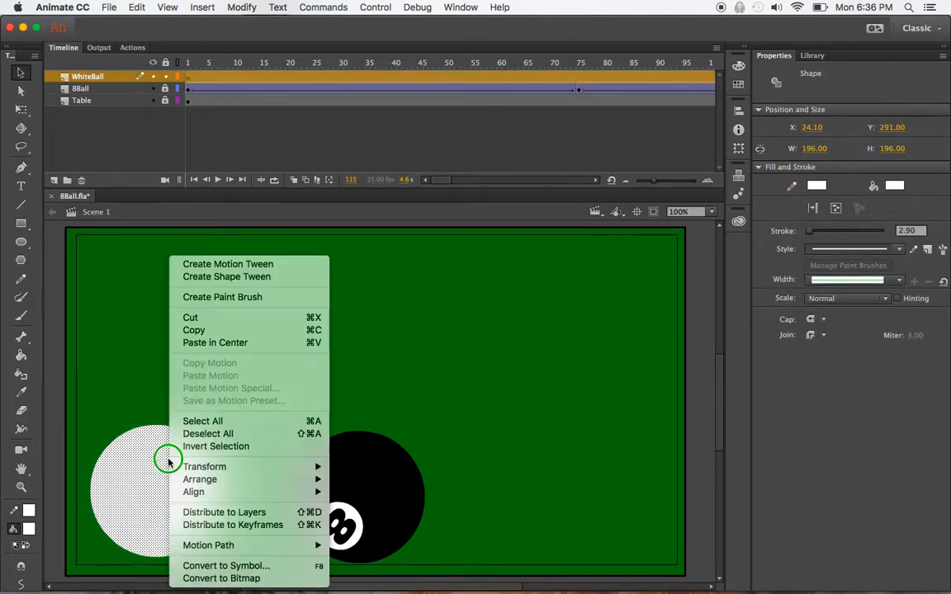
click(253, 566)
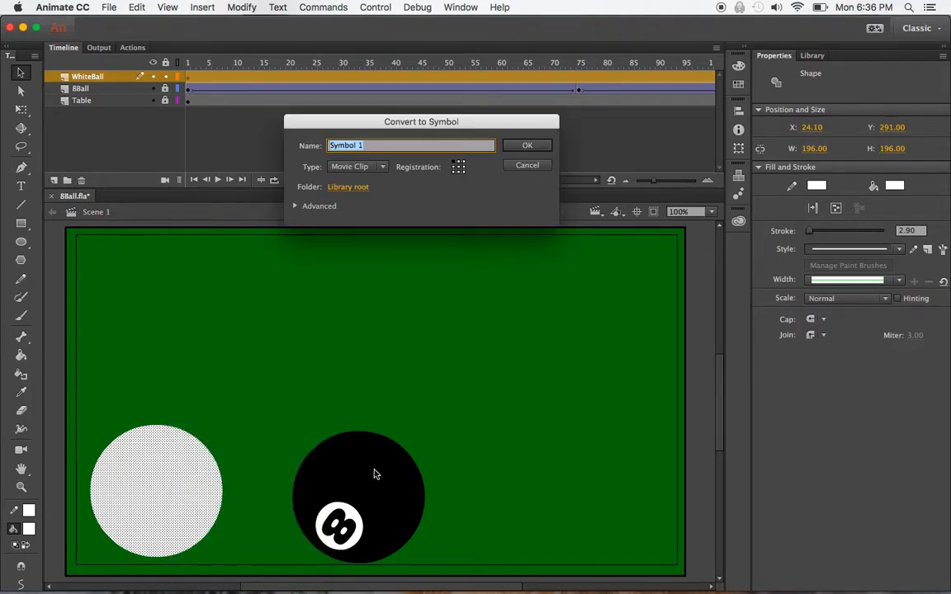
text(WhiteBall)
click(523, 147)
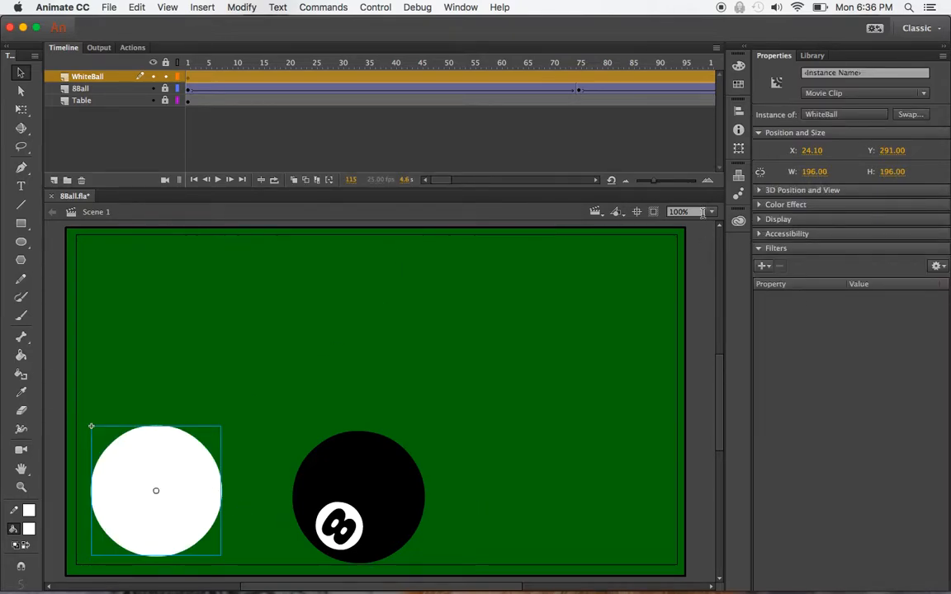
Place the white ball just outside the stage's left edge, at about X -222, Y 298.
click(671, 212)
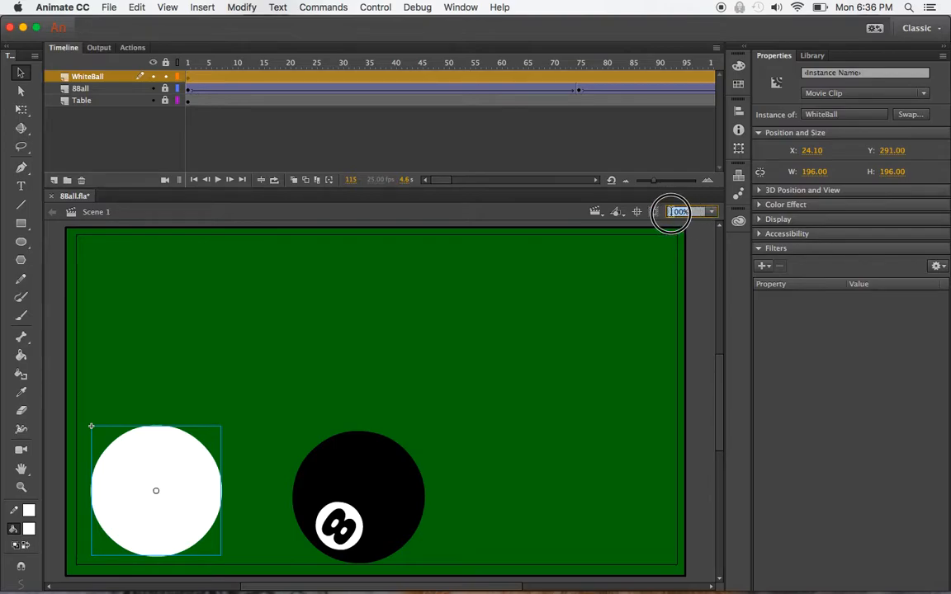
text(80)
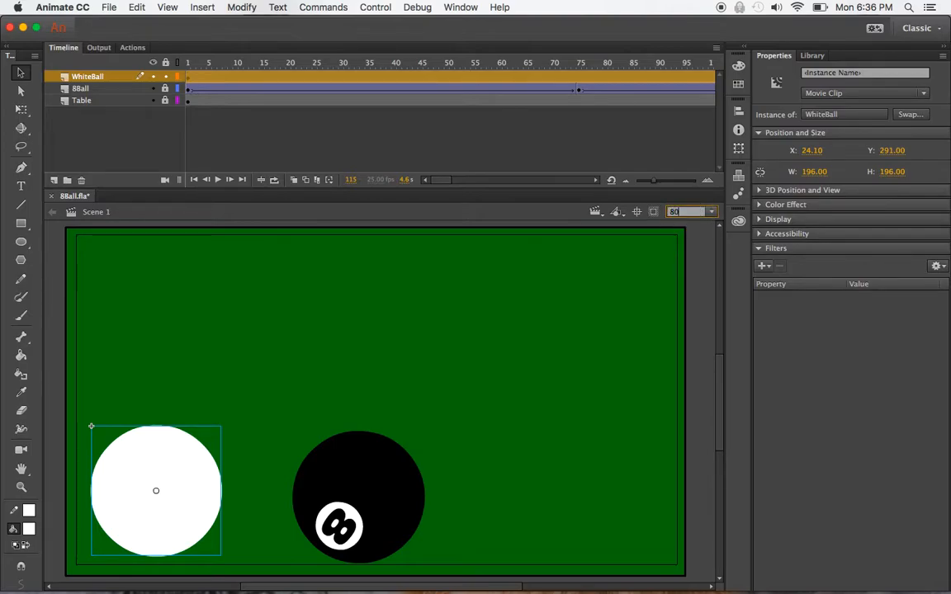
key(Return)
drag(233, 471, 100, 471)
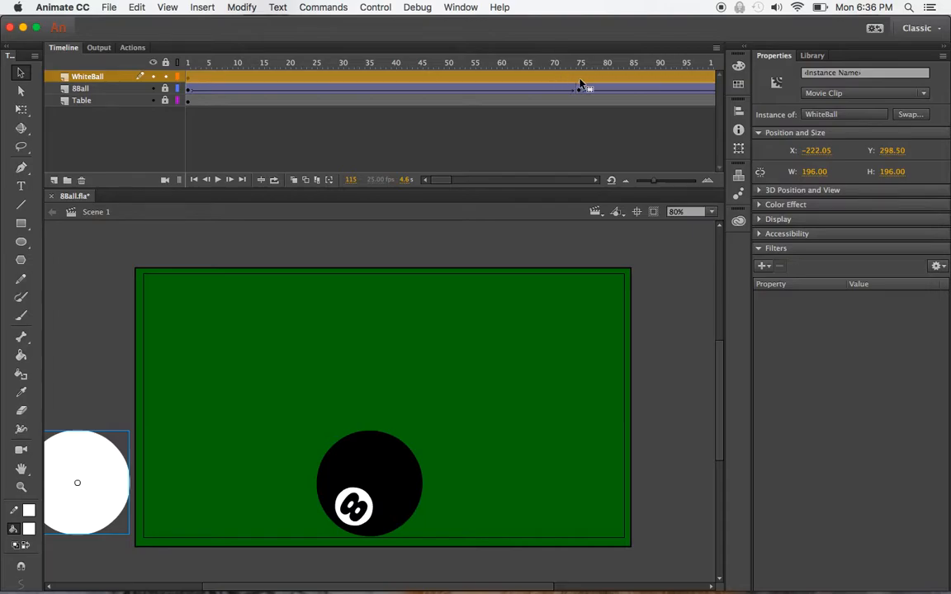
Insert a keyframe at frame 50 of the WhiteBall layer and move the white ball there to about X 295, Y 304.
mouse_move(194, 71)
mouse_down()
mouse_move(183, 65)
mouse_move(567, 74)
mouse_move(183, 72)
mouse_up()
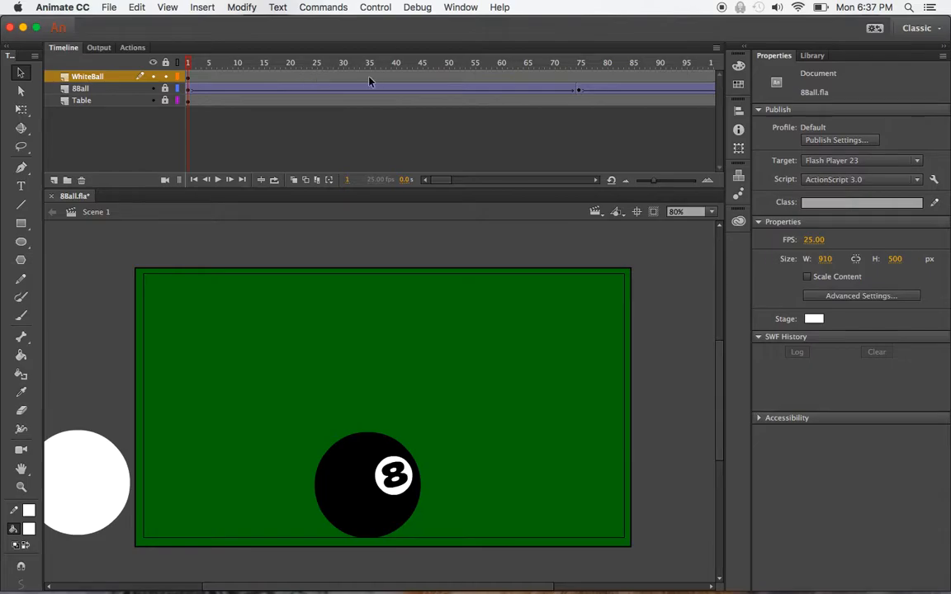
click(449, 77)
right_click(449, 78)
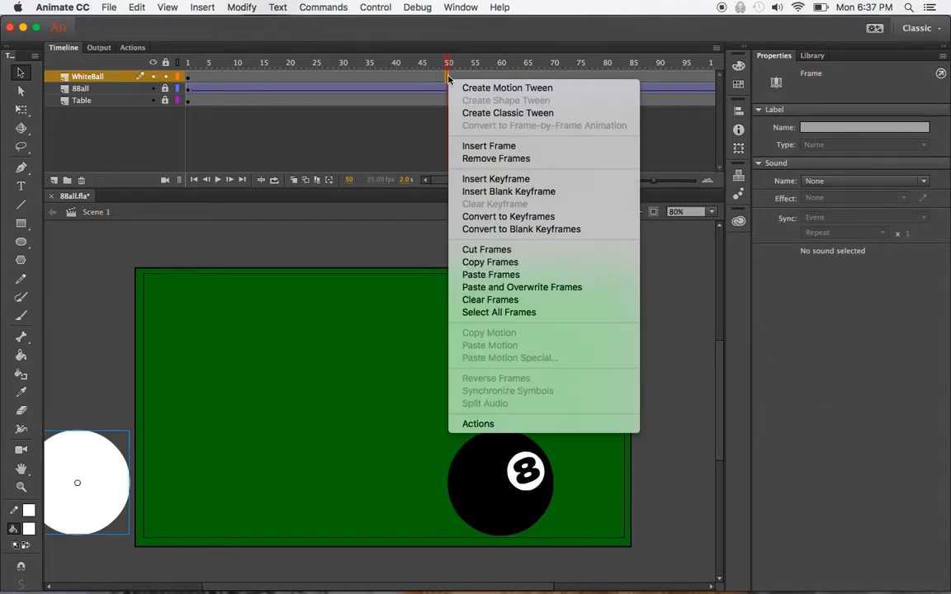
click(486, 179)
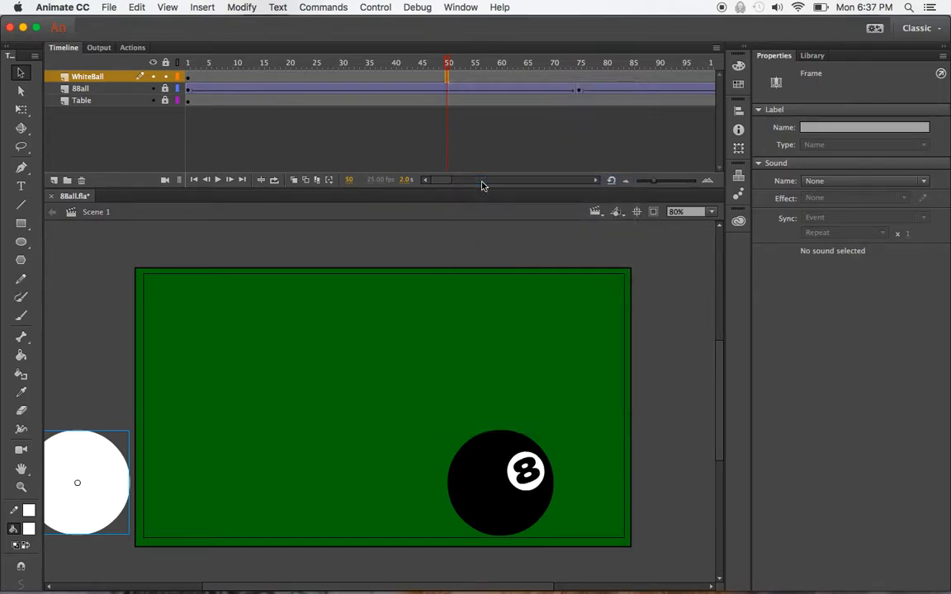
click(189, 77)
click(446, 78)
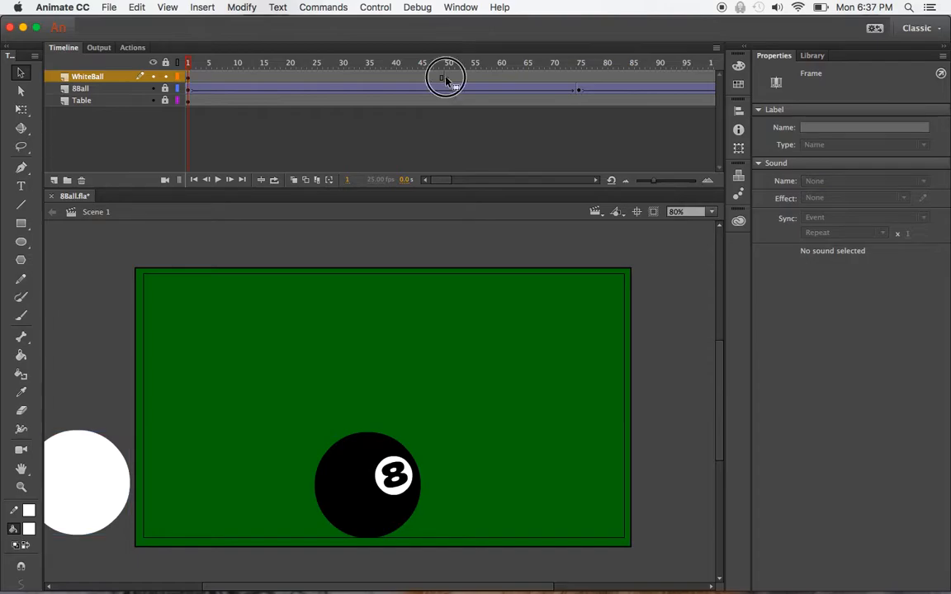
drag(97, 476, 370, 481)
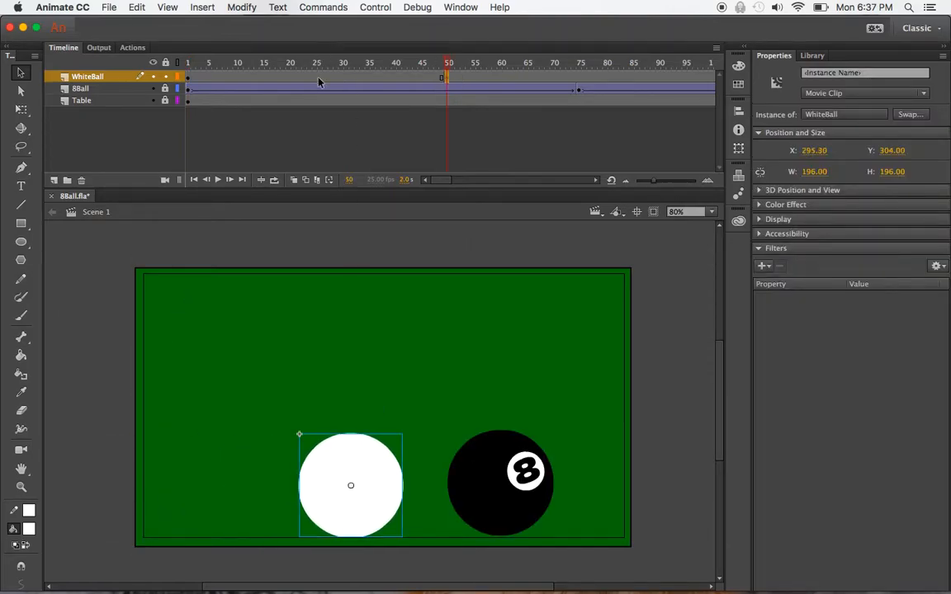
Create a classic tween between frames 1 and 50 of the WhiteBall layer and play the animation from the start.
right_click(319, 80)
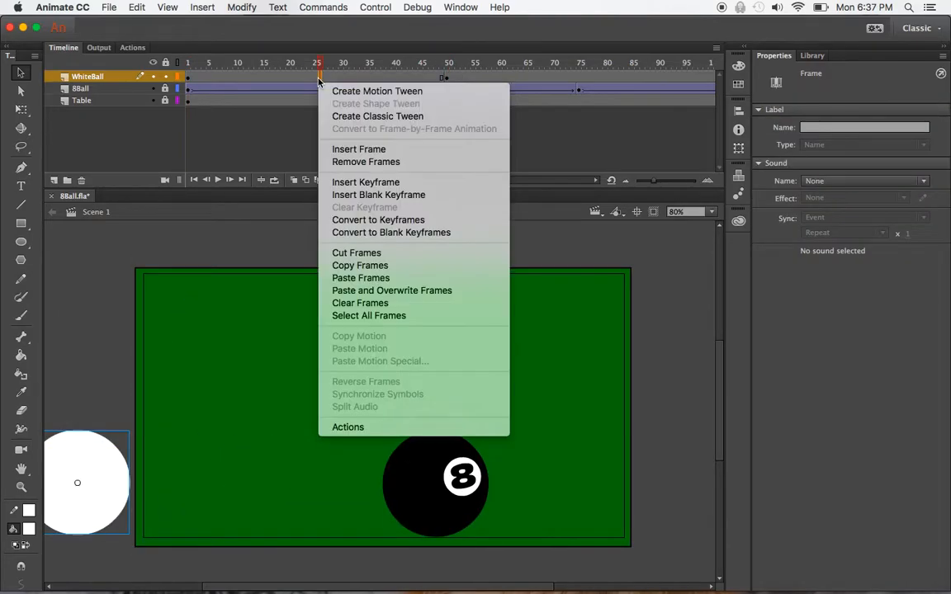
click(342, 121)
drag(221, 62, 185, 54)
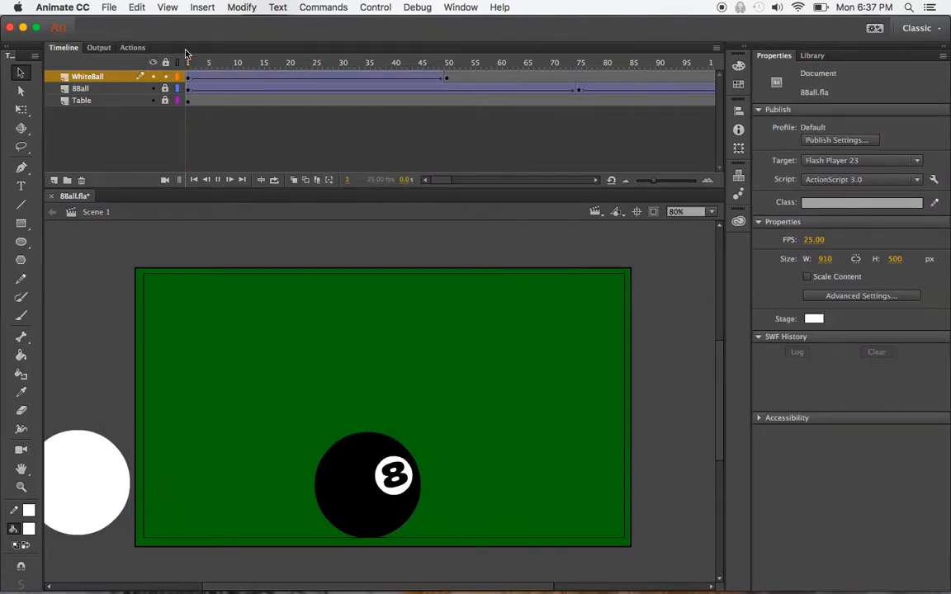
key(Return)
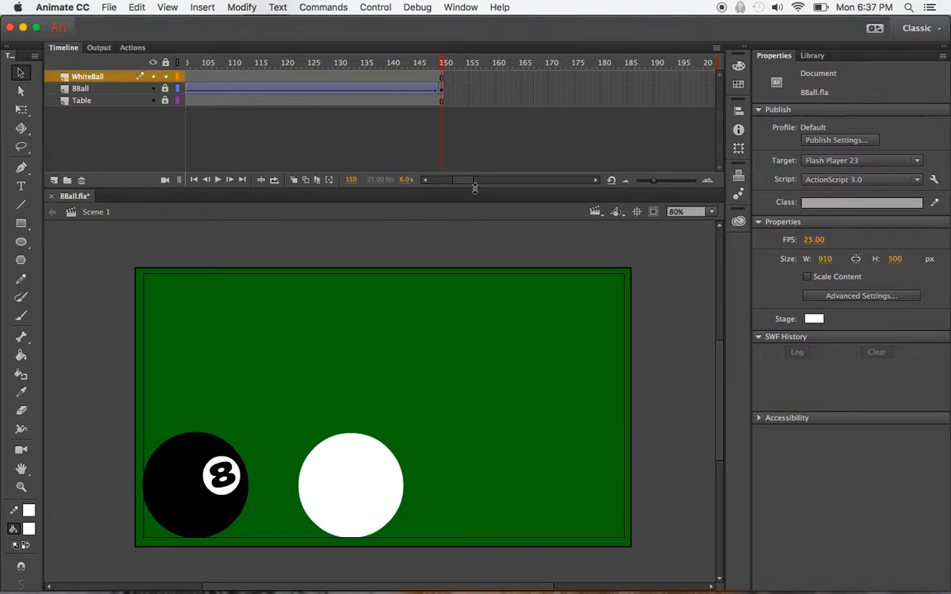
drag(469, 181, 425, 182)
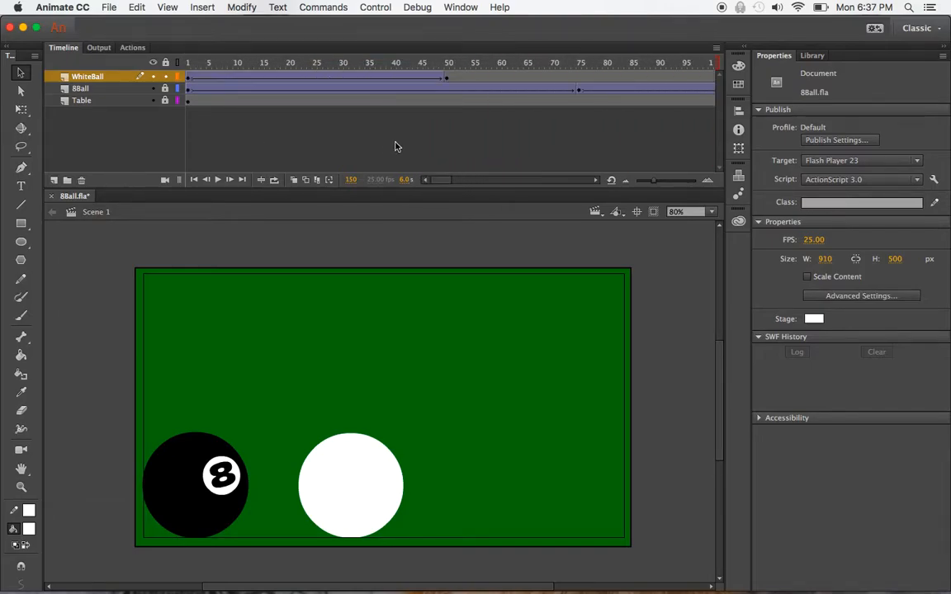
Unlock the 8Ball layer and move its first keyframe from frame 1 to frame 50.
click(189, 67)
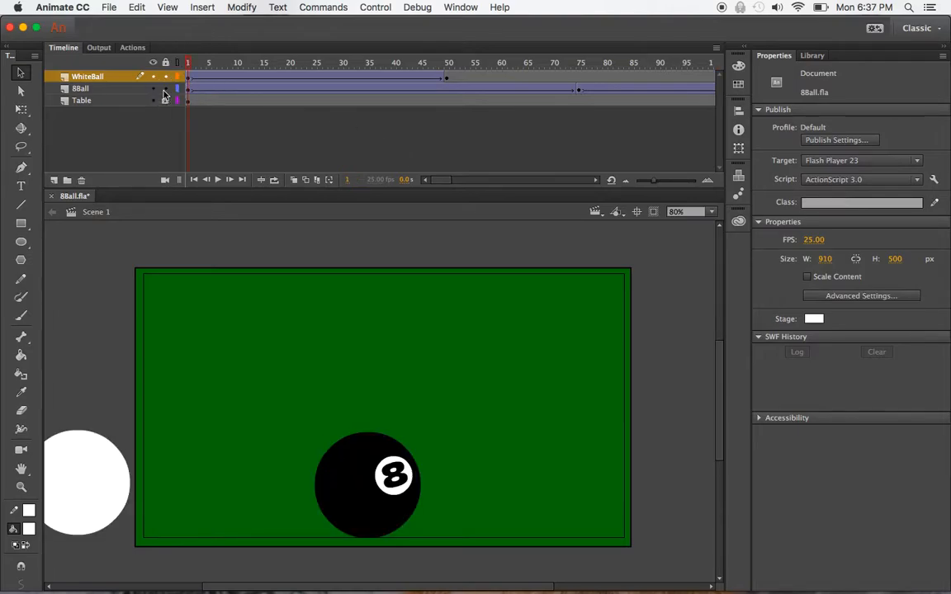
click(189, 90)
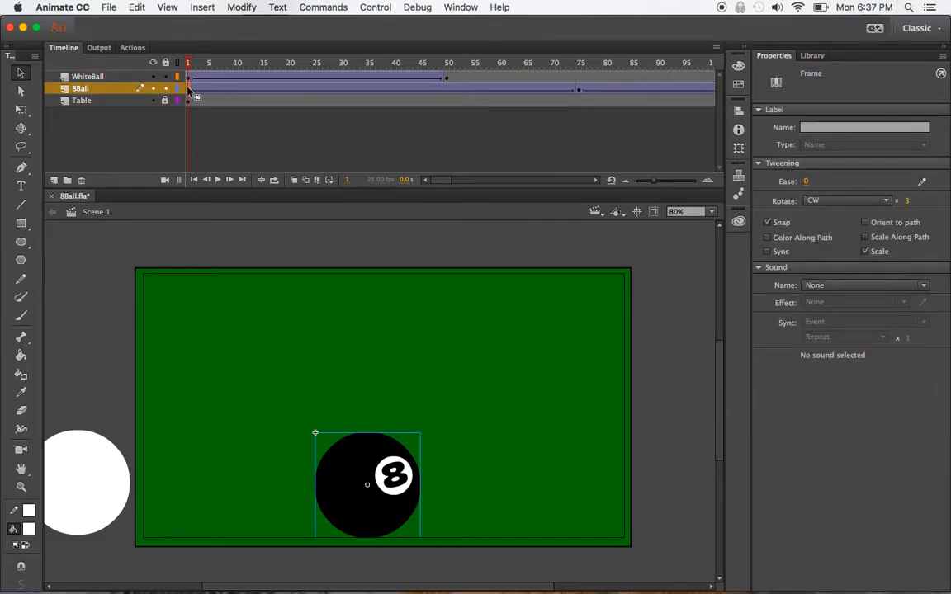
drag(189, 90, 447, 91)
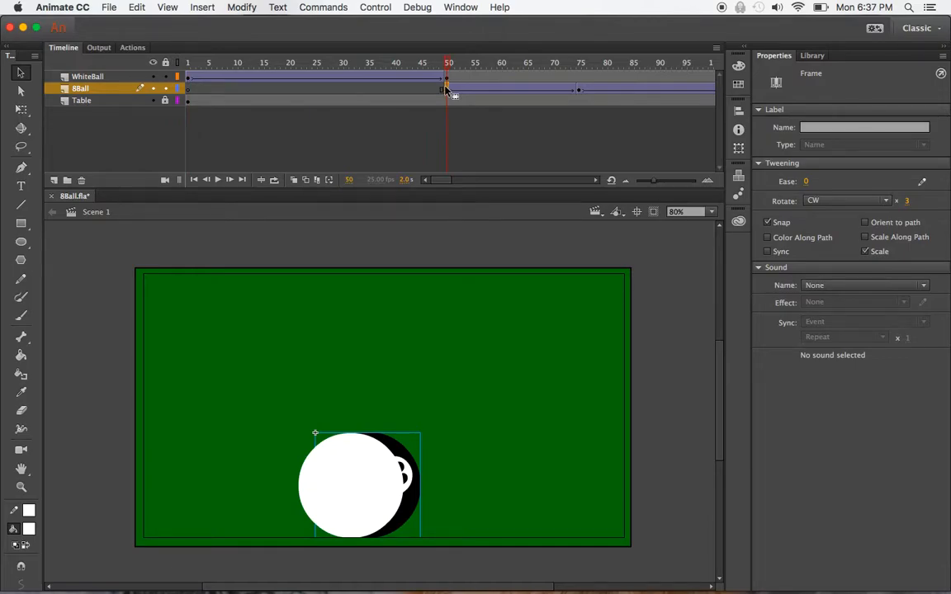
Move the white ball on frame 50 to about X 130, Y 304 so it touches the 8-ball's left side.
click(445, 91)
click(446, 77)
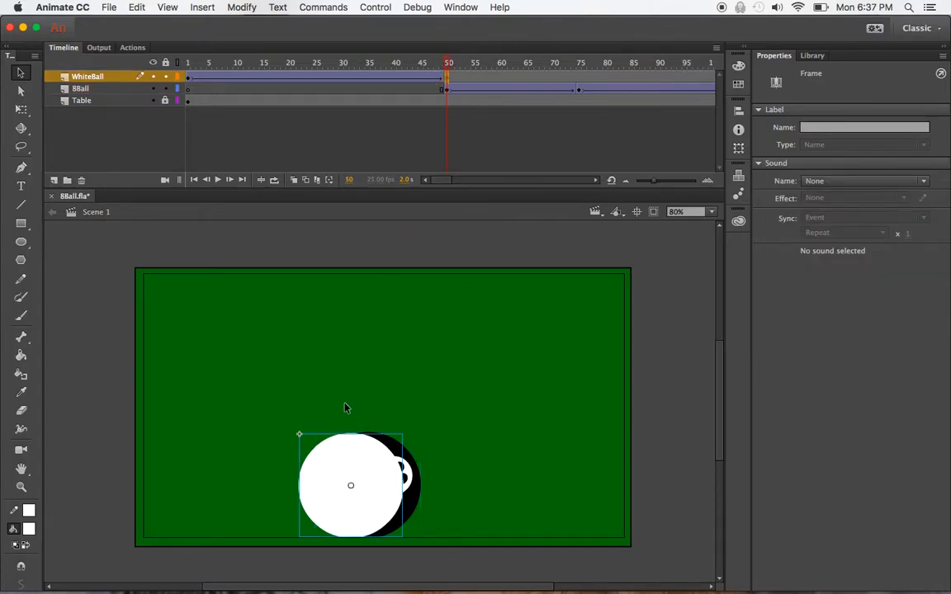
drag(382, 459, 291, 449)
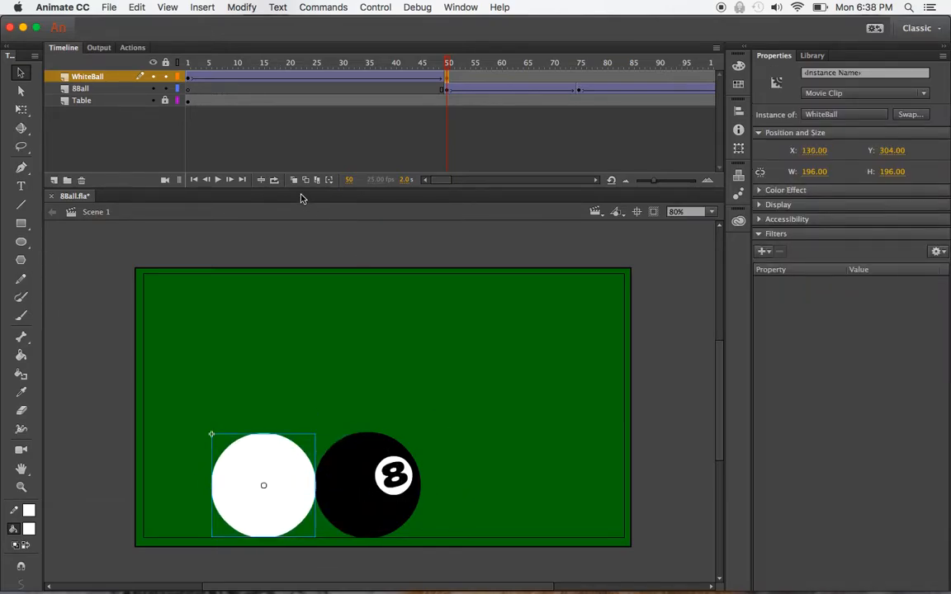
Play the animation from frame 1 to check how the white ball meets the 8-ball.
click(190, 66)
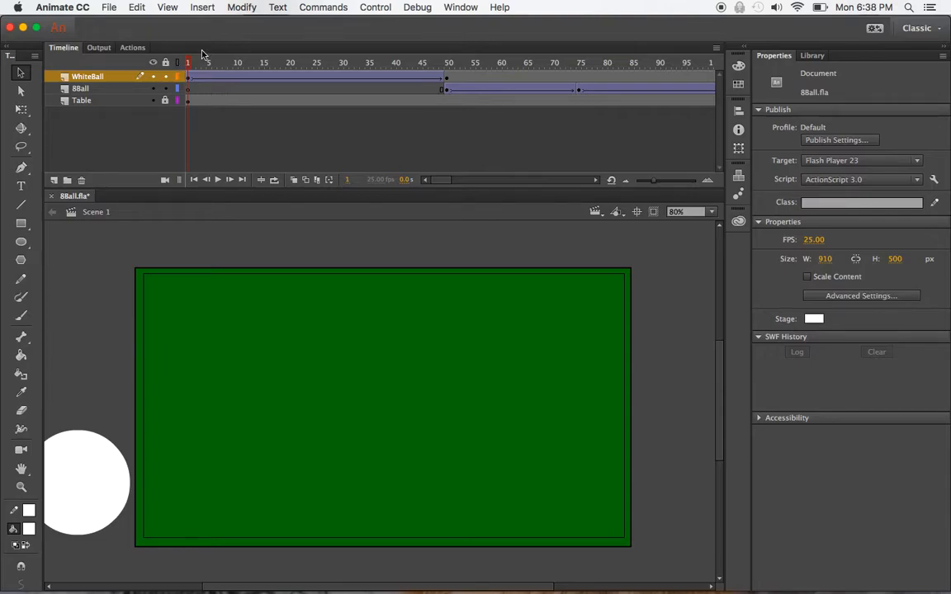
key(Return)
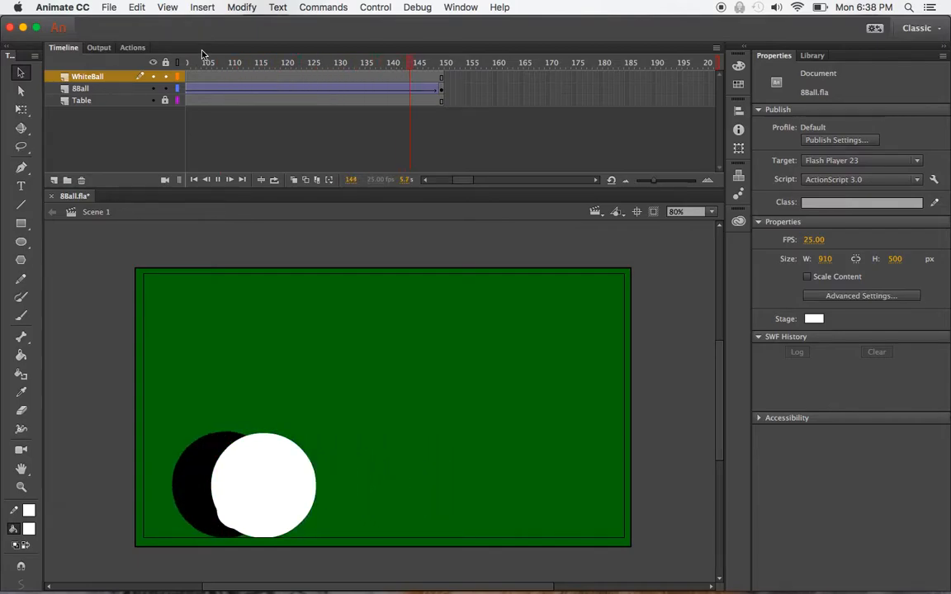
drag(456, 181, 411, 177)
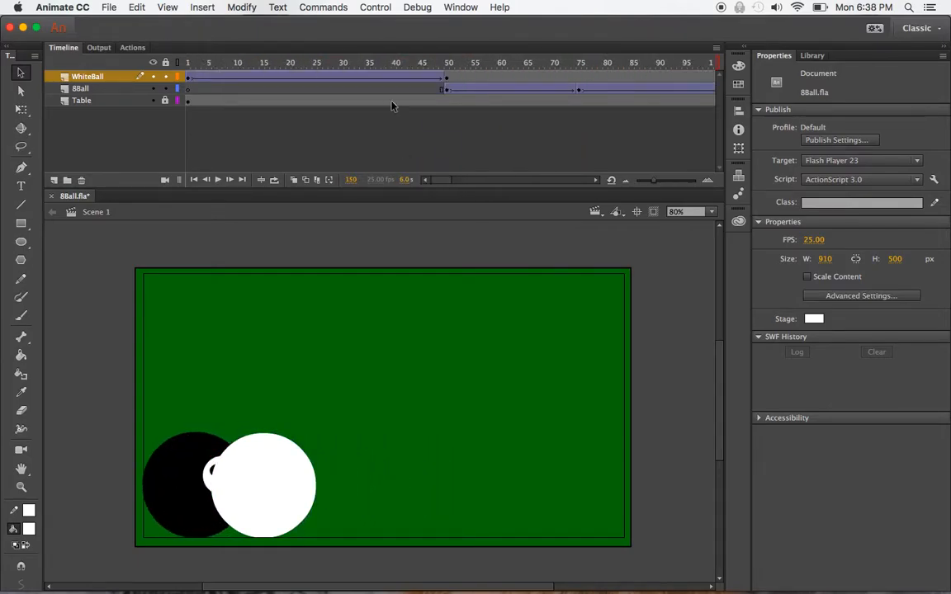
Copy the 8-ball from frame 50 and paste it in place on frame 1 of the 8Ball layer.
click(446, 91)
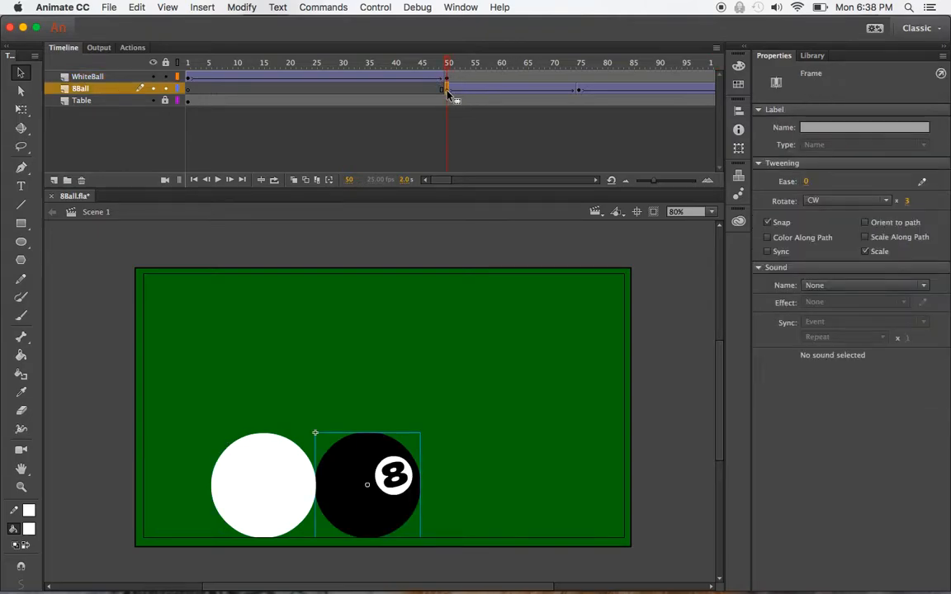
drag(341, 63, 446, 66)
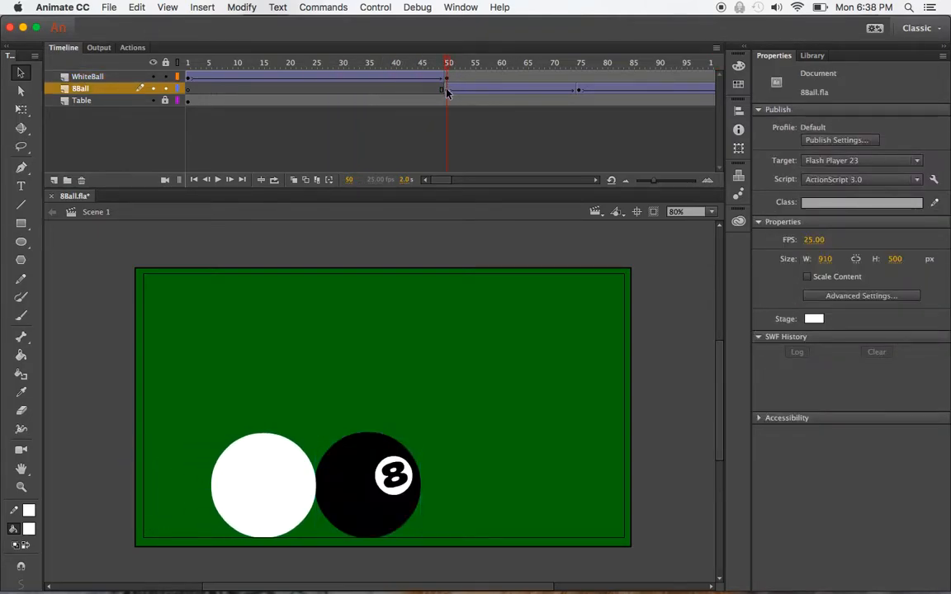
click(446, 91)
click(369, 453)
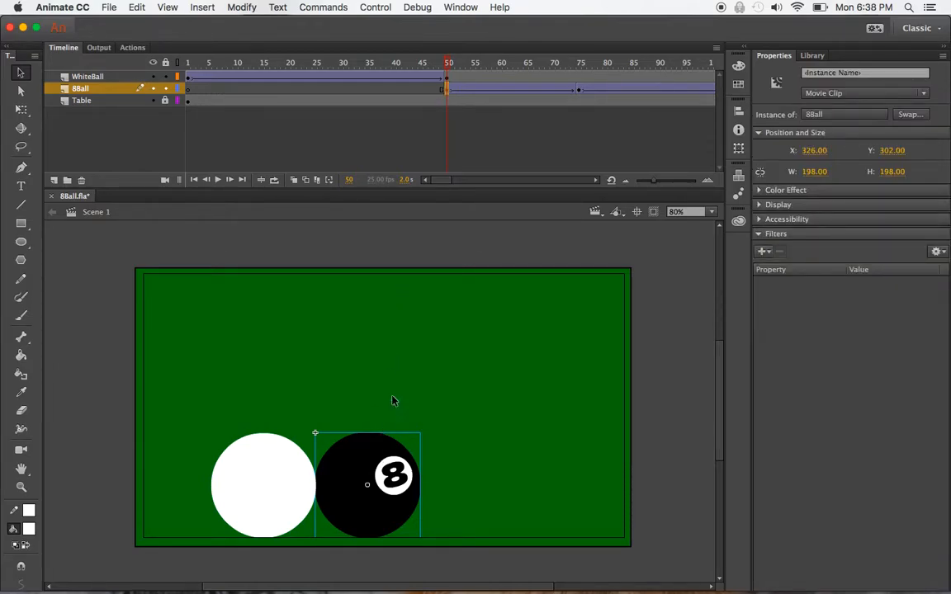
click(445, 90)
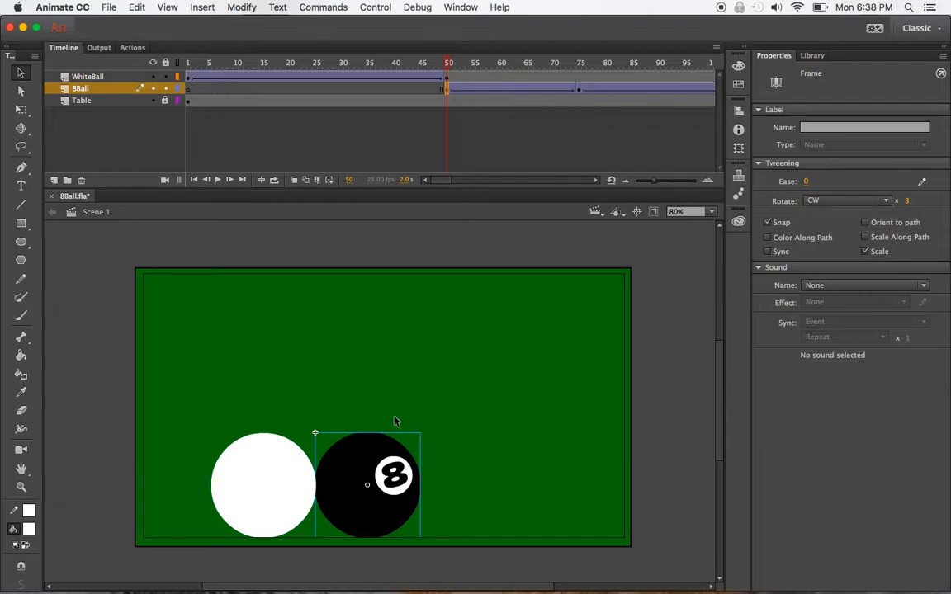
click(378, 450)
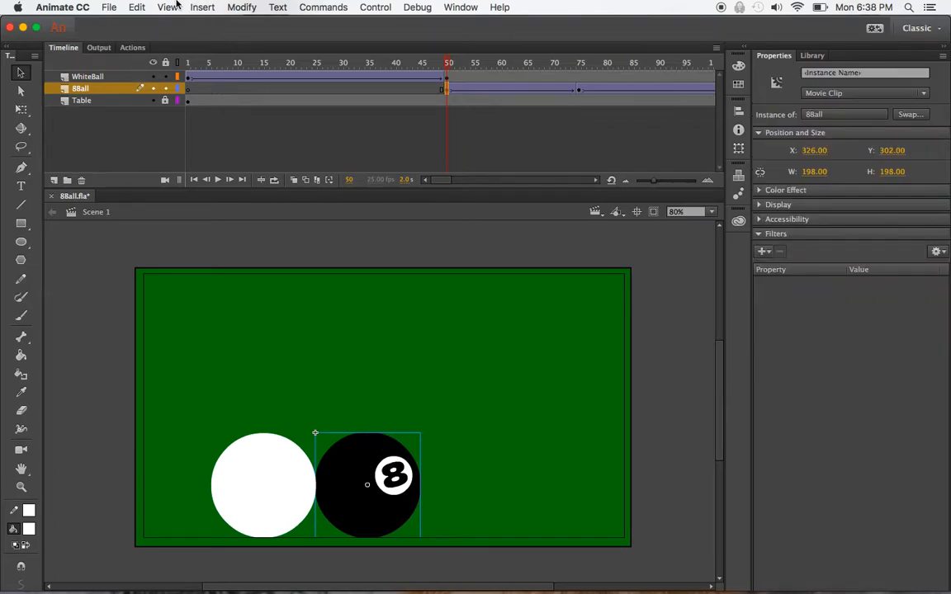
click(138, 7)
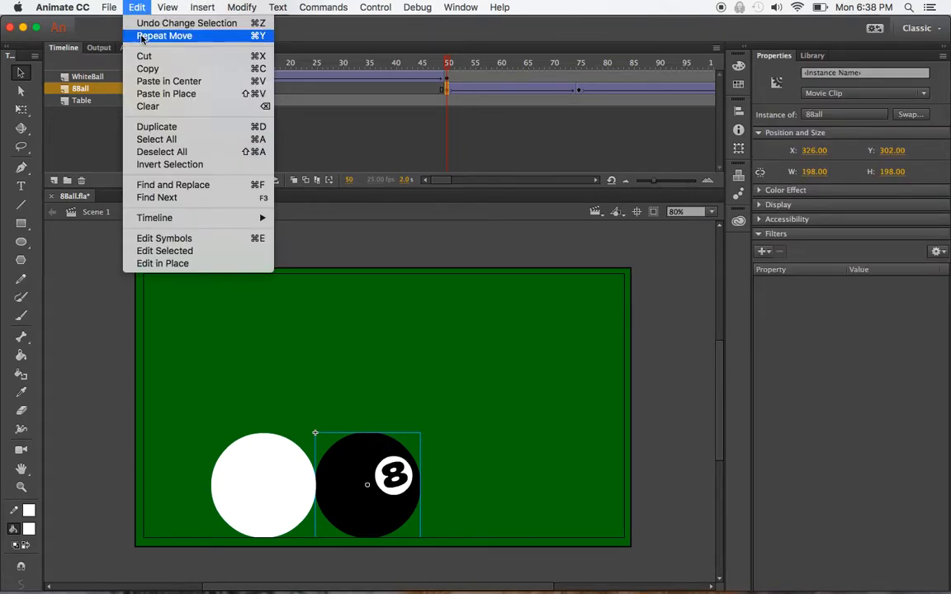
click(147, 70)
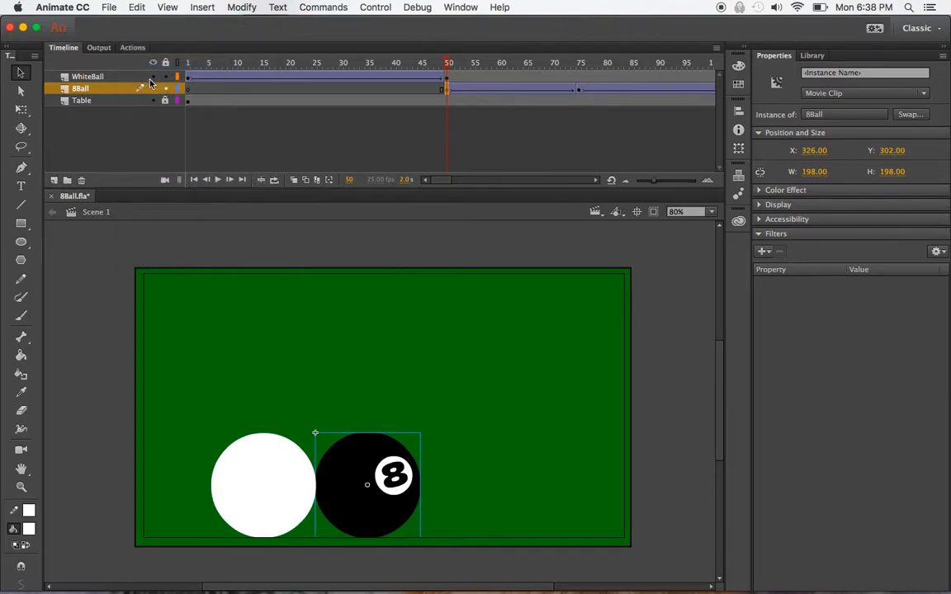
click(189, 88)
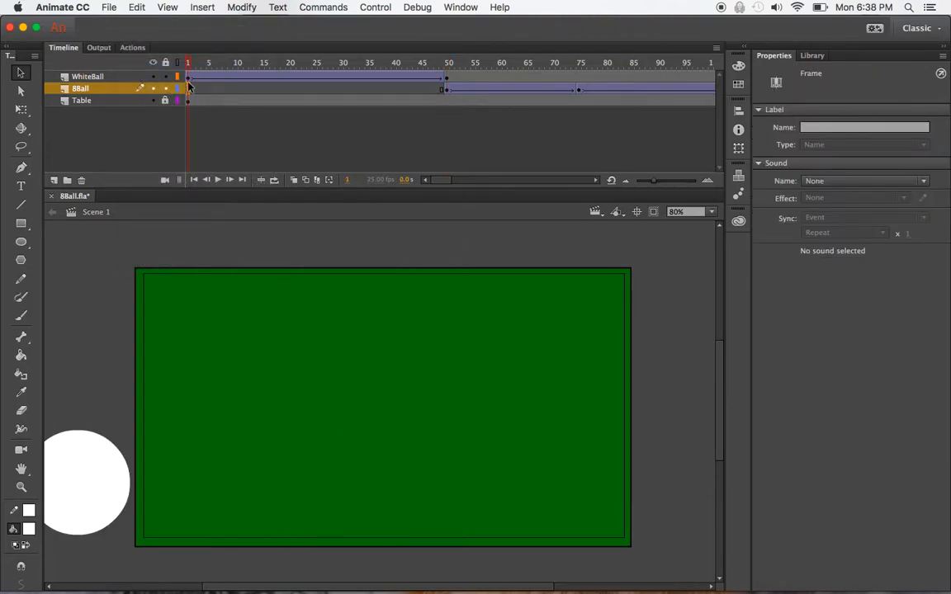
click(137, 8)
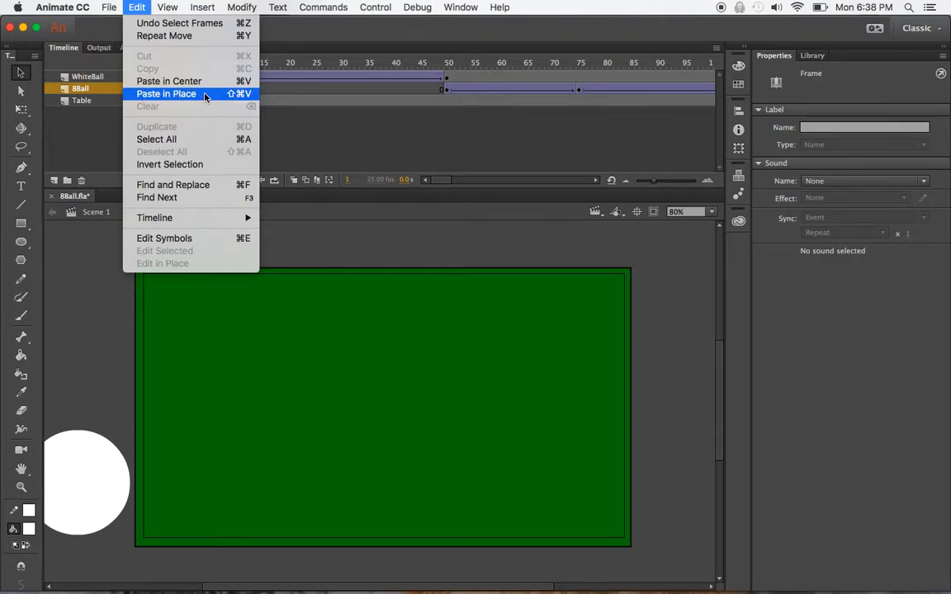
click(206, 95)
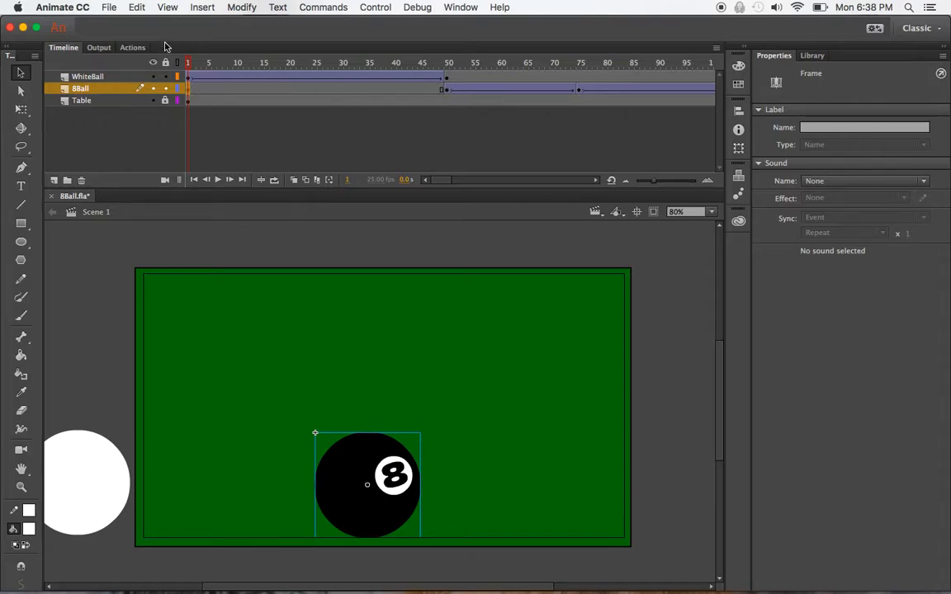
Play the animation and scrub to frame 115 to find where the returning 8-ball meets the white ball.
key(Return)
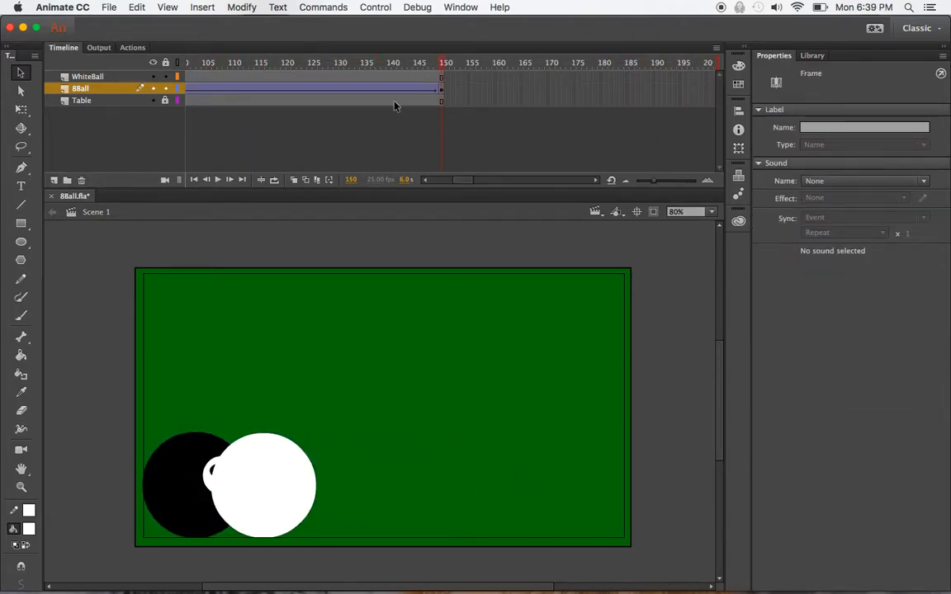
click(426, 180)
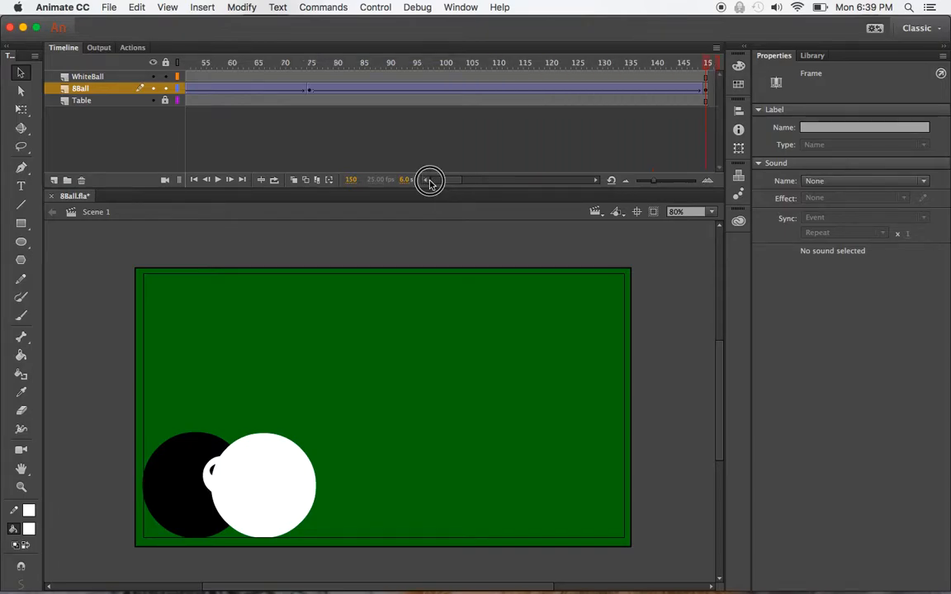
drag(276, 68, 627, 83)
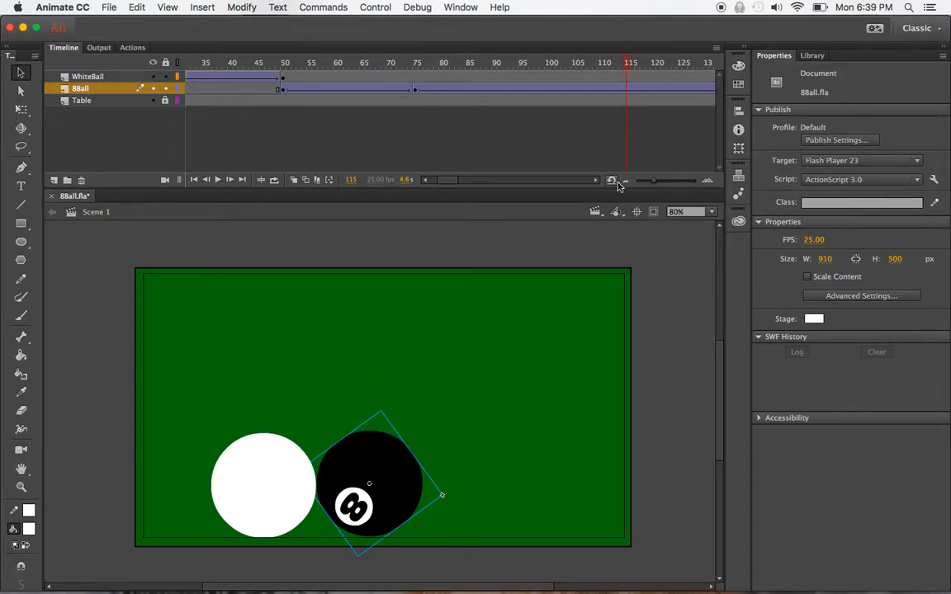
Insert a keyframe at frame 115 of the WhiteBall layer.
click(627, 78)
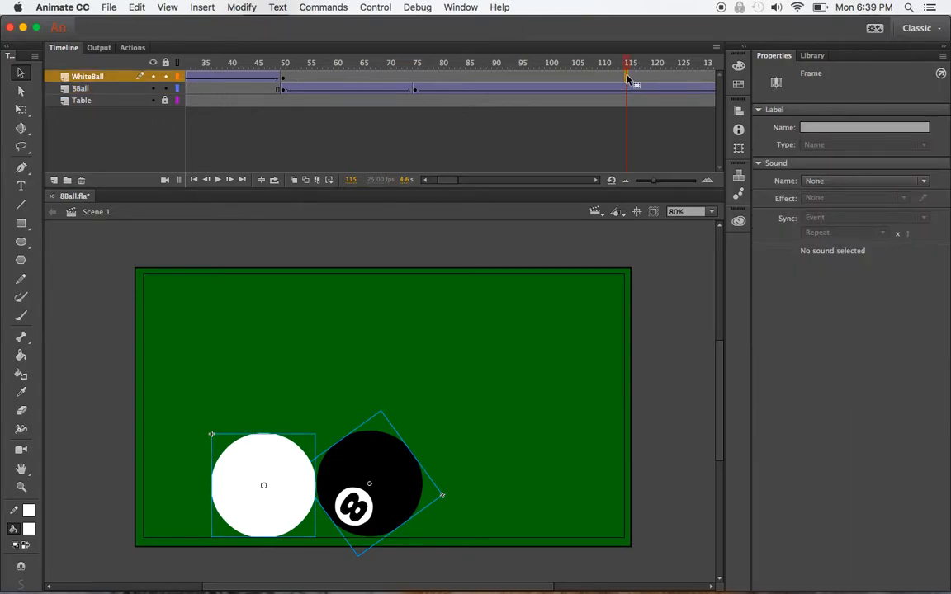
right_click(627, 78)
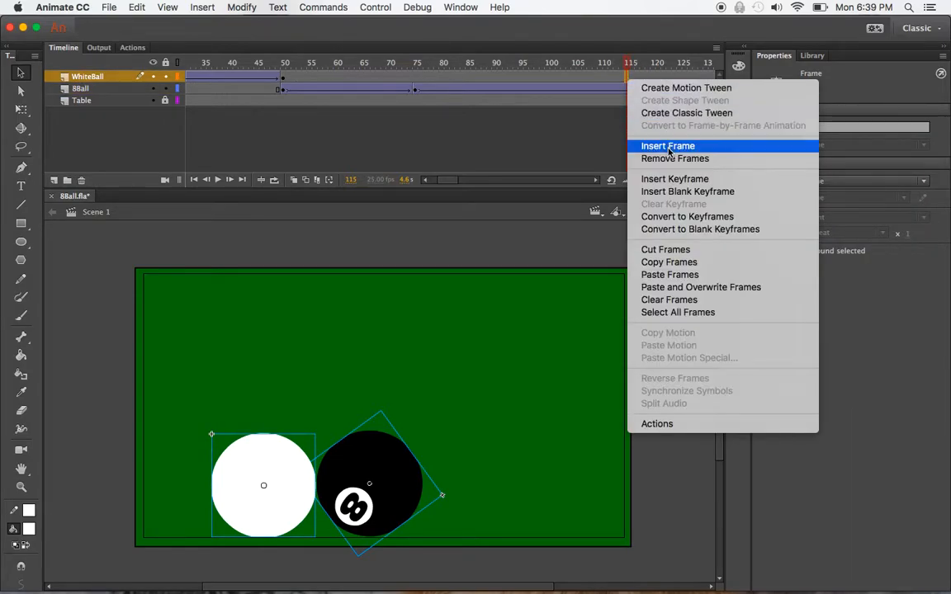
click(669, 181)
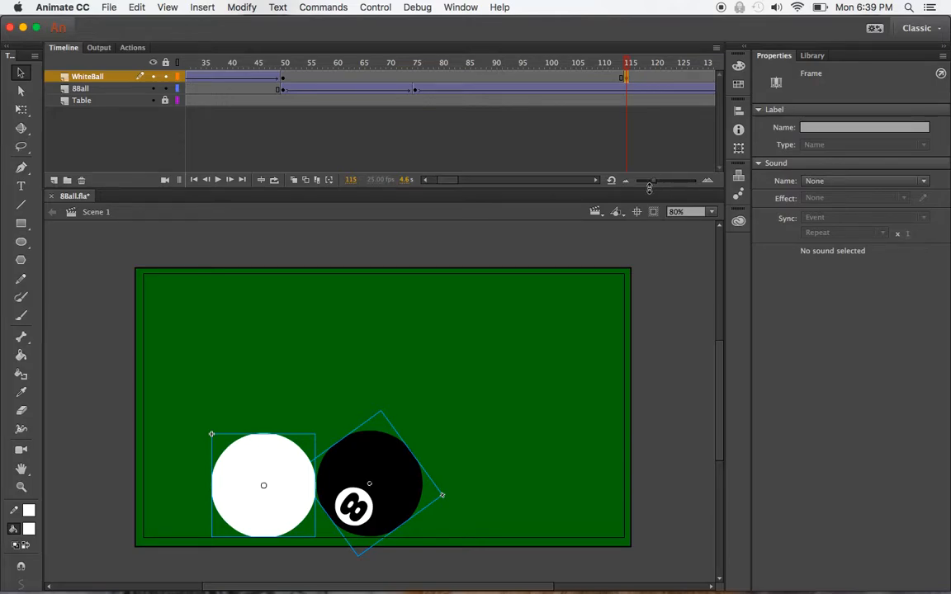
Insert a keyframe at frame 150 of the WhiteBall layer and move the white ball off stage to about X -220, Y 302.
click(596, 180)
click(596, 180)
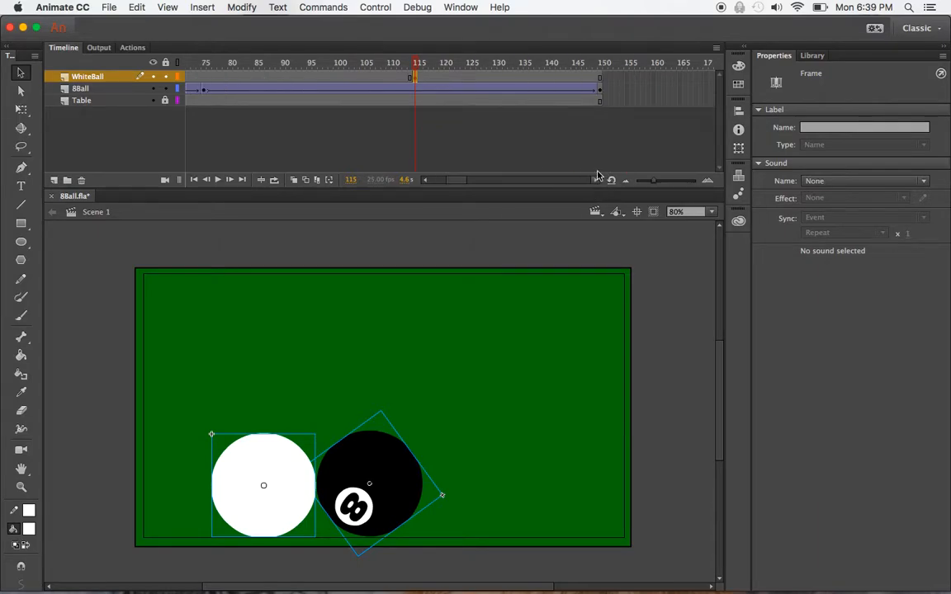
right_click(600, 77)
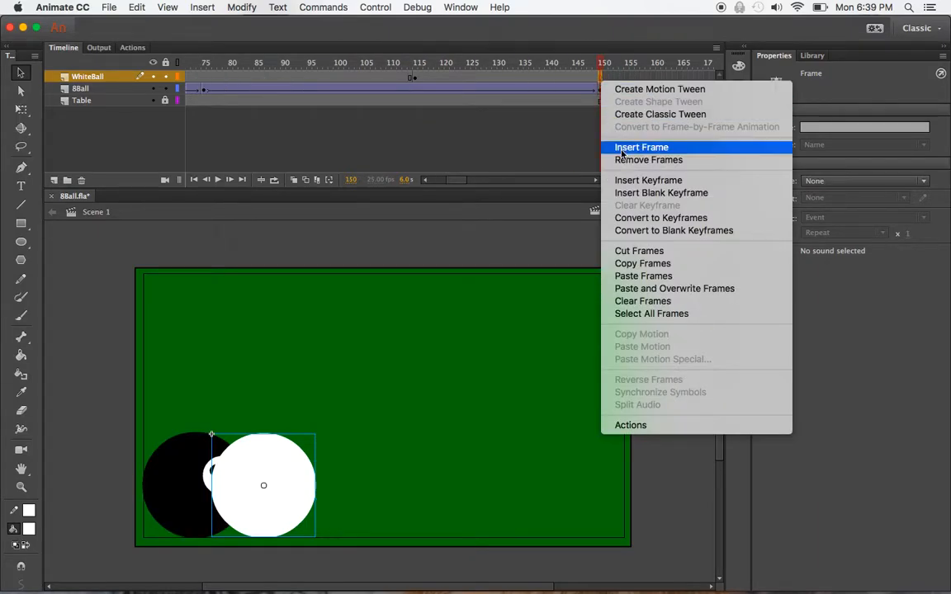
click(623, 181)
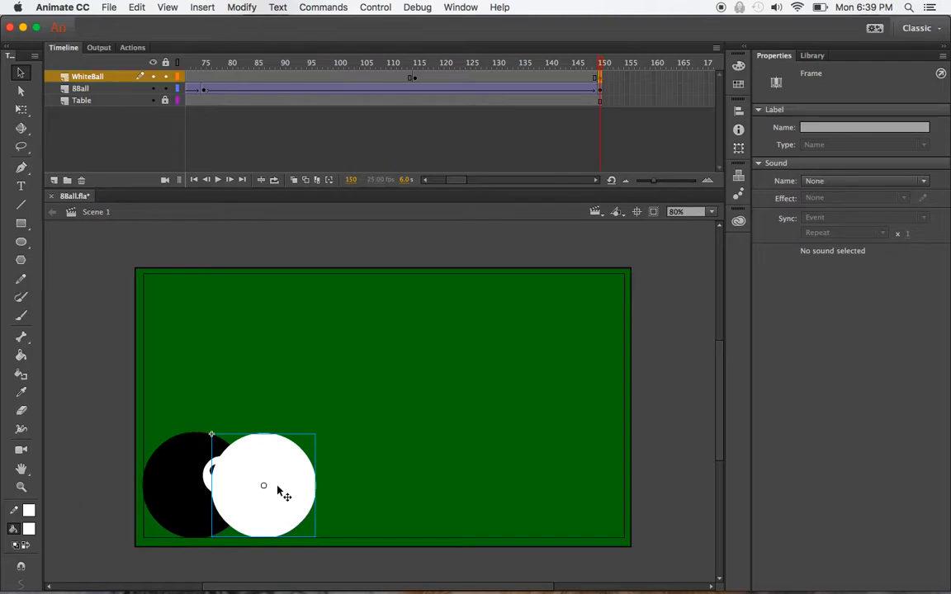
drag(286, 483, 99, 478)
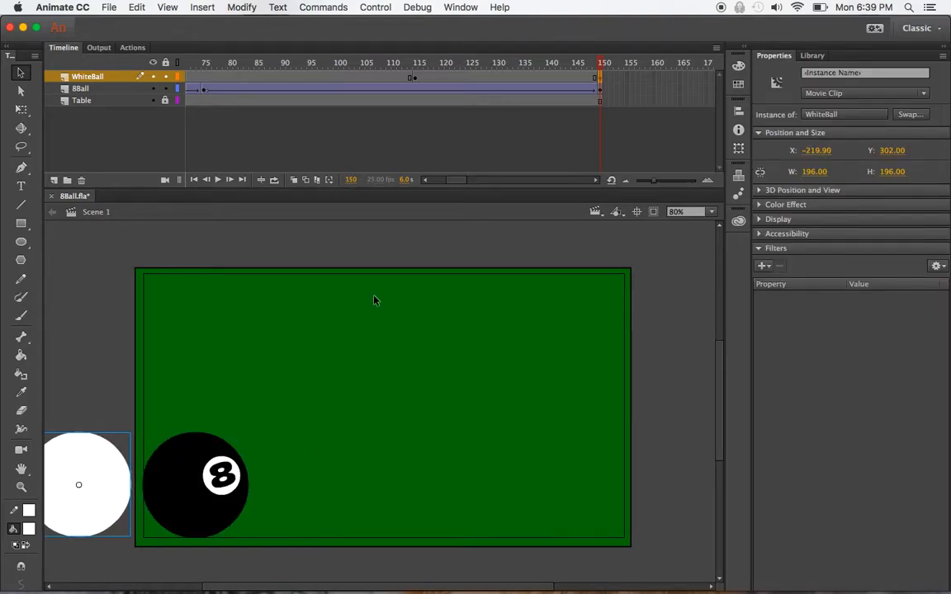
Create a classic tween between frames 115 and 150 of the WhiteBall layer.
click(412, 77)
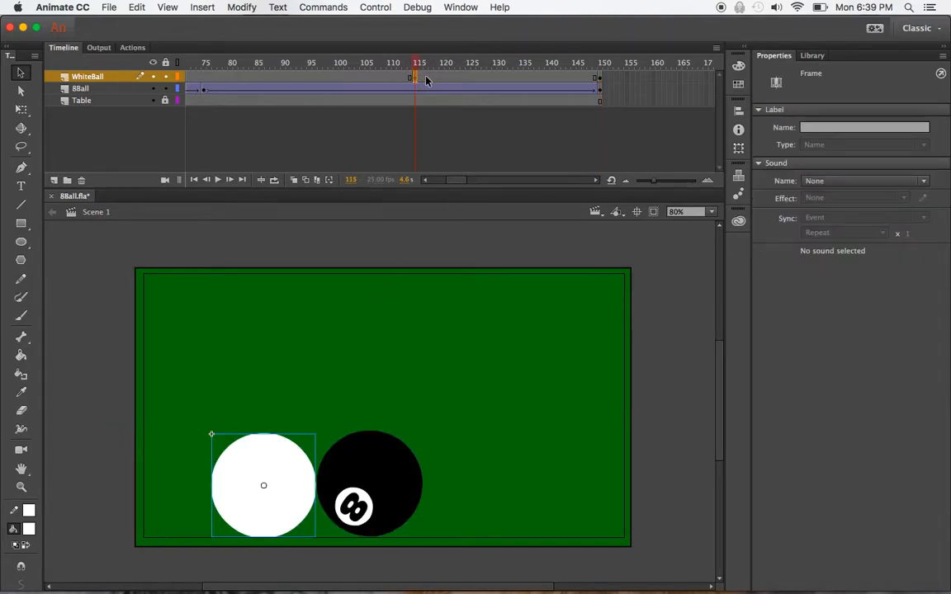
click(600, 78)
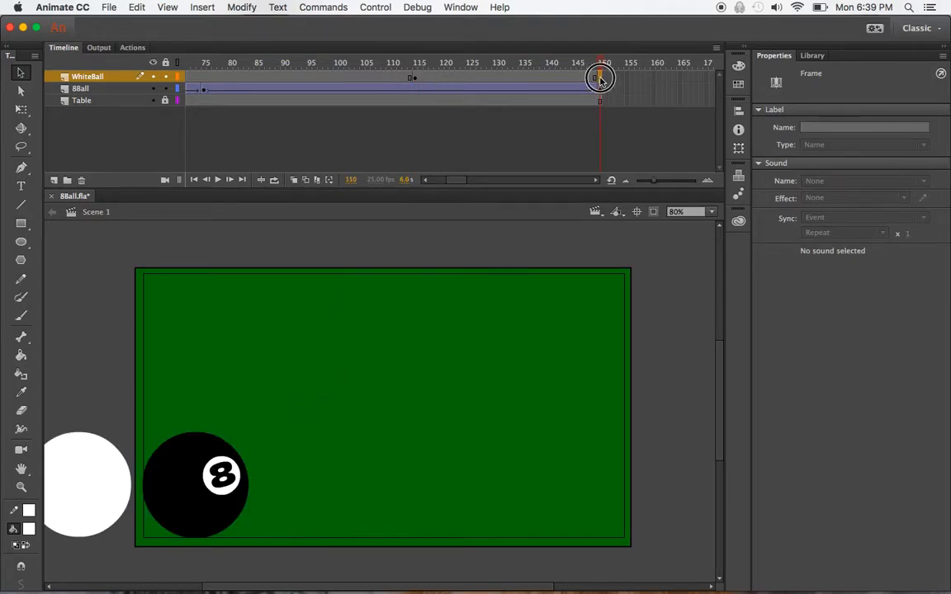
right_click(505, 80)
click(521, 115)
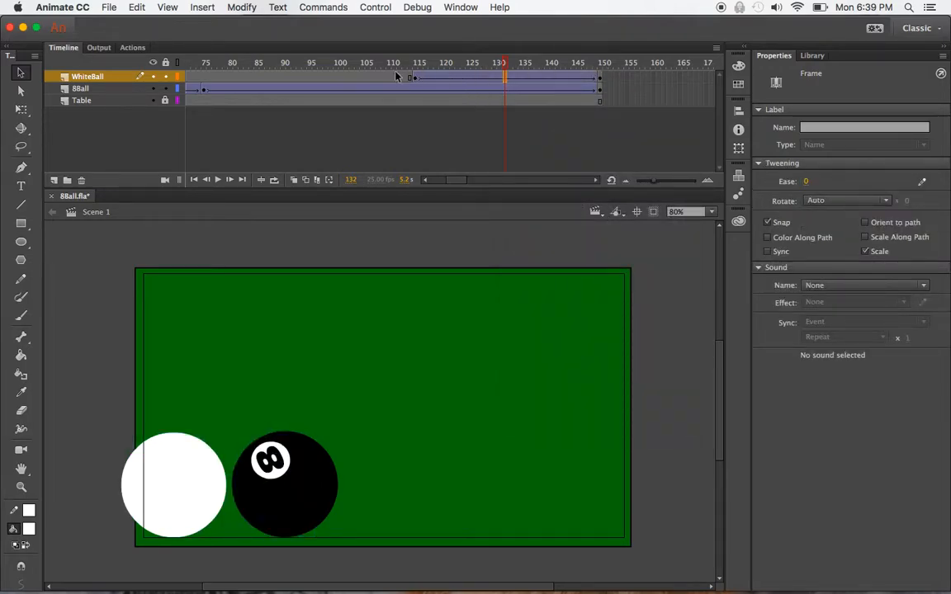
Scrub through the frames between the two collisions and play the whole animation from frame 1.
scroll(450, 183, left, 5)
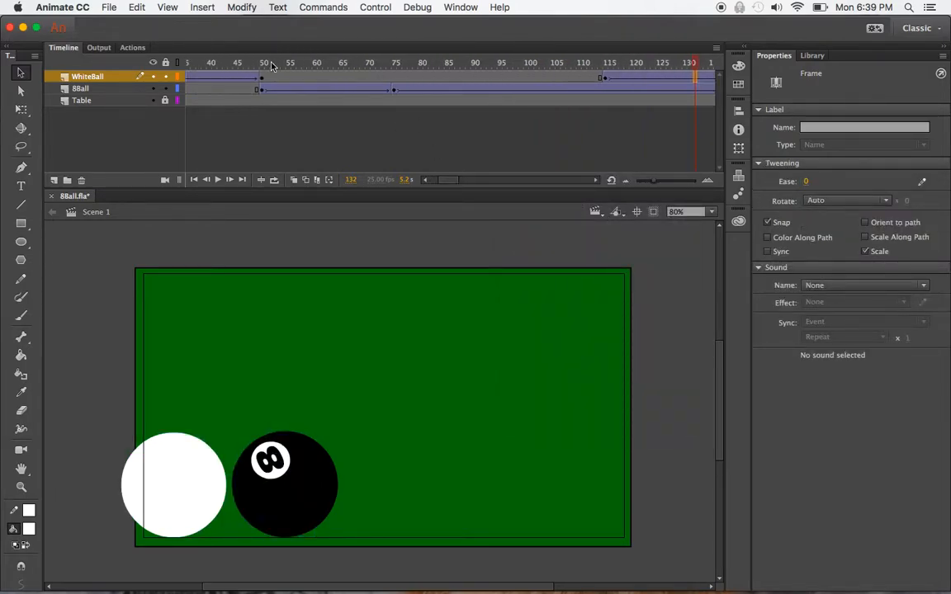
drag(261, 66, 588, 80)
drag(603, 80, 85, 64)
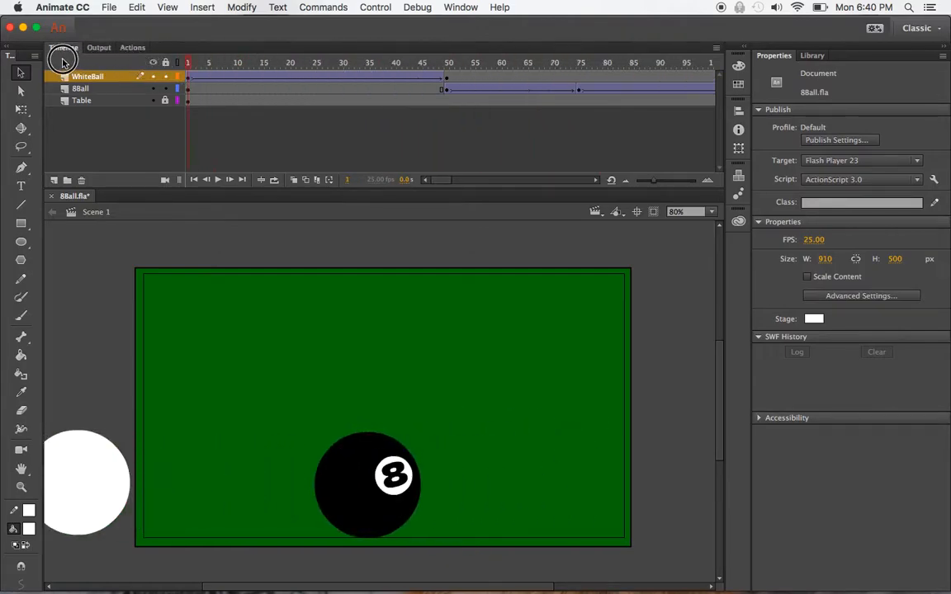
key(Return)
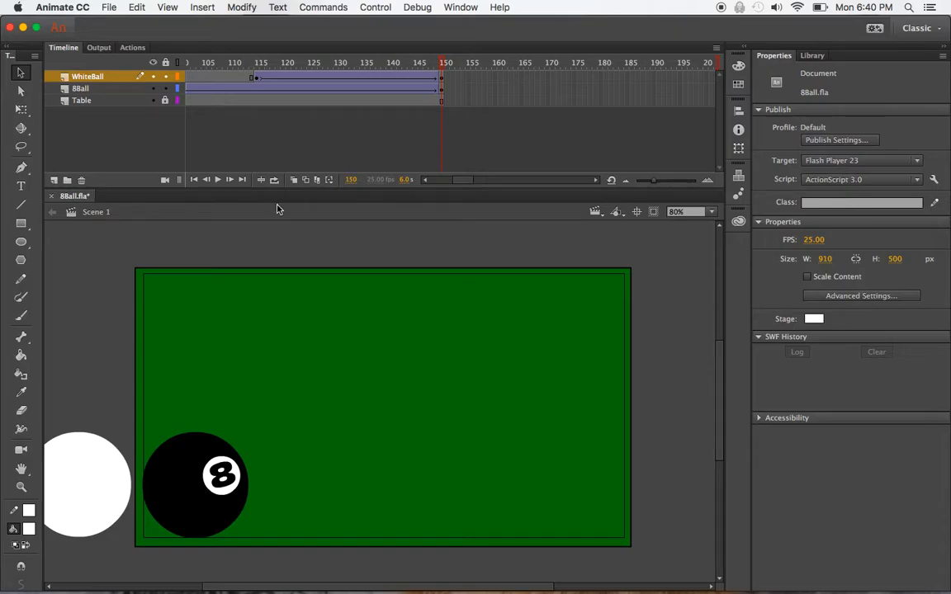
click(425, 180)
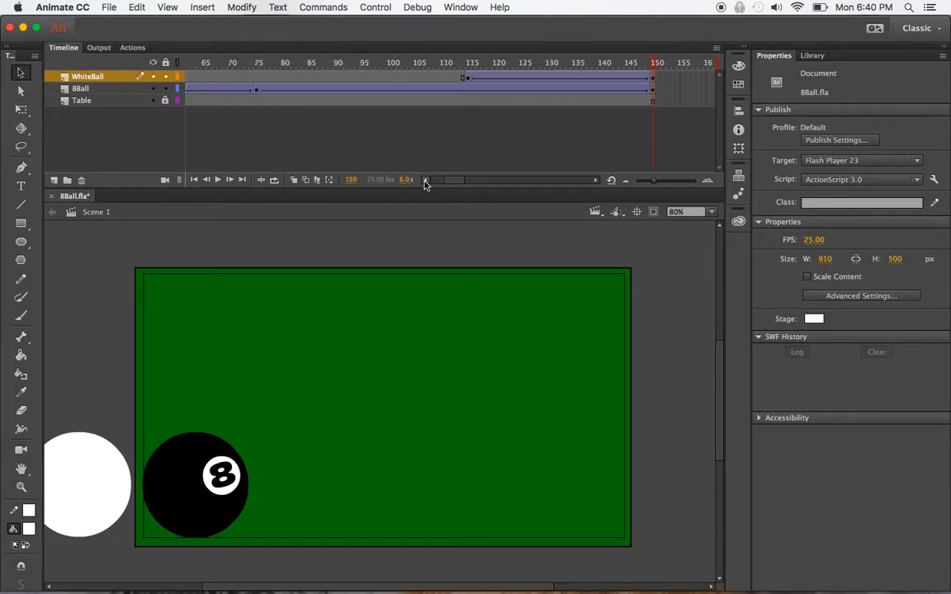
Move the 8Ball layer's last keyframe to frame 115 and place the 8-ball at X 326, Y 304 against the white ball's right side.
drag(344, 63, 525, 66)
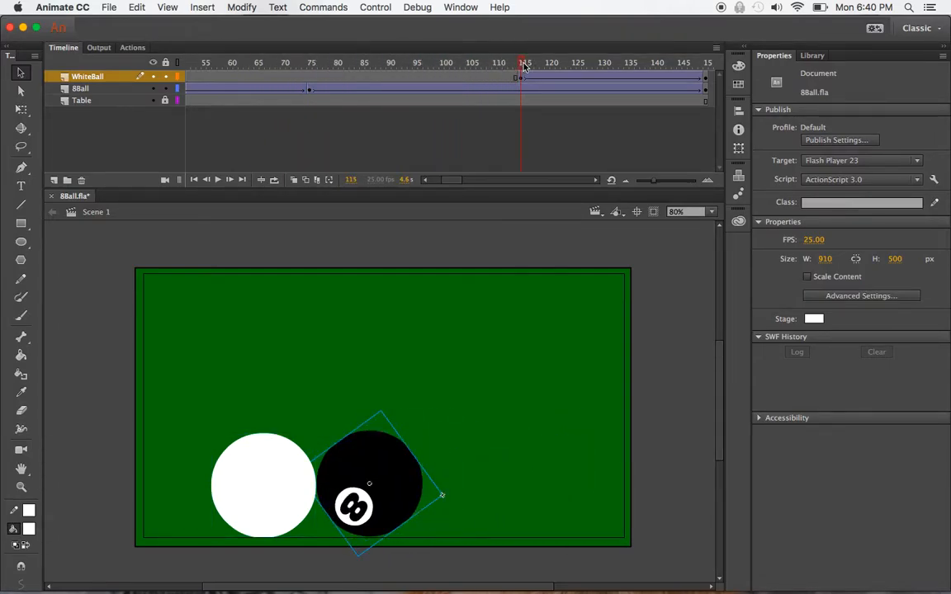
click(597, 181)
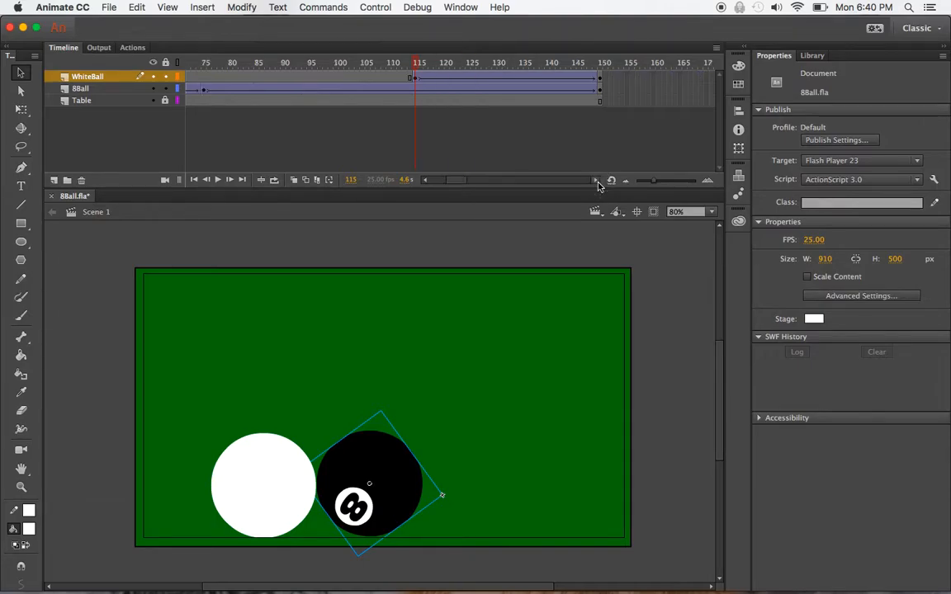
click(600, 90)
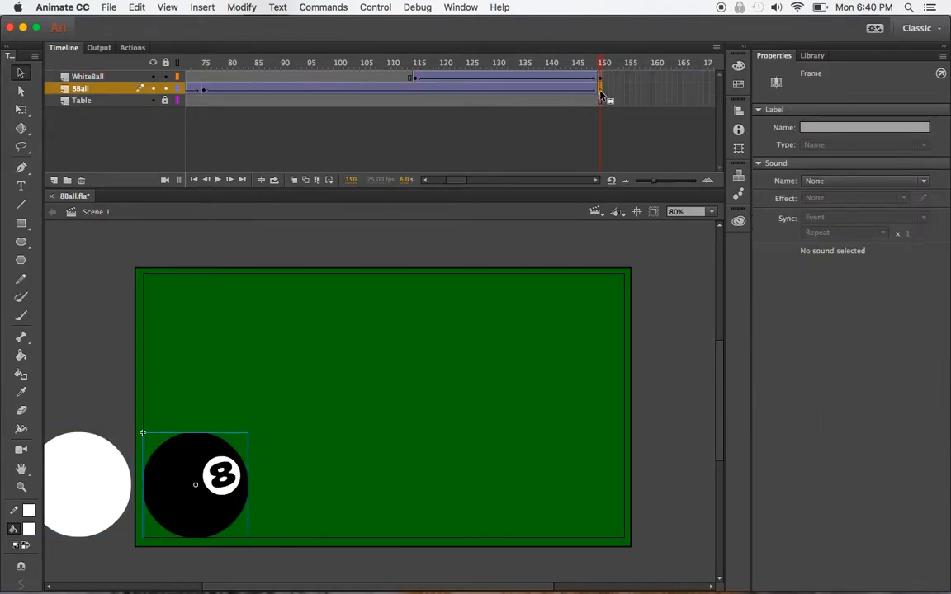
drag(602, 95, 419, 91)
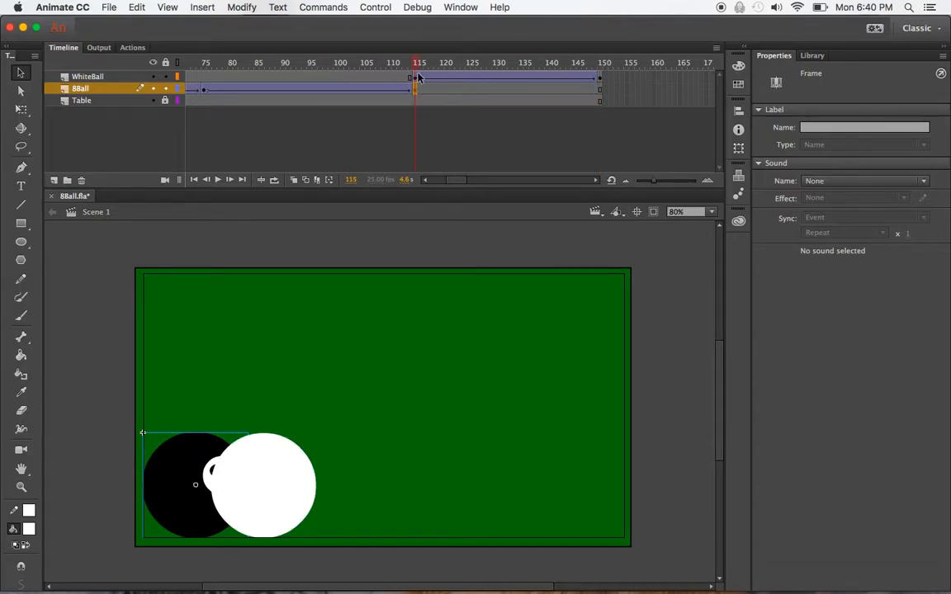
drag(194, 448, 359, 473)
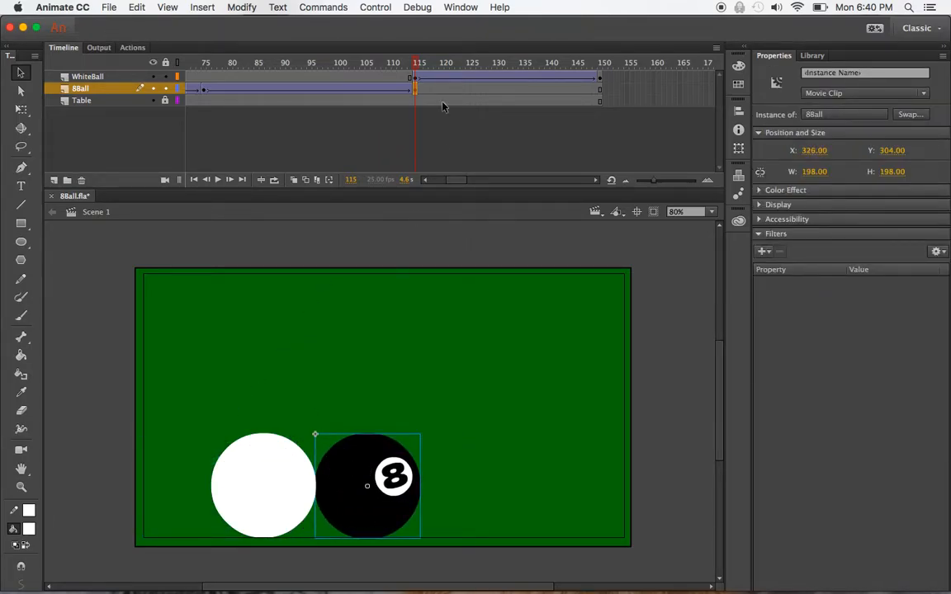
Play the animation from the start, test the movie inside Animate, and close the preview.
drag(419, 71, 4, 80)
key(Return)
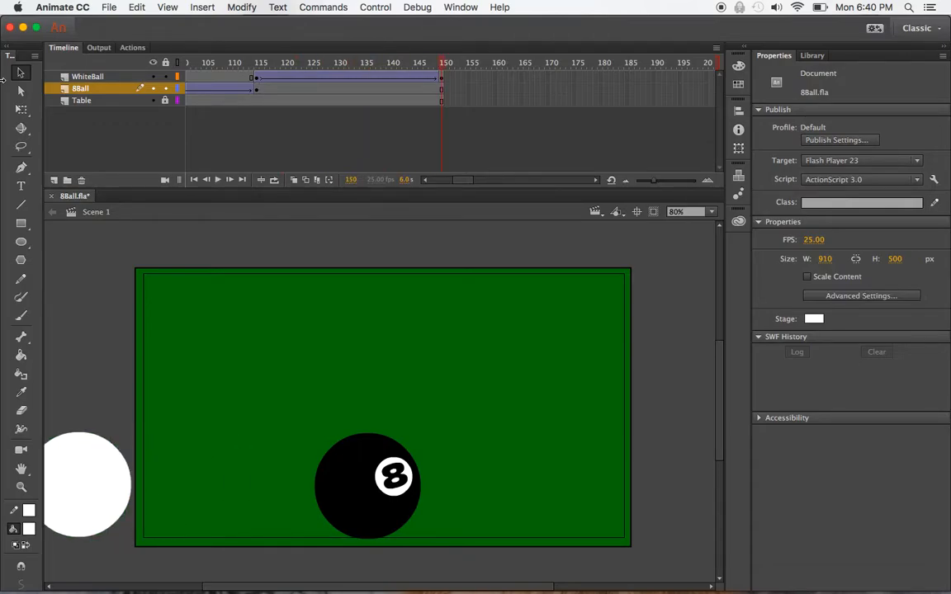
click(377, 7)
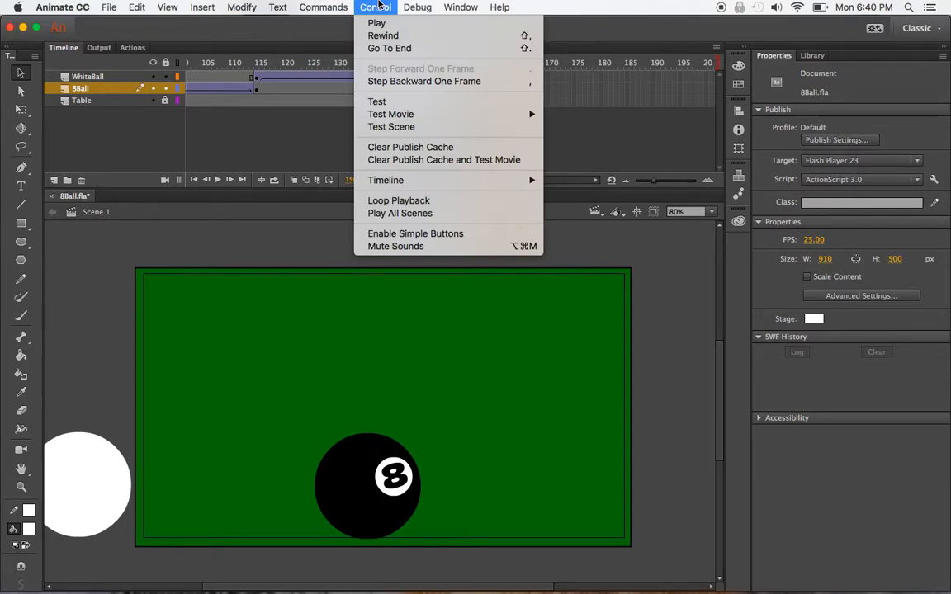
mouse_move(430, 115)
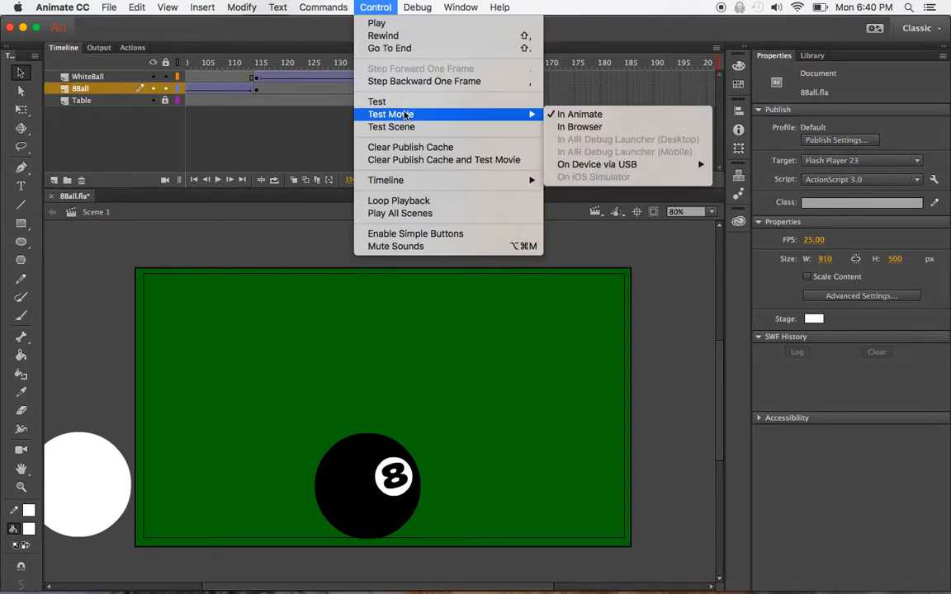
click(584, 120)
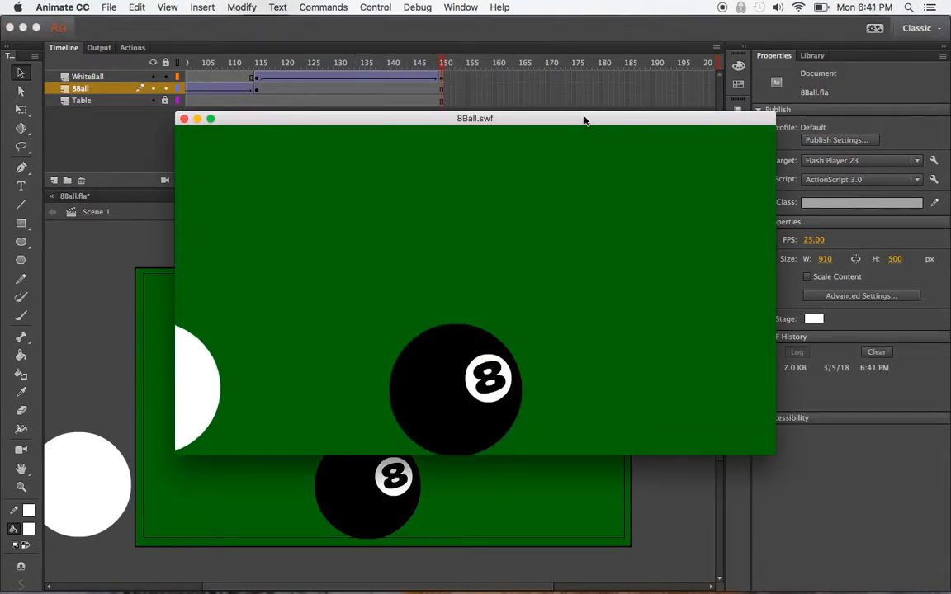
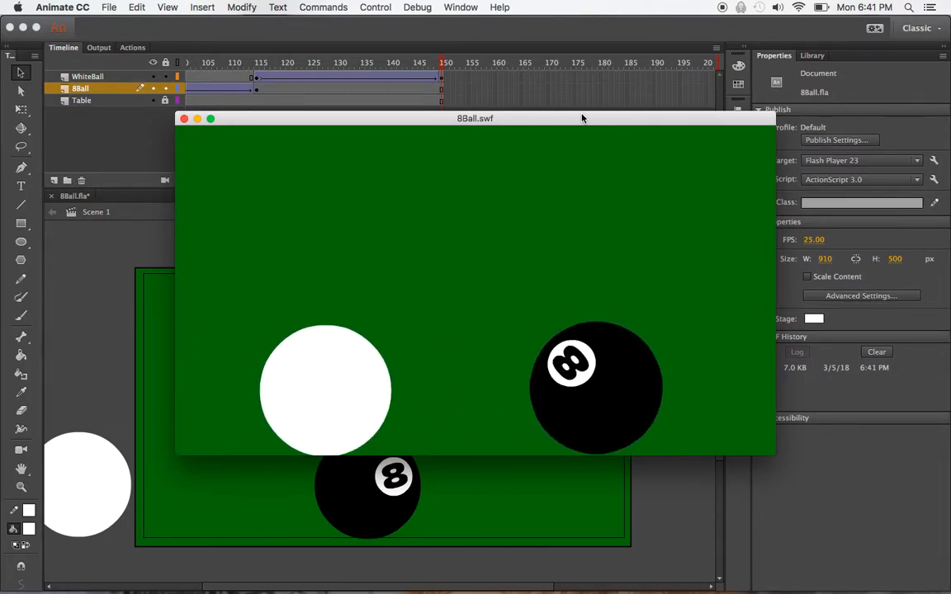
key(super+w)
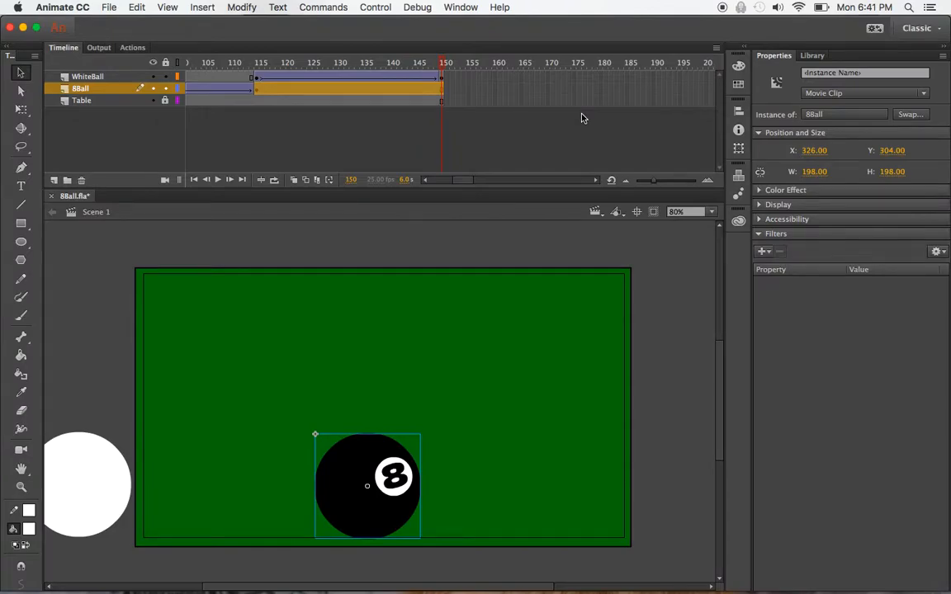
click(486, 257)
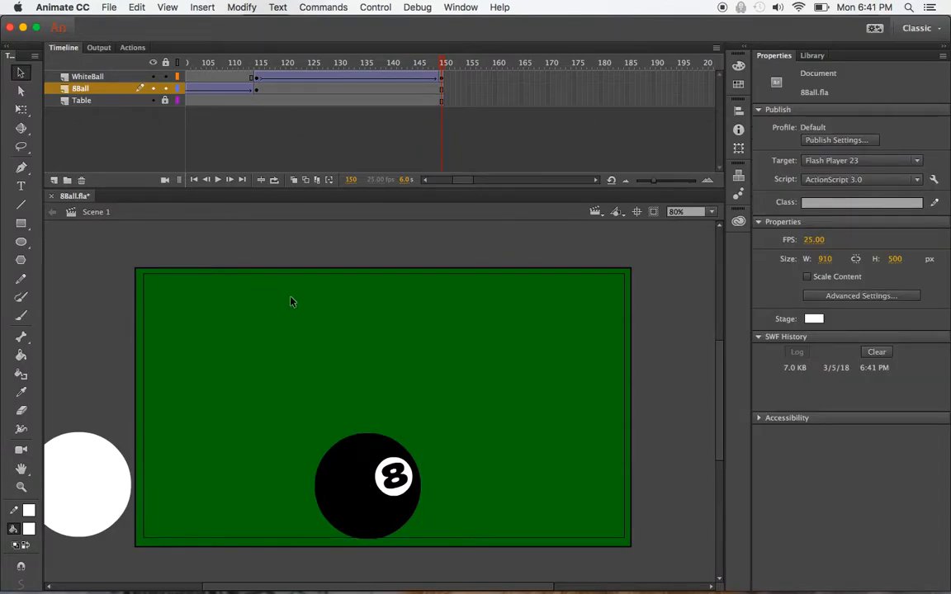
Open the WhiteBall symbol for editing, add a layer above the ball, and name the layers Whiteball and ChalkMark.
drag(313, 69, 257, 66)
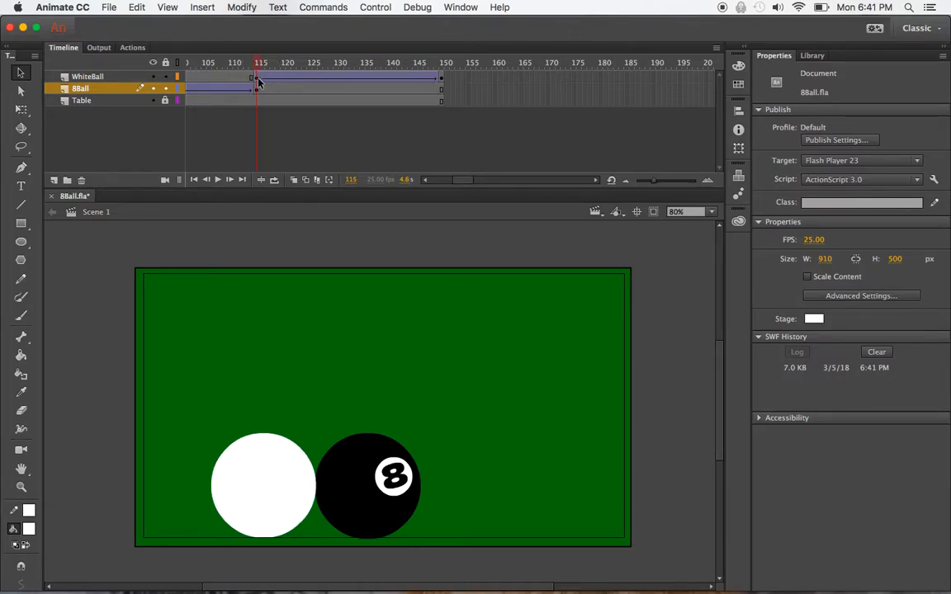
click(257, 76)
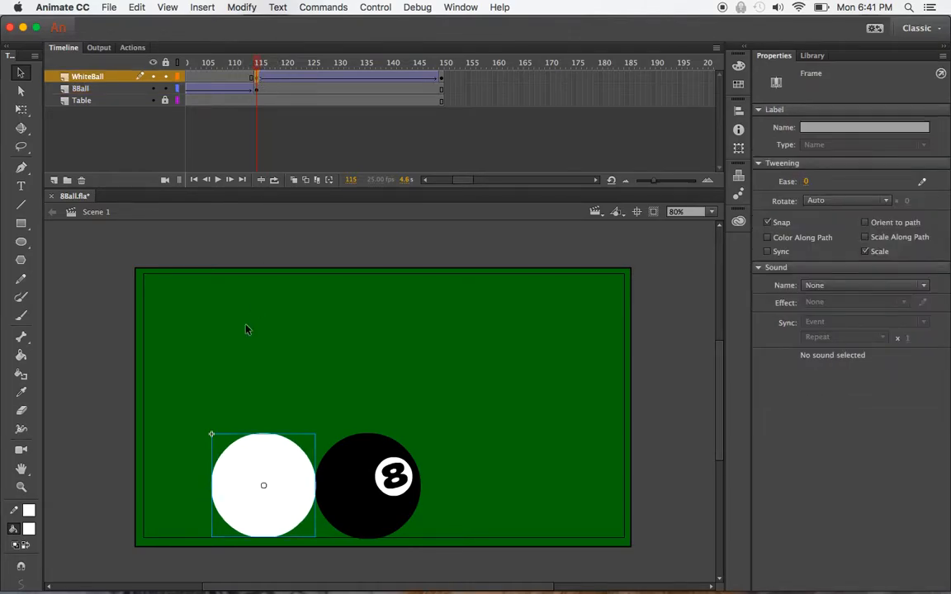
double_click(294, 474)
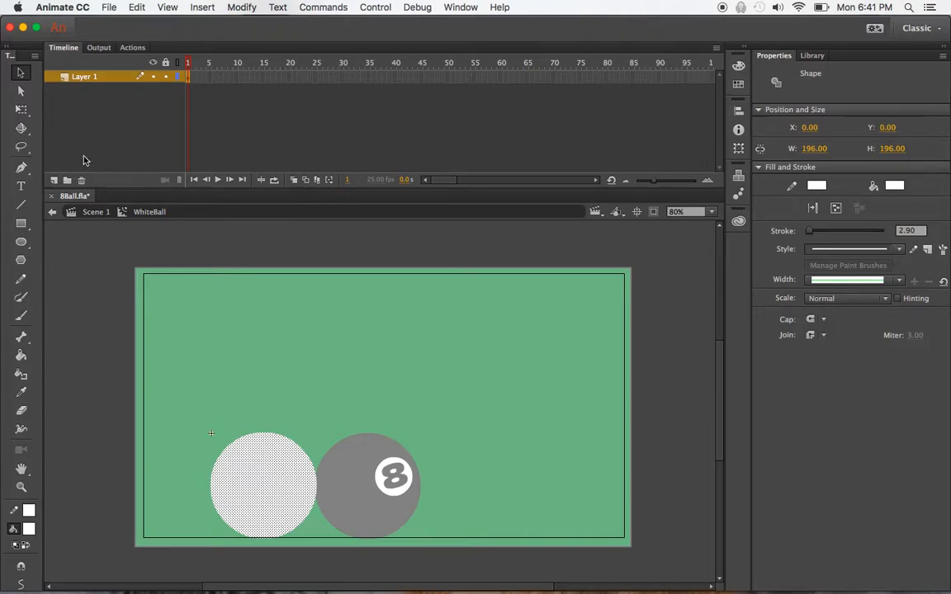
click(55, 181)
double_click(85, 90)
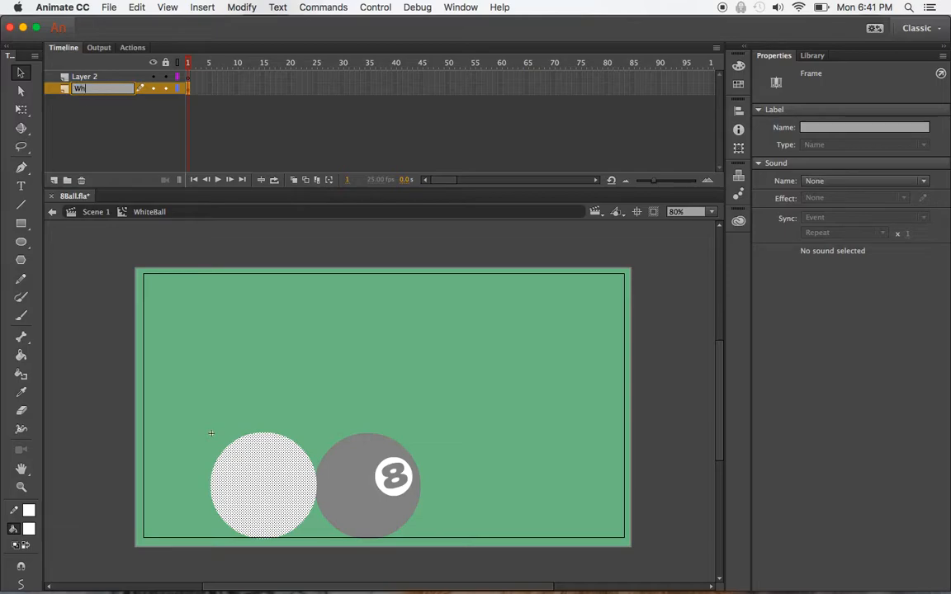
text(Whiteball)
key(Return)
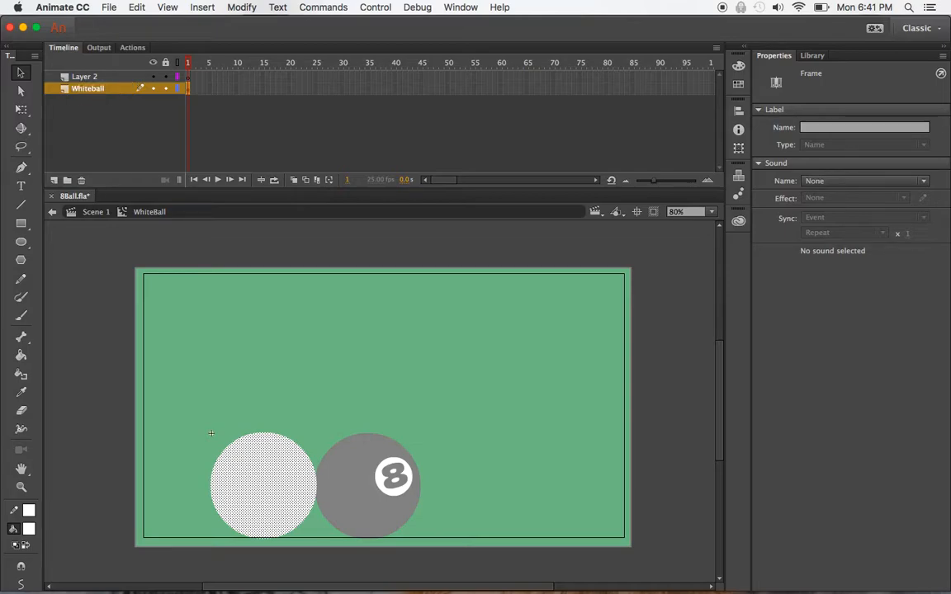
double_click(88, 77)
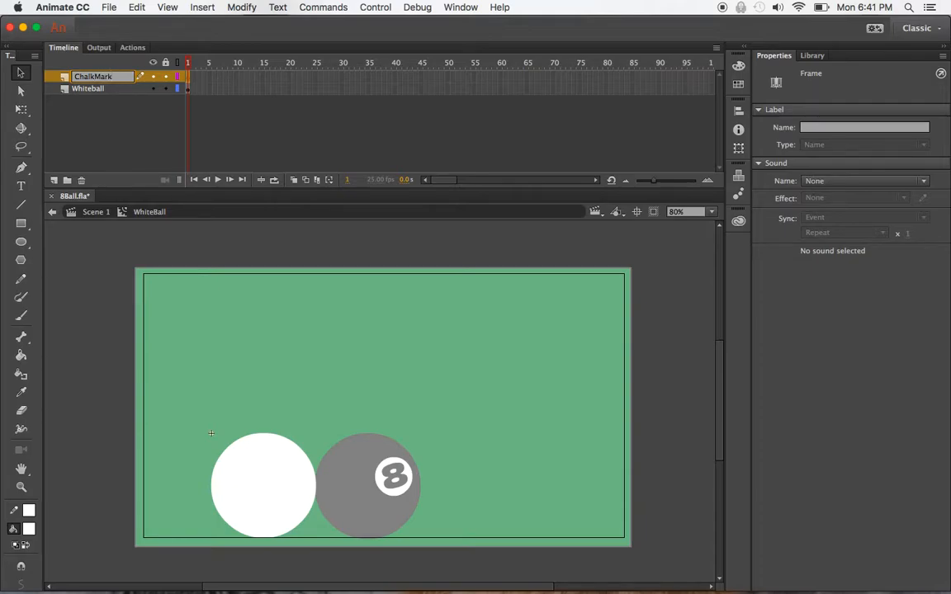
key(Return)
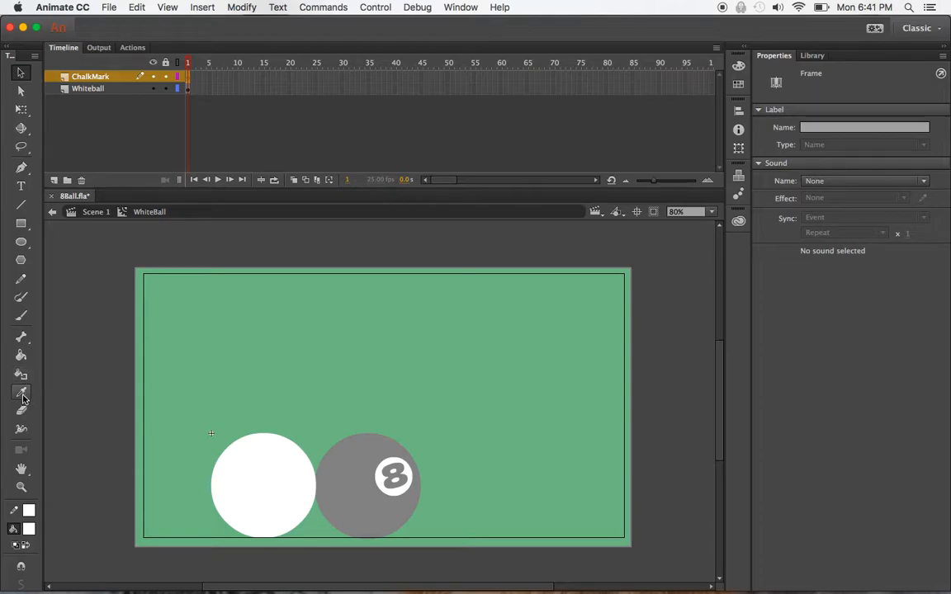
Paint a small light-blue starburst near the white ball's top on the ChalkMark layer with the Brush tool, and return to Scene 1.
click(21, 317)
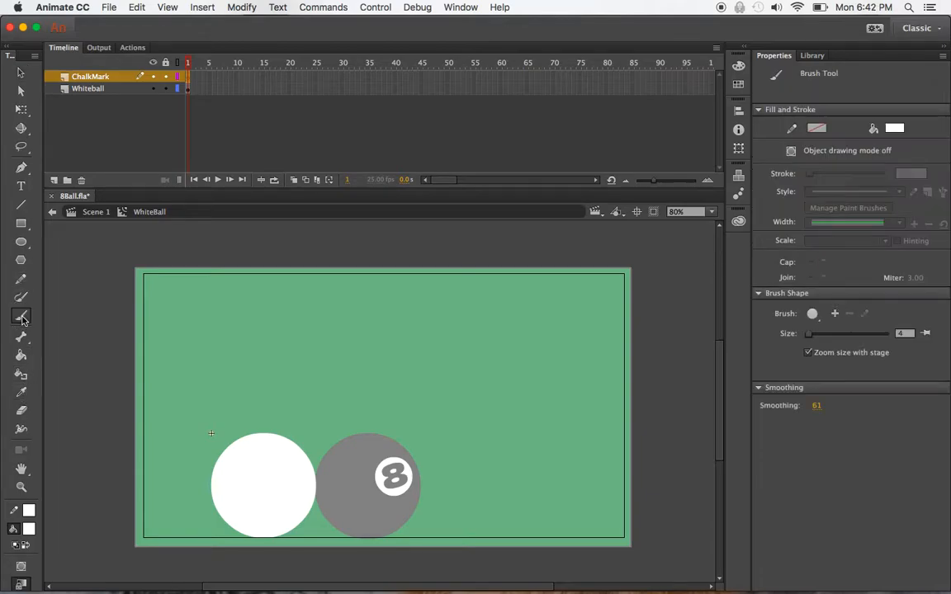
click(32, 532)
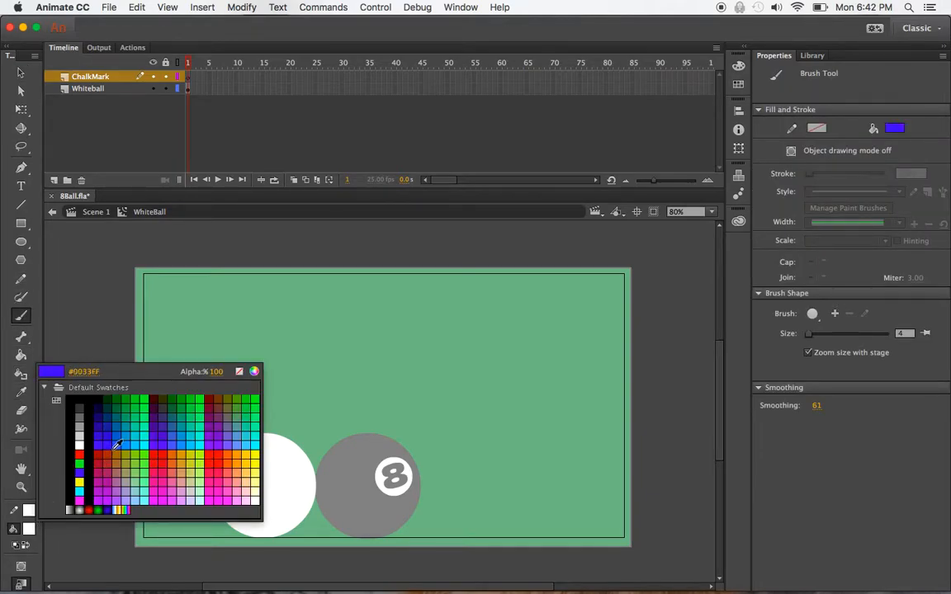
click(180, 446)
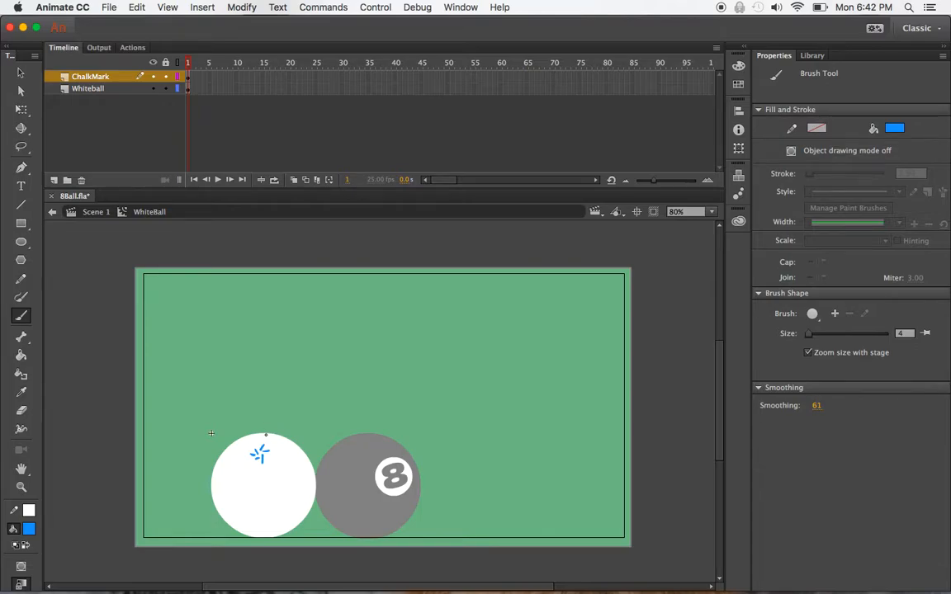
click(102, 214)
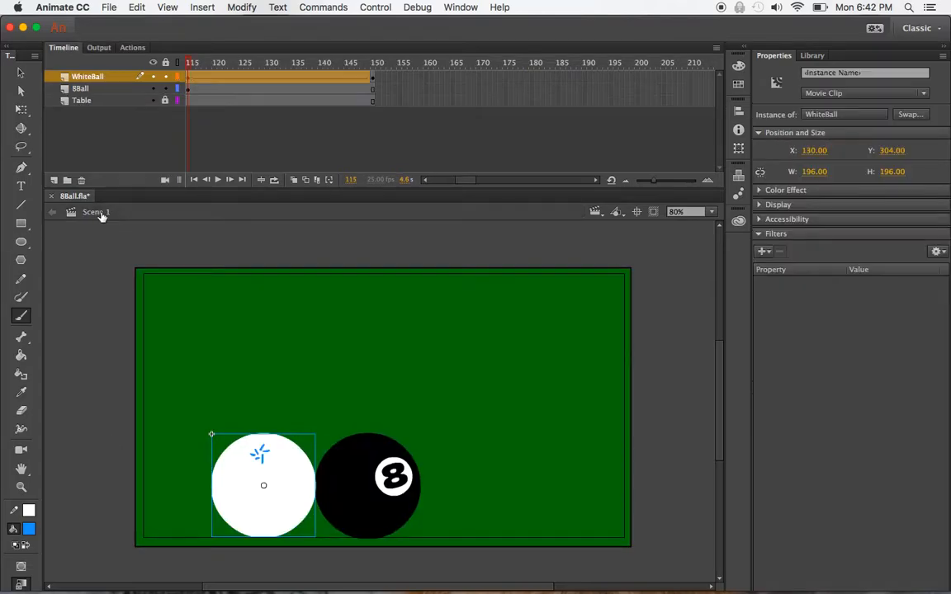
Set the WhiteBall layer's tween starting at frame 1 to rotate clockwise (CW) 2 times and play the animation.
drag(187, 63, 149, 63)
key(Return)
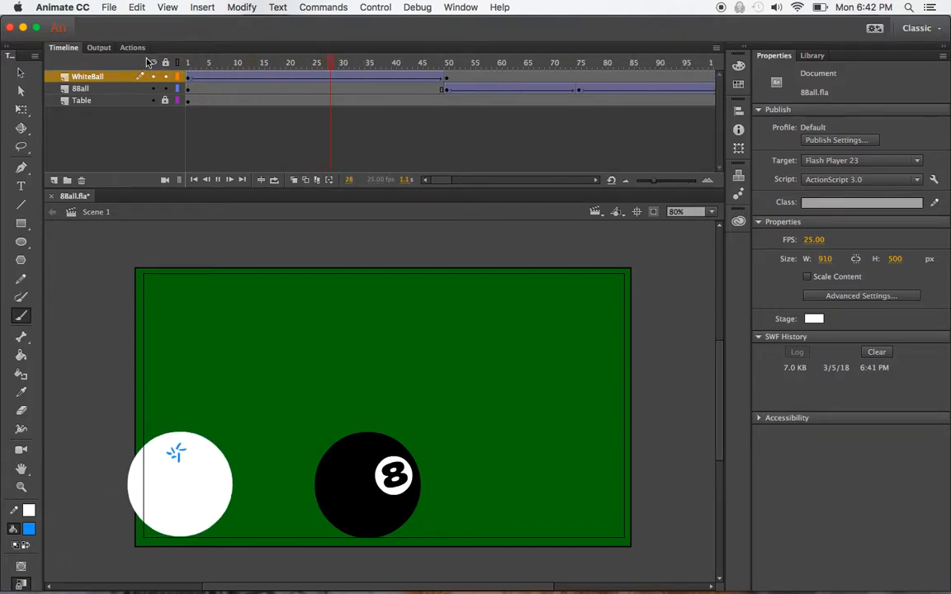
click(189, 79)
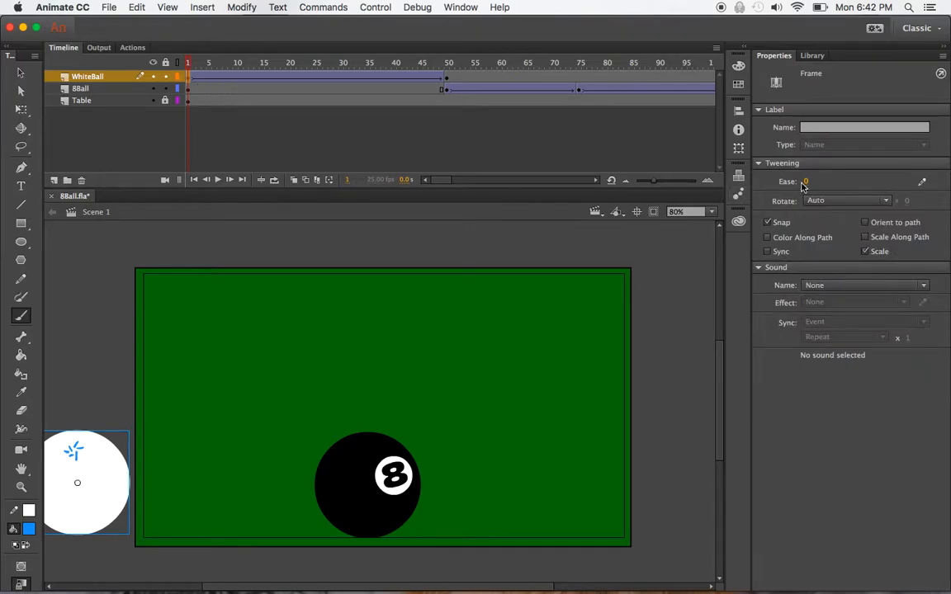
click(882, 201)
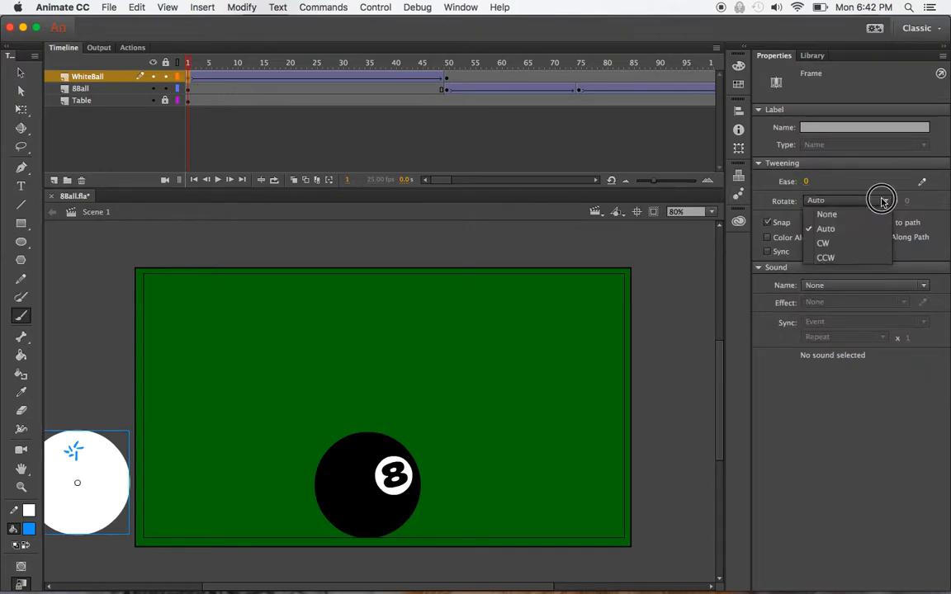
click(867, 243)
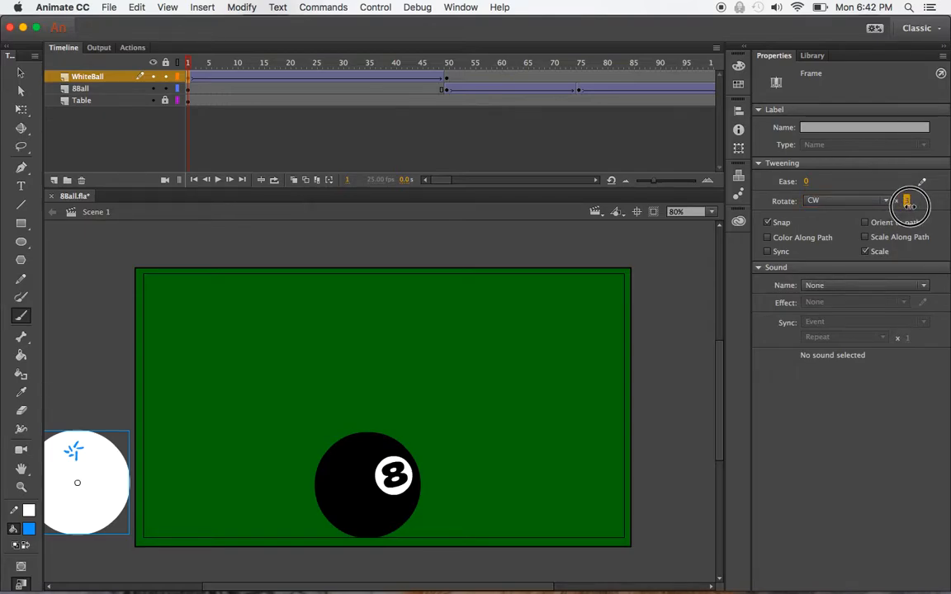
key(Return)
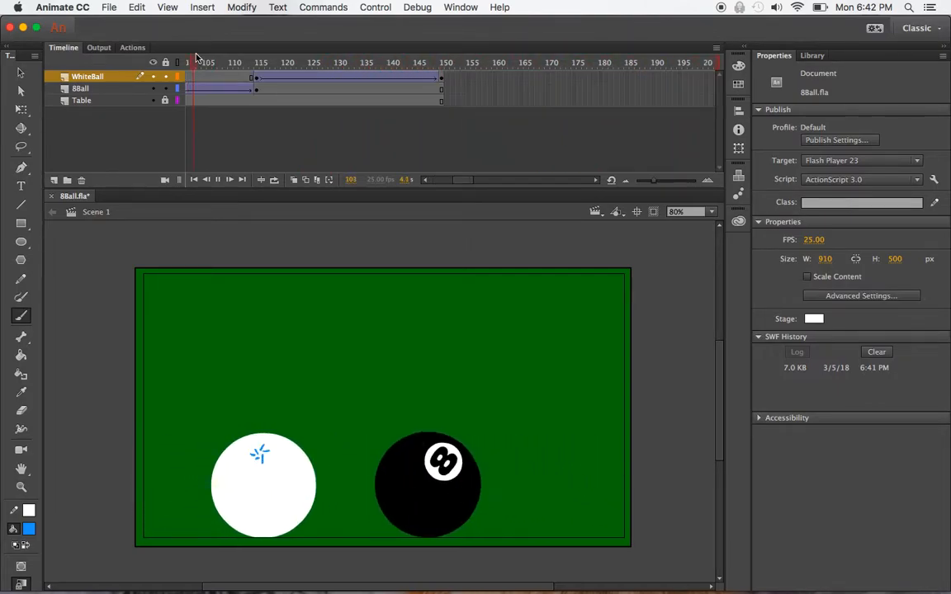
key(Return)
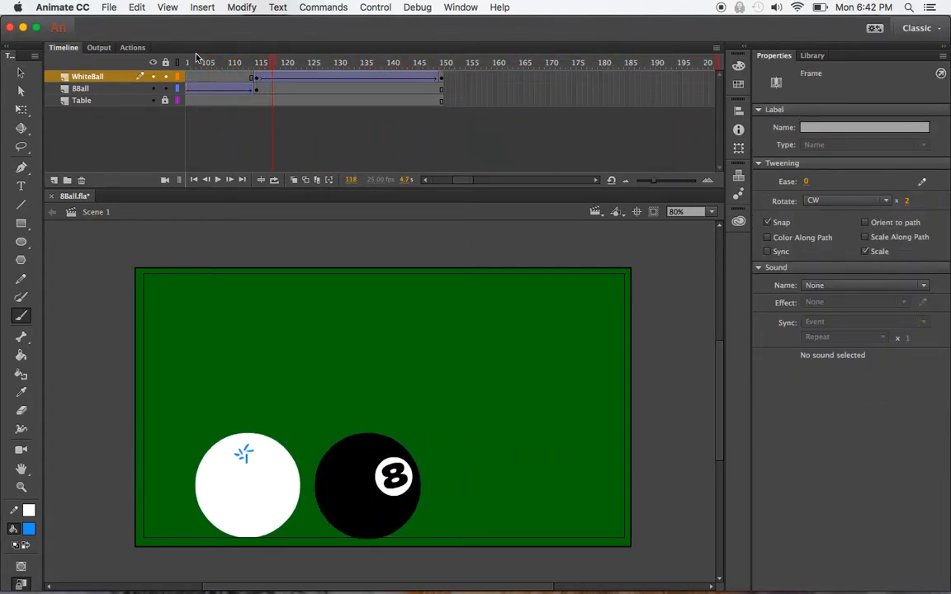
Set the WhiteBall layer's tween starting at frame 115 to rotate counterclockwise (CCW) 2 times.
click(258, 78)
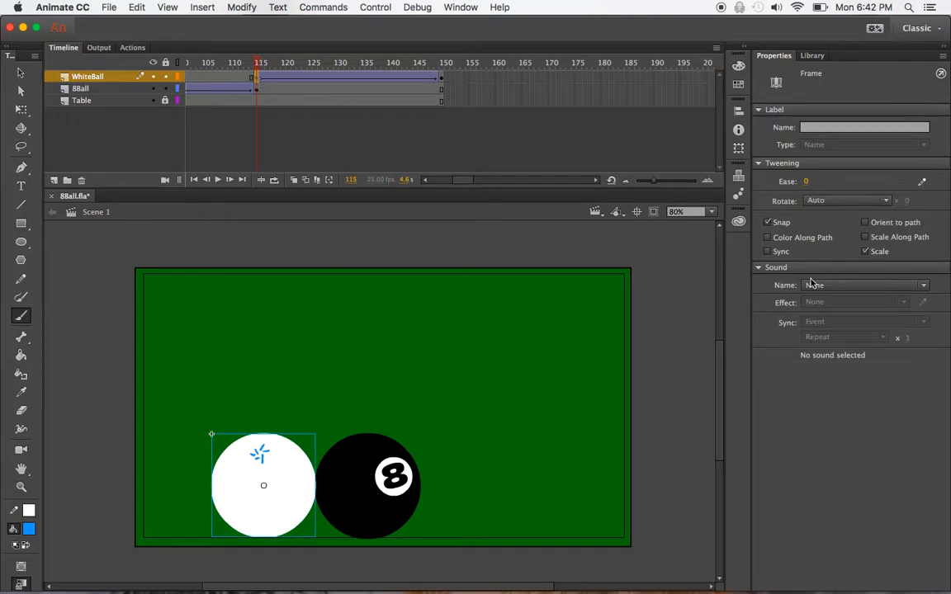
click(880, 200)
click(872, 257)
click(906, 203)
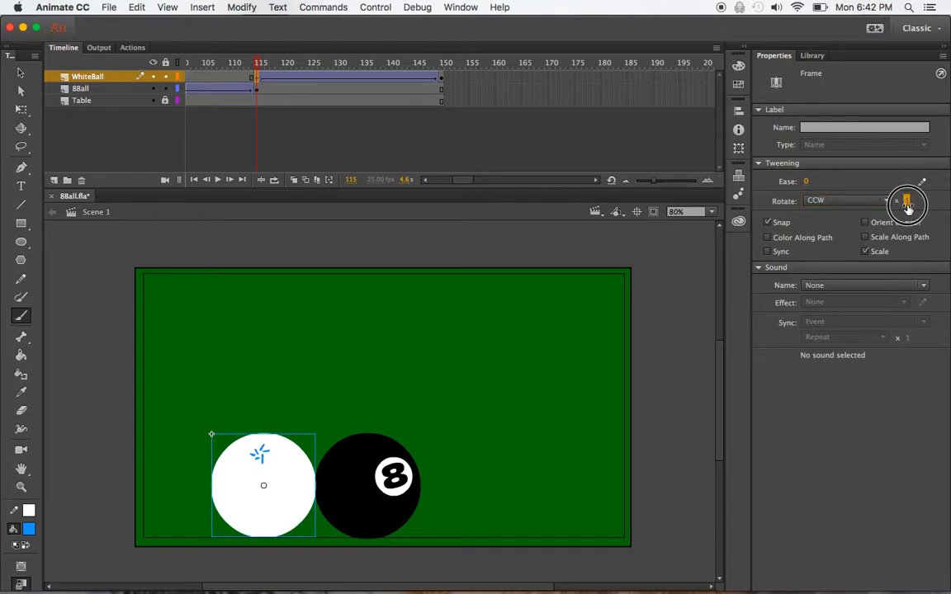
text(0)
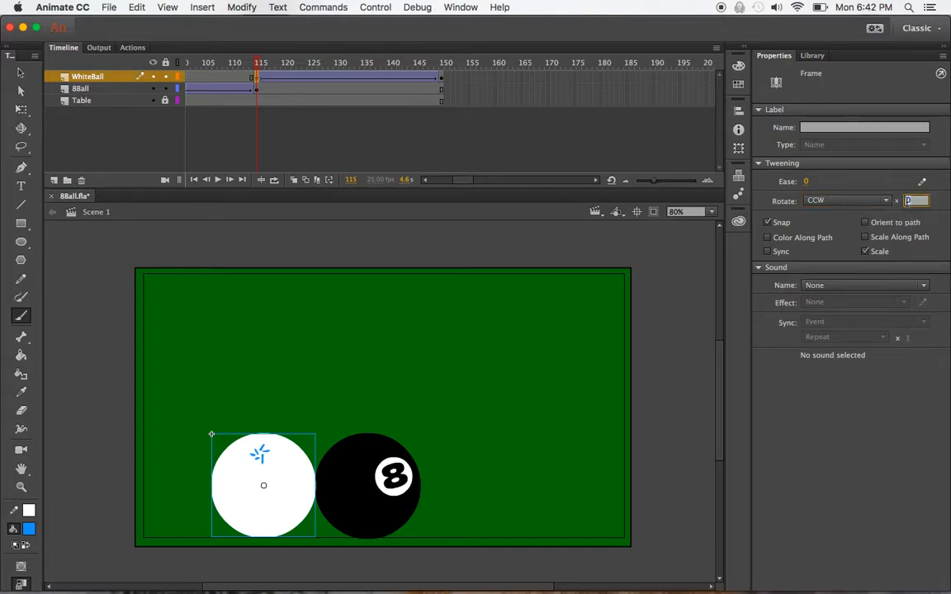
text(2)
Raise the rotation count of the WhiteBall layer's tween at frame 1 to 3, test the movie, and close the preview.
click(426, 180)
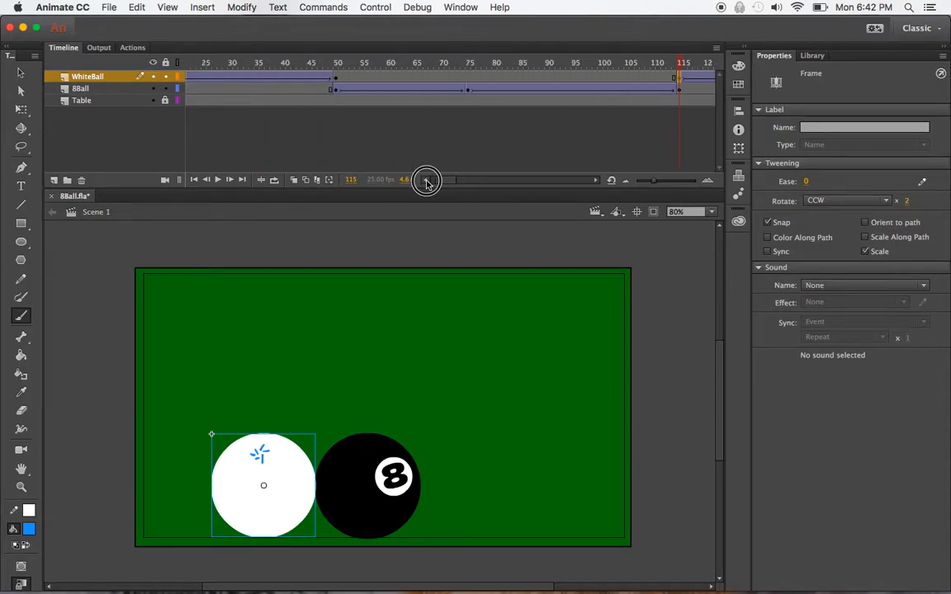
click(188, 79)
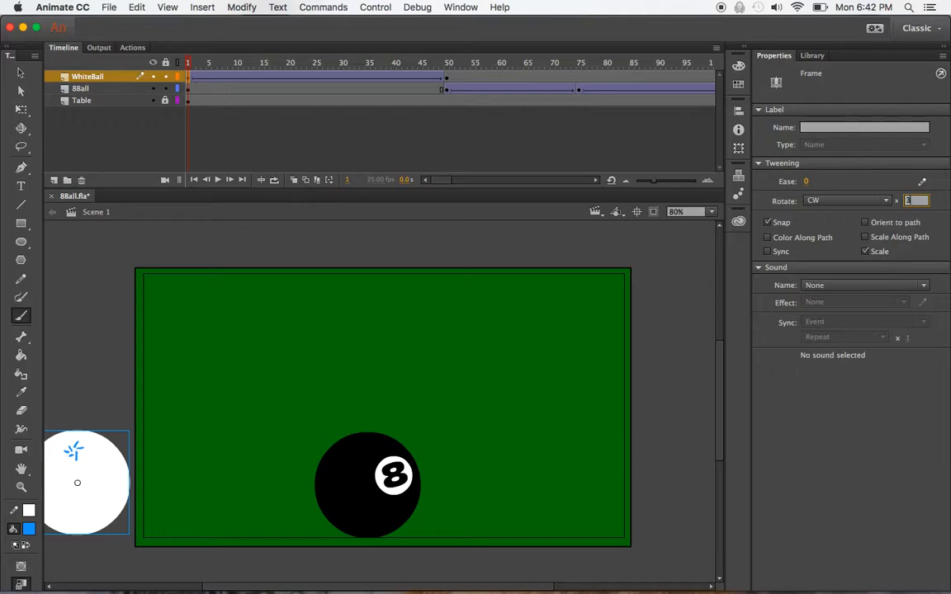
key(Return)
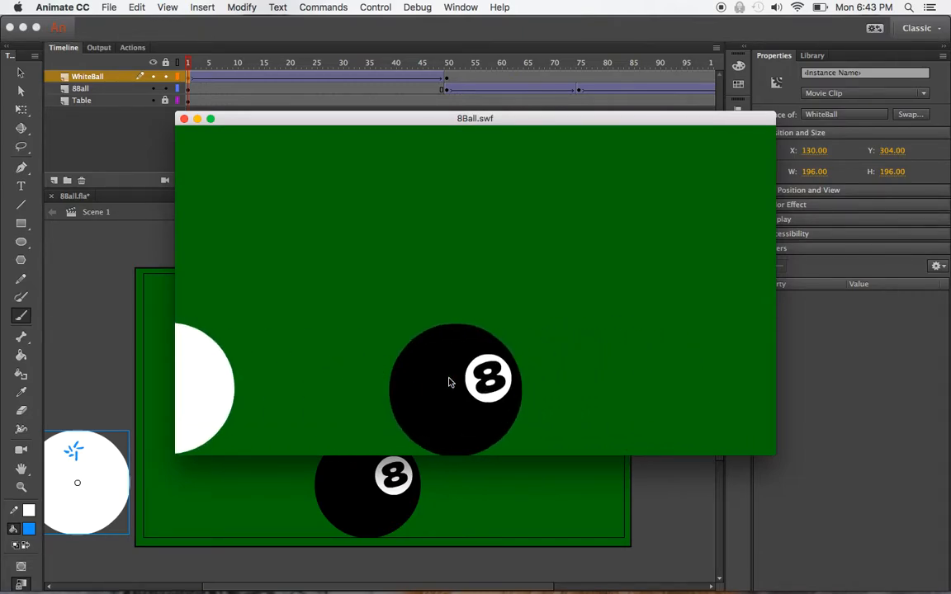
click(184, 119)
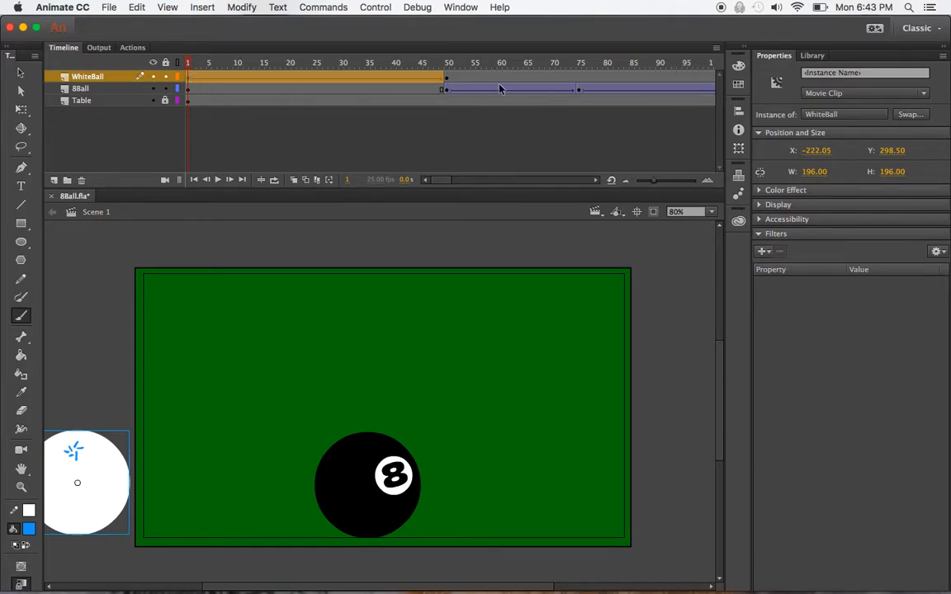
Check the rotation settings of the 8Ball layer's tween starting at frame 50, test the movie again, and close the preview.
click(451, 90)
mouse_move(451, 66)
mouse_down()
mouse_move(440, 64)
mouse_move(467, 64)
mouse_move(451, 70)
mouse_up()
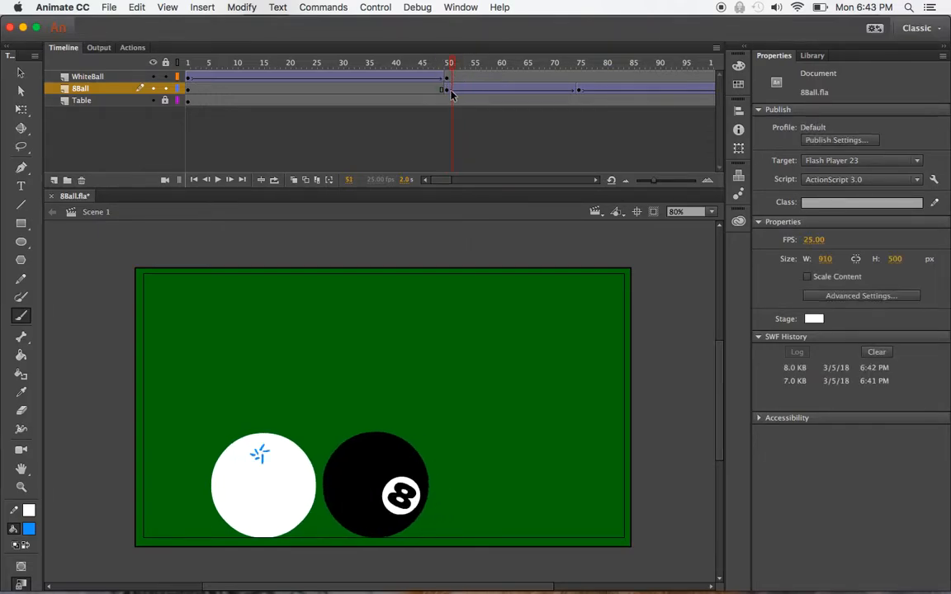
click(447, 91)
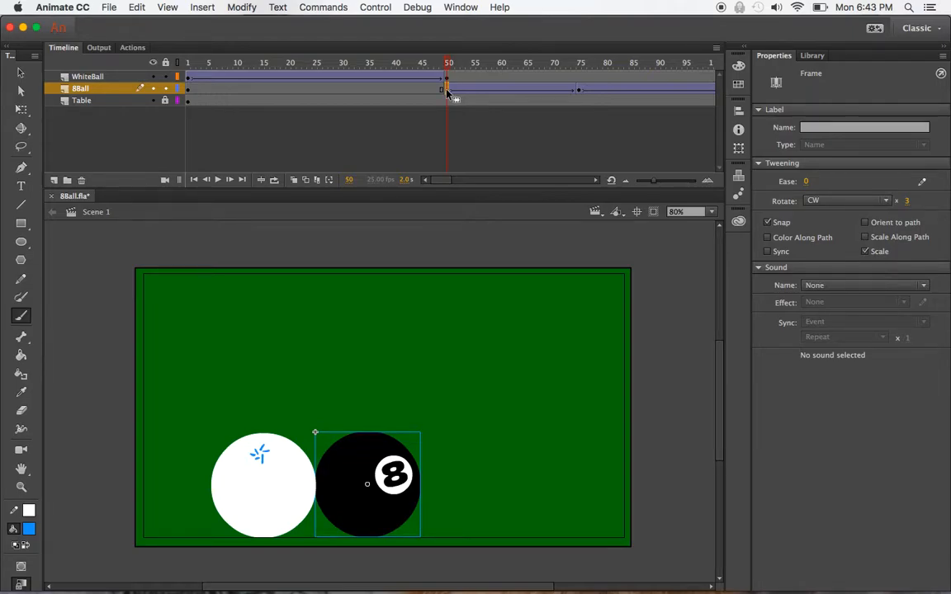
key(super+Return)
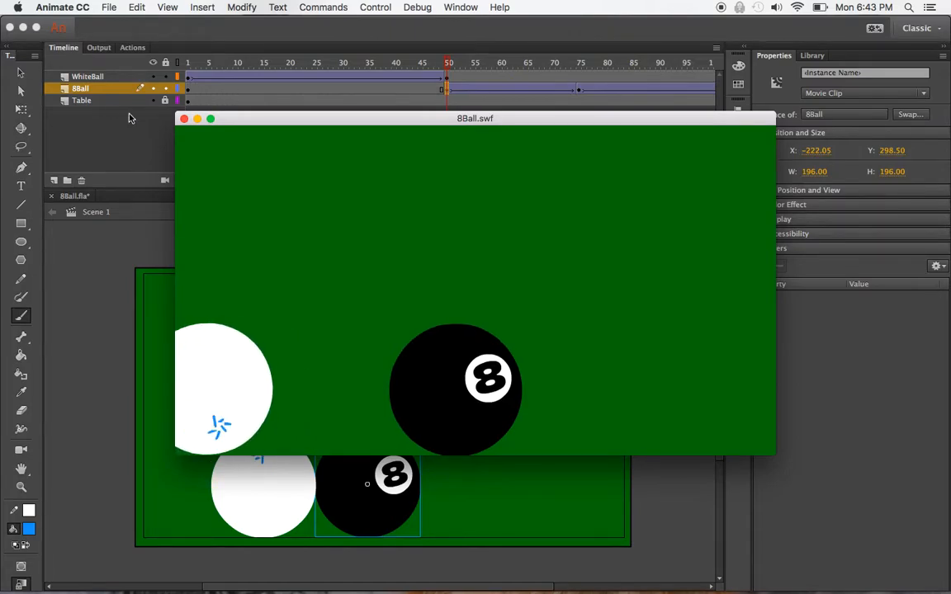
click(183, 120)
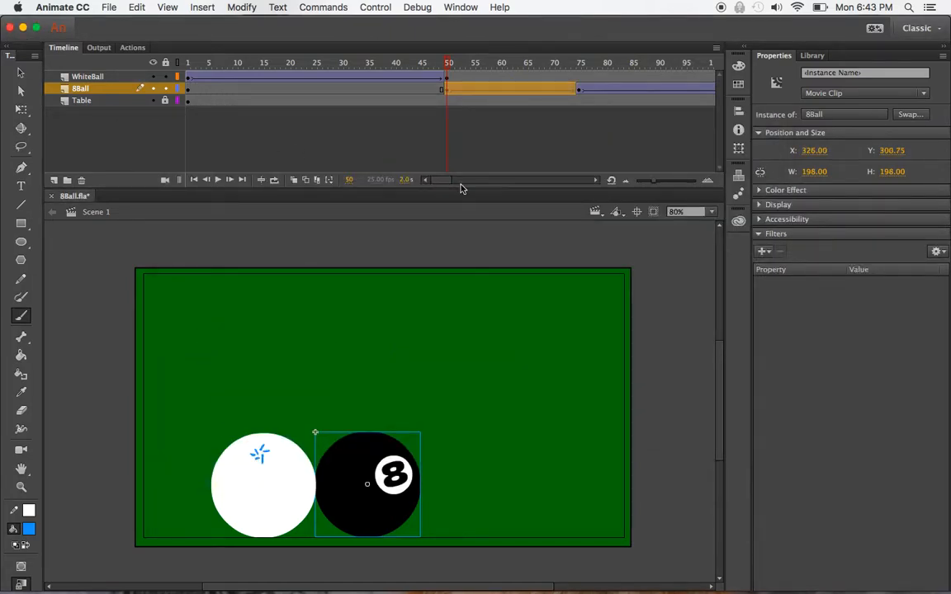
Nudge the 8-ball slightly upward at the 8Ball layer's frame 115 keyframe, testing the movie to check its height.
scroll(598, 186, right, 10)
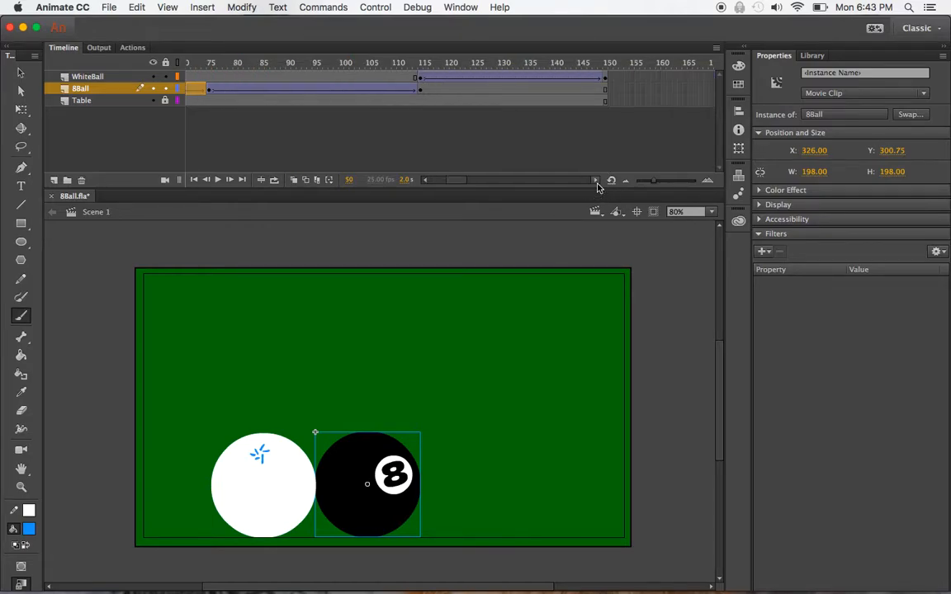
drag(397, 60, 422, 64)
click(422, 89)
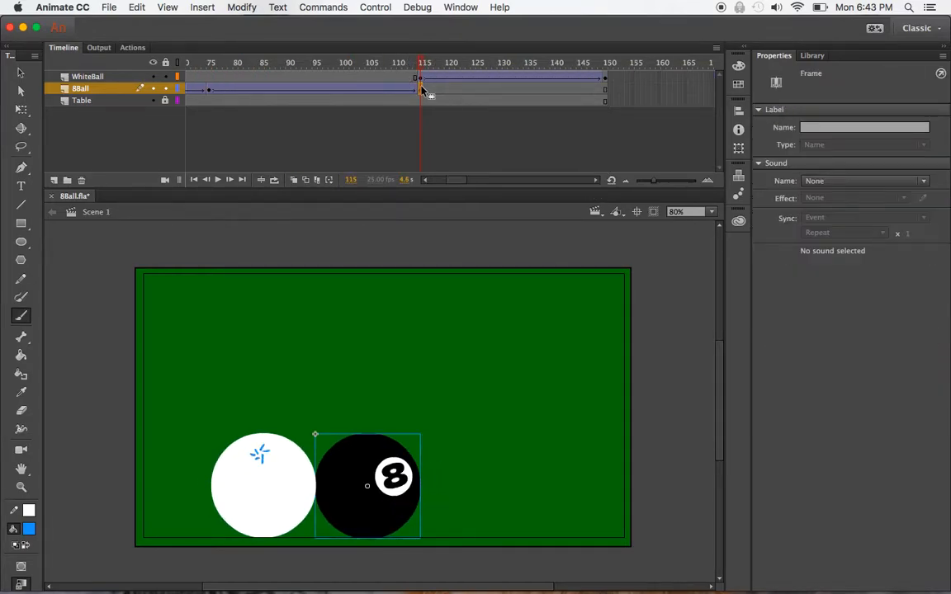
key(super+Return)
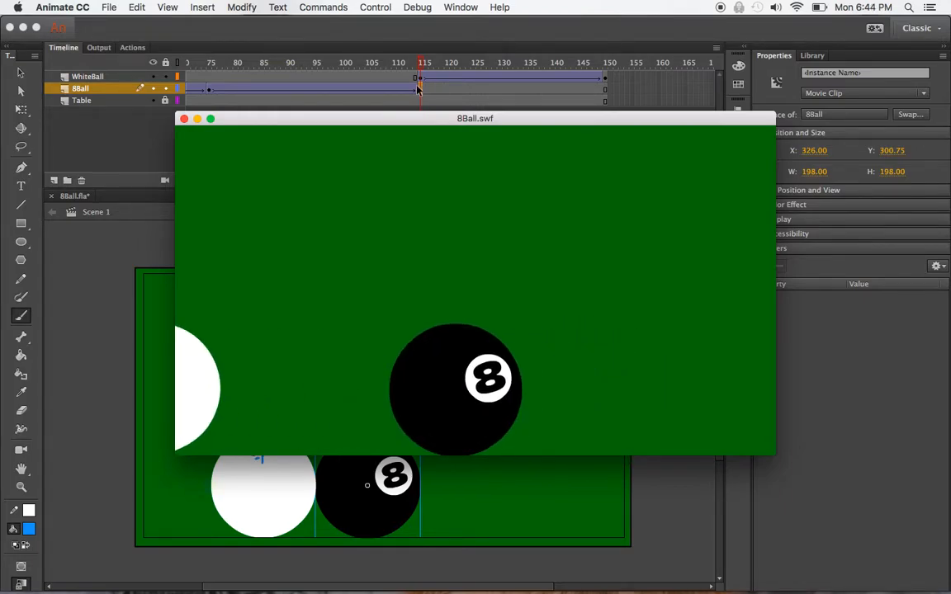
click(420, 87)
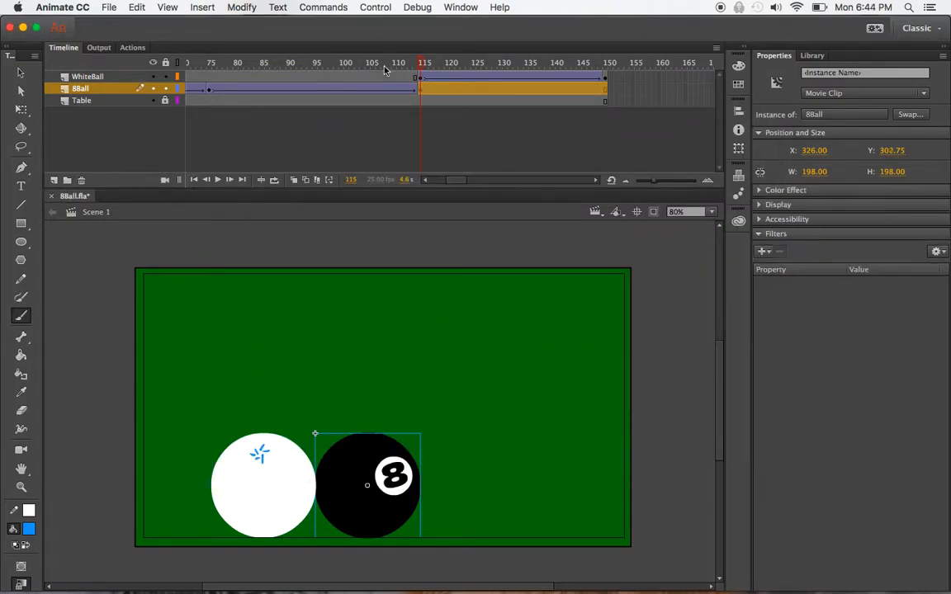
click(419, 92)
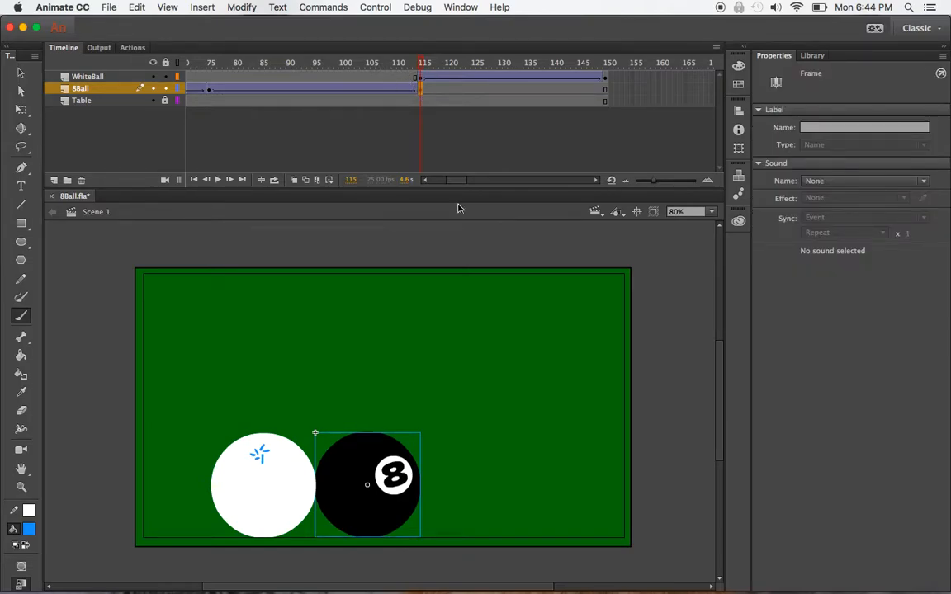
Nudge the 8-ball down to Y 302.00 at the 8Ball layer's frame 50 keyframe, test the movie, and close the preview.
drag(450, 181, 432, 181)
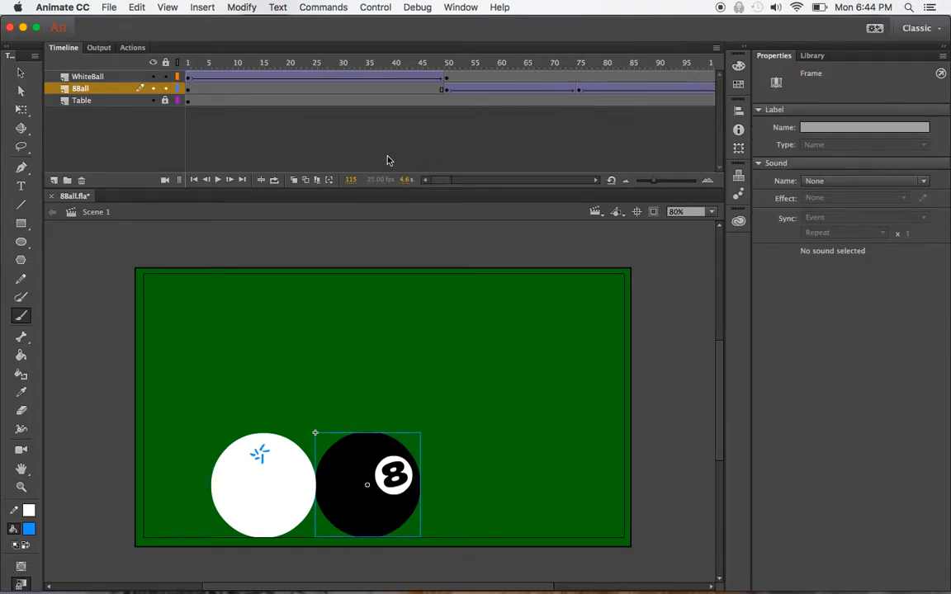
click(188, 93)
click(445, 89)
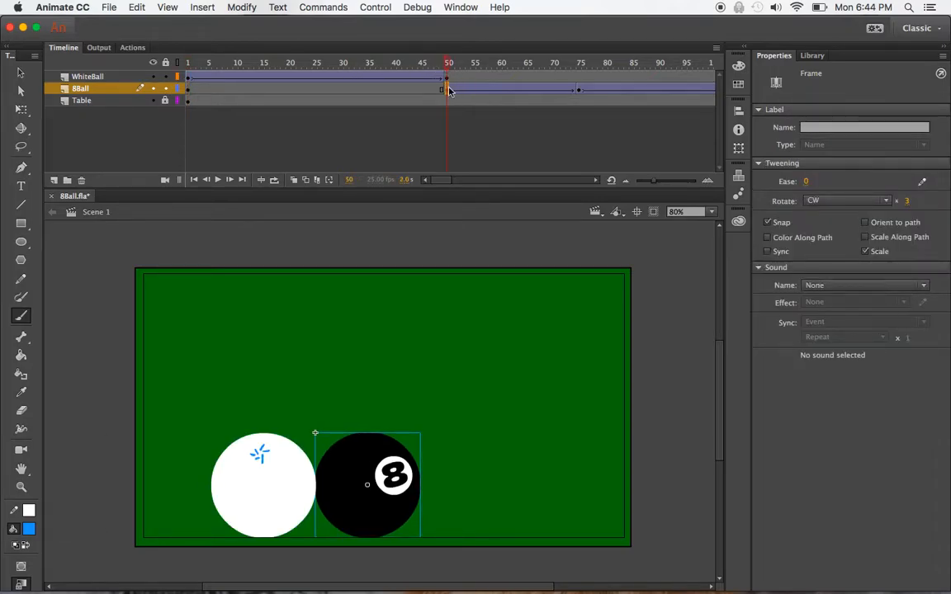
key(super+Return)
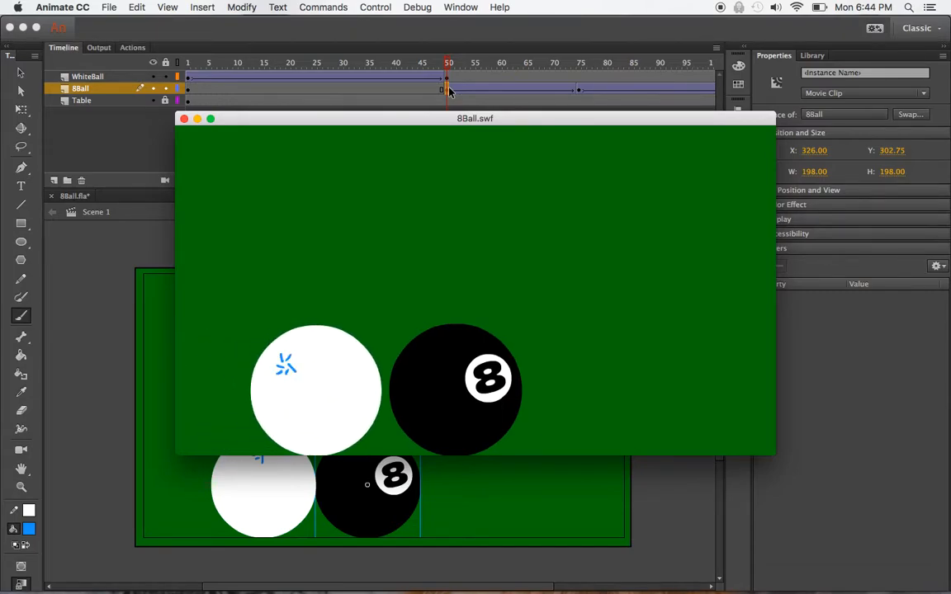
click(183, 118)
Nudge the 8-ball down two increments to Y 298.55 at the frame 75 keyframe, test the movie, and close the preview.
click(580, 89)
key(Down)
key(Down)
key(super+Return)
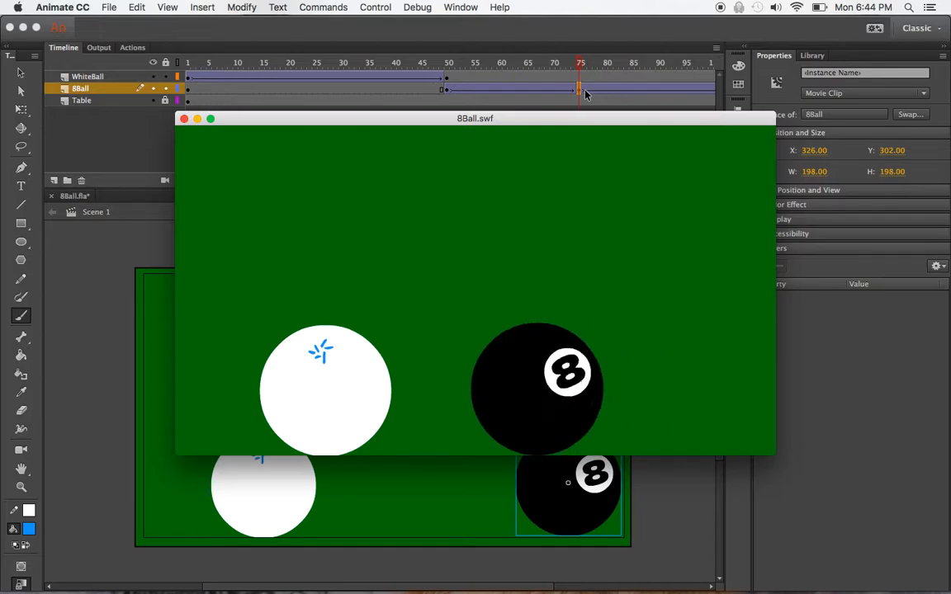
click(183, 118)
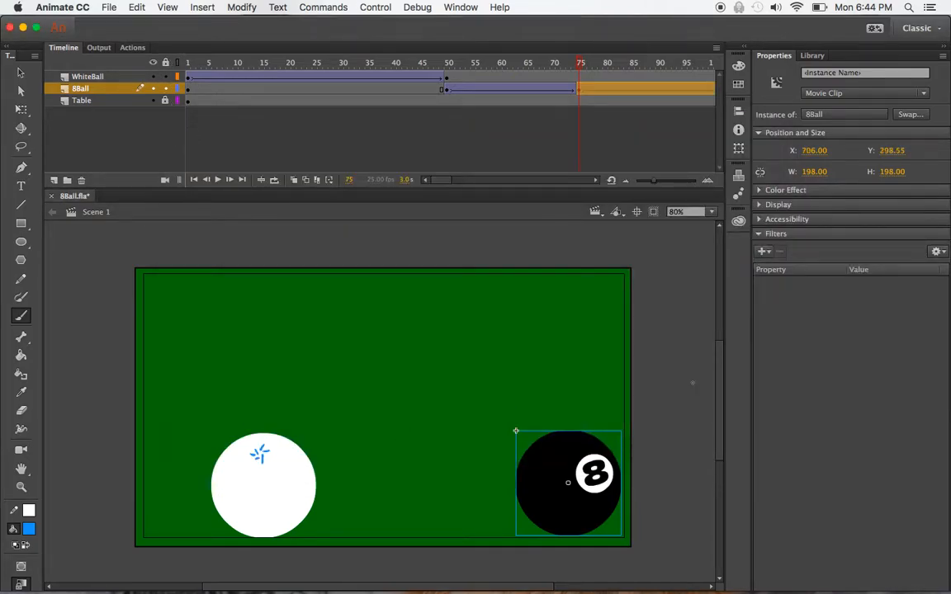